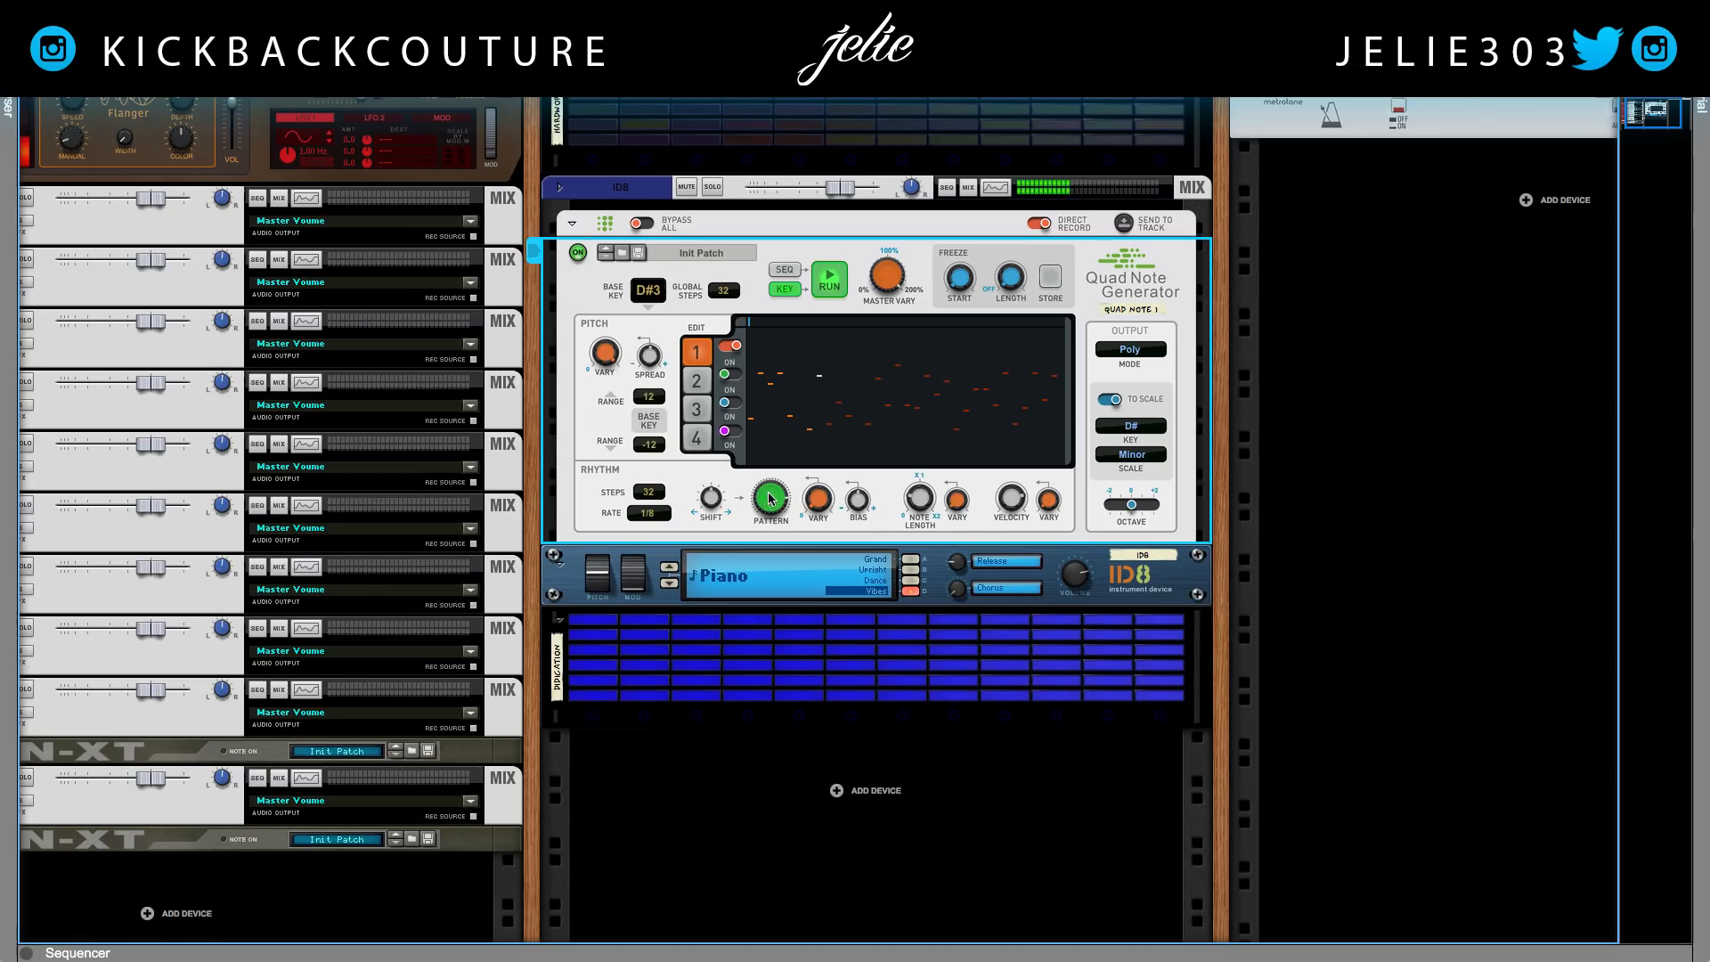
# Switch on line 2 in the Quad Note Generator and audition the generated pattern with both lines running
pyautogui.moveTo(884, 289)
pyautogui.click(711, 383)
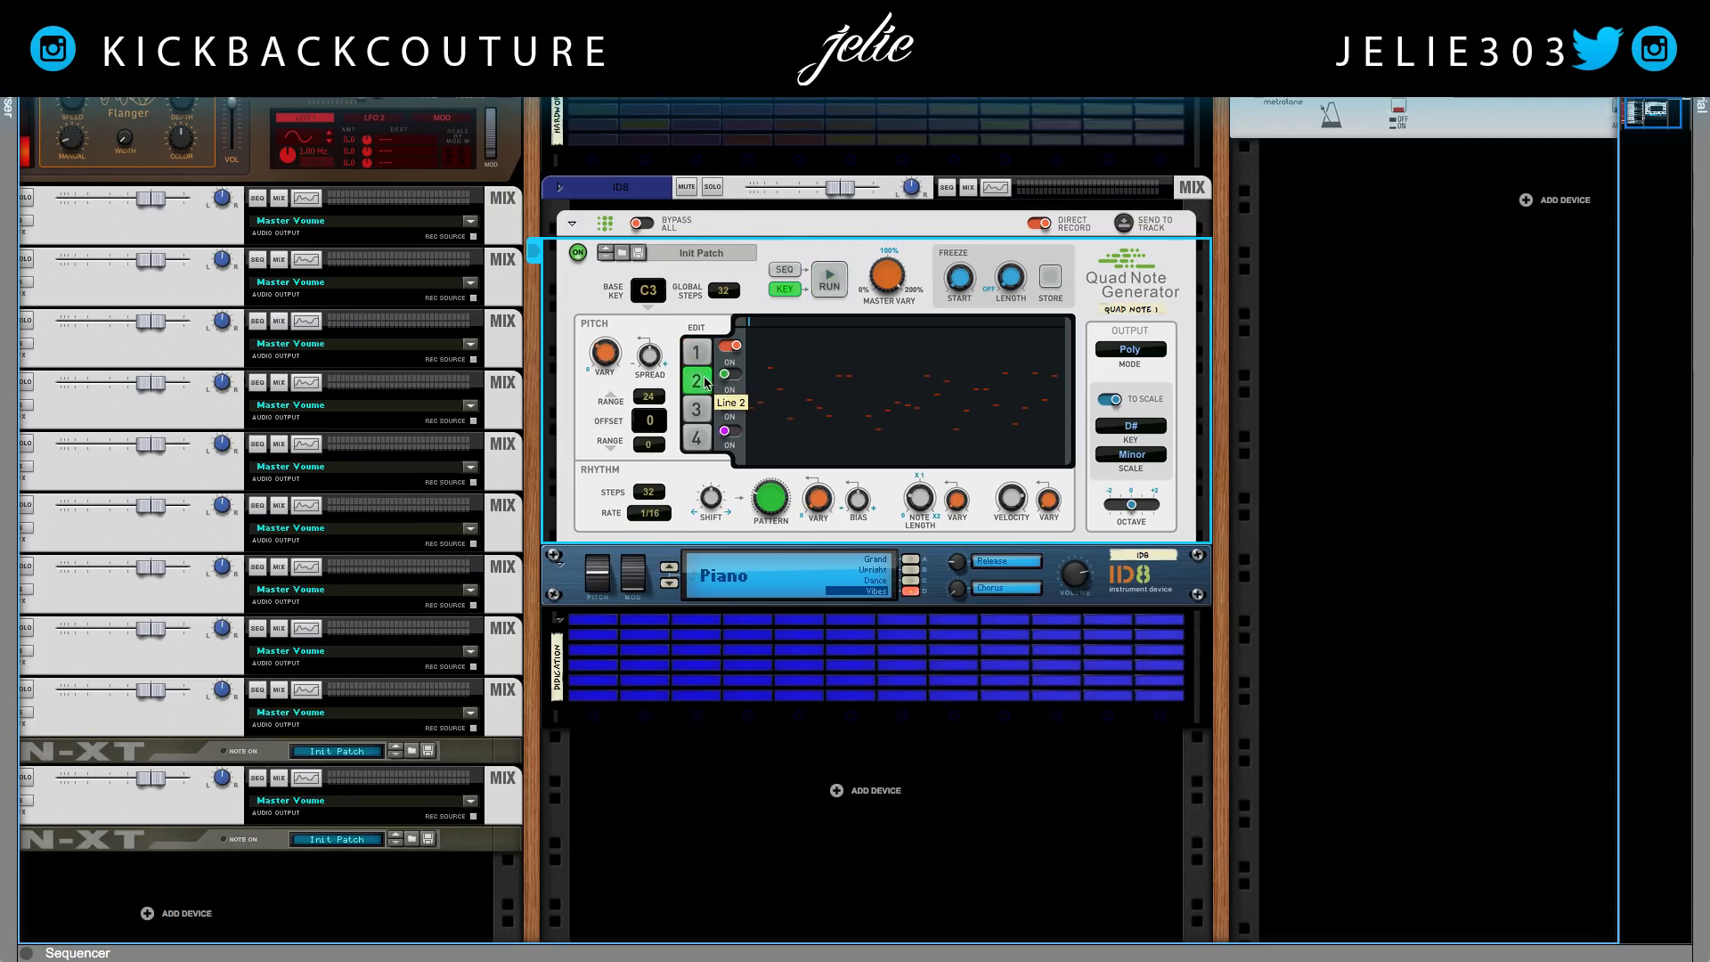
pyautogui.click(727, 377)
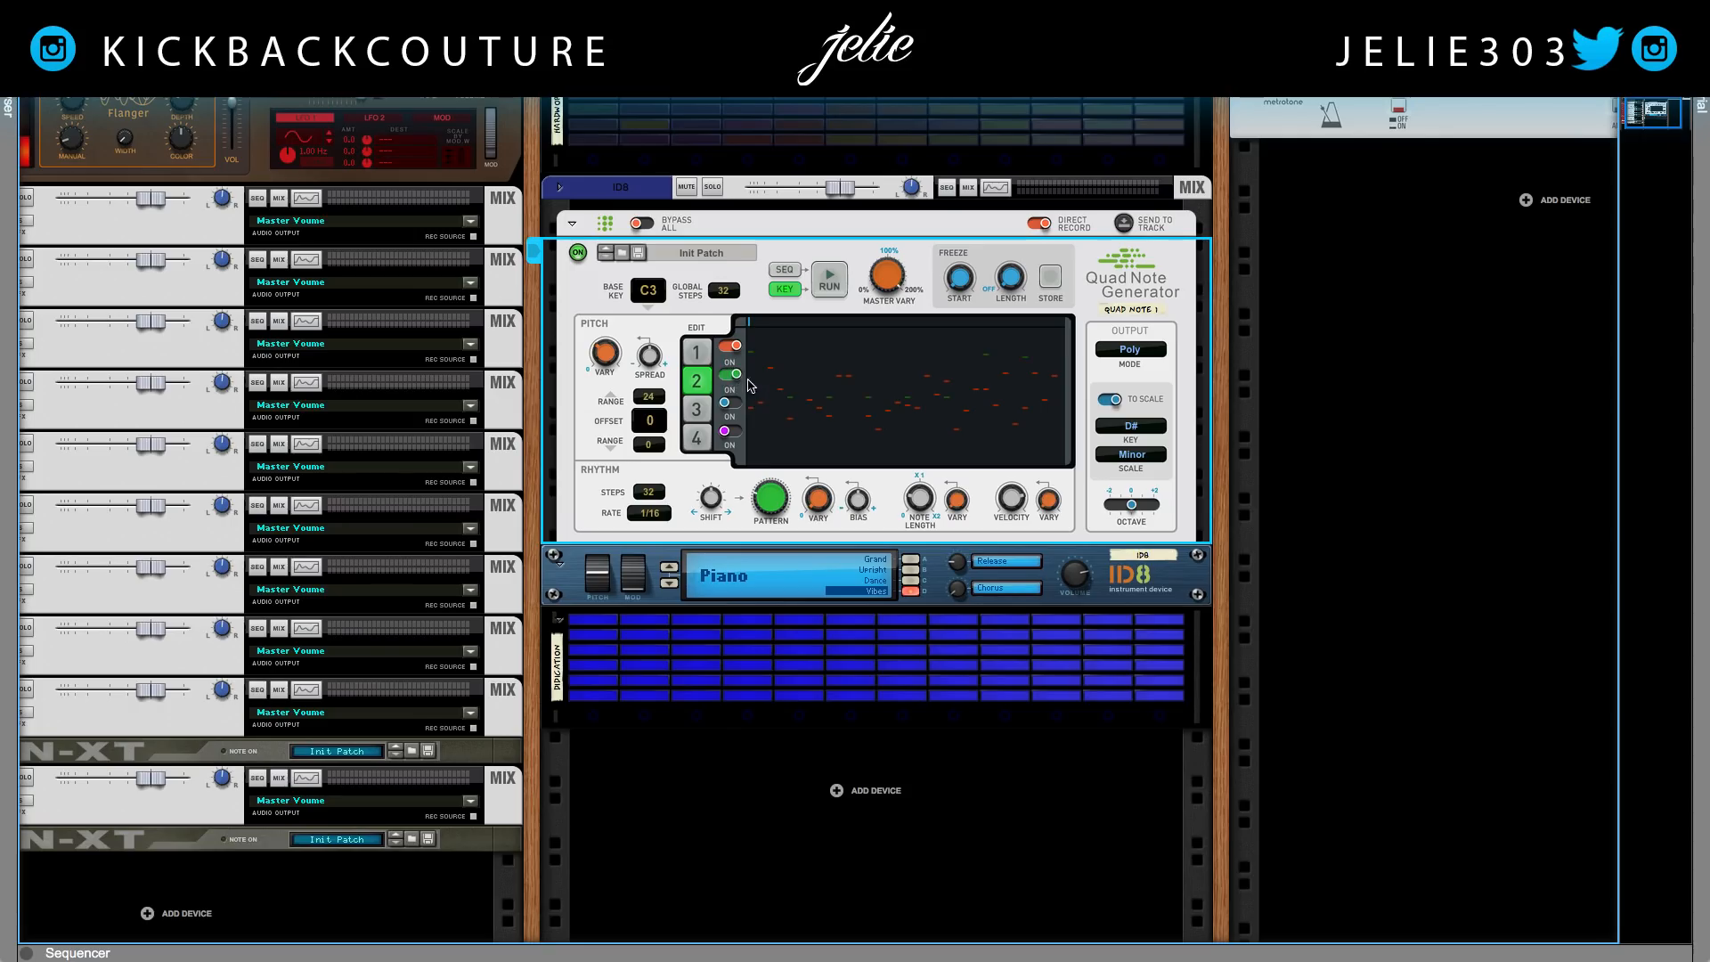
pyautogui.press('space')
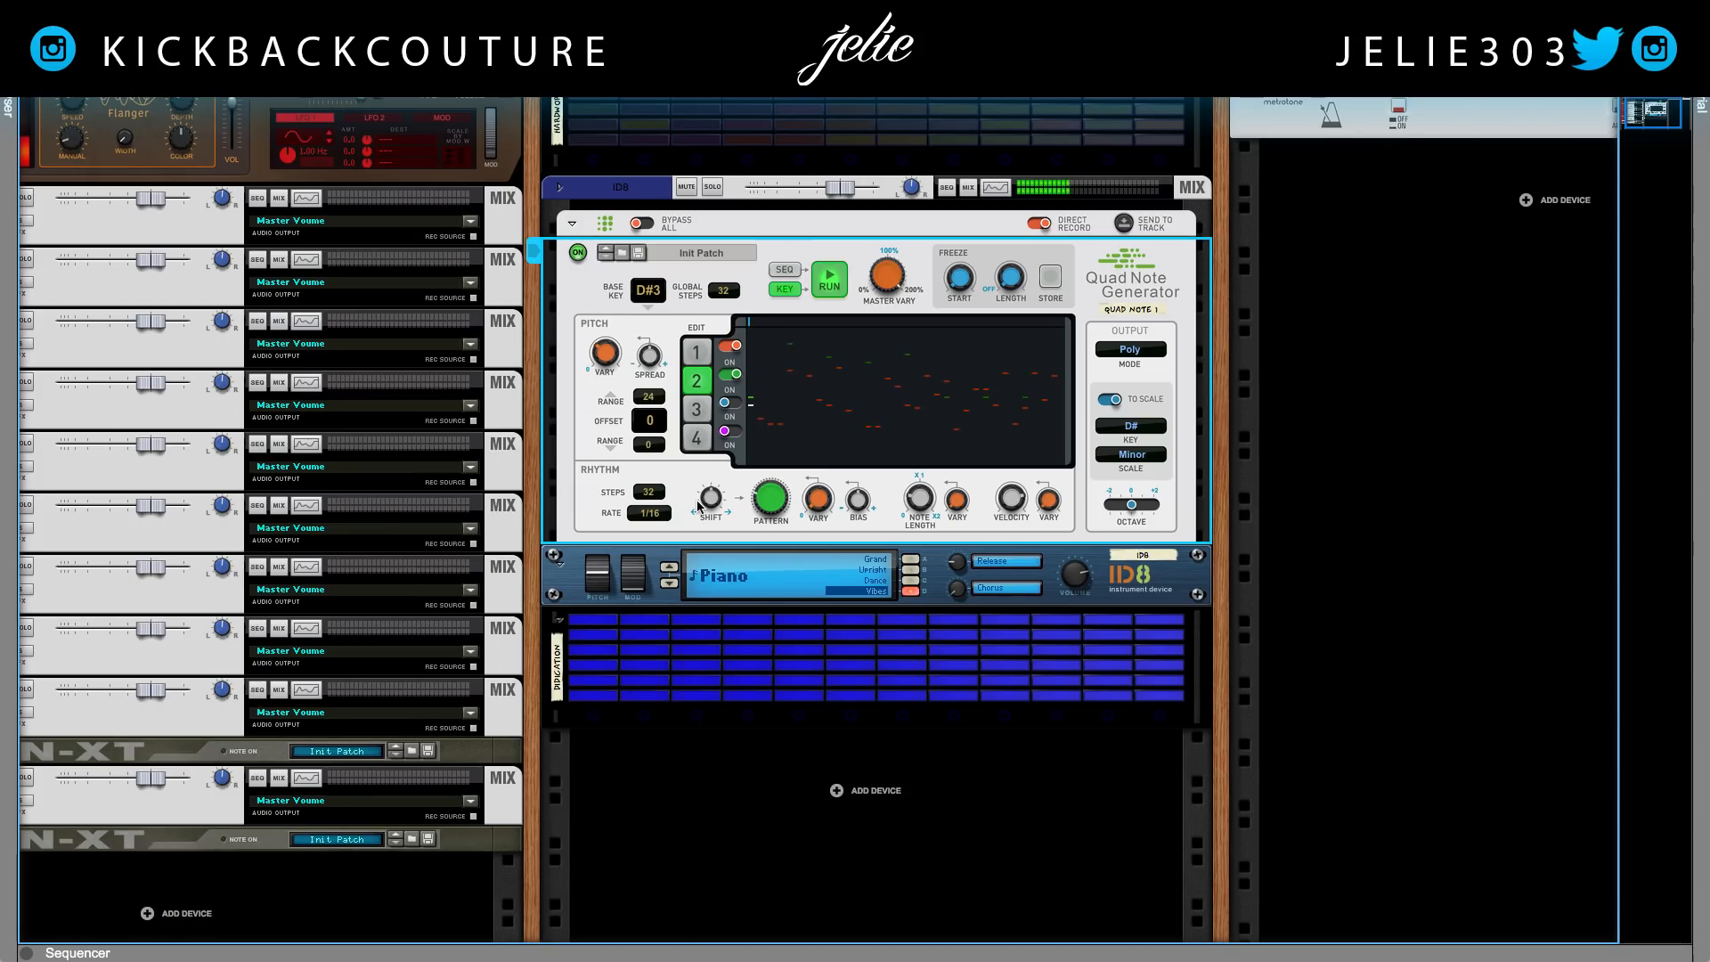
pyautogui.press('space')
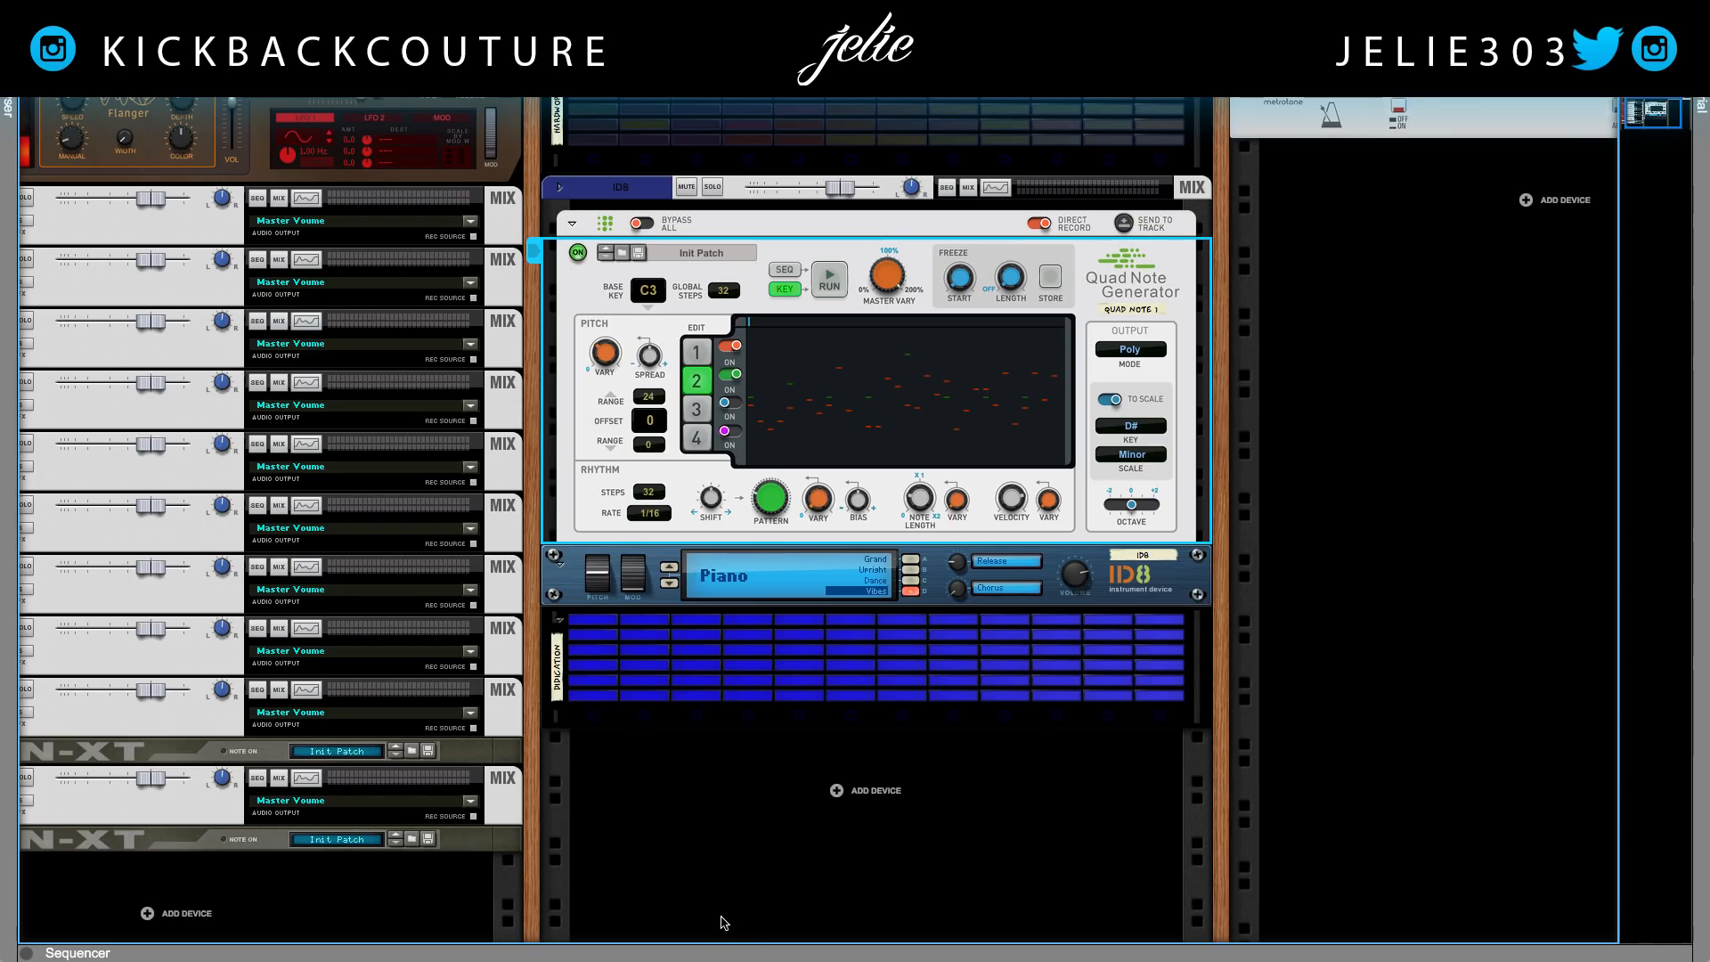
# Show the sequencer and unmute the first ID8 note lane and its intro clip
pyautogui.press('F7')
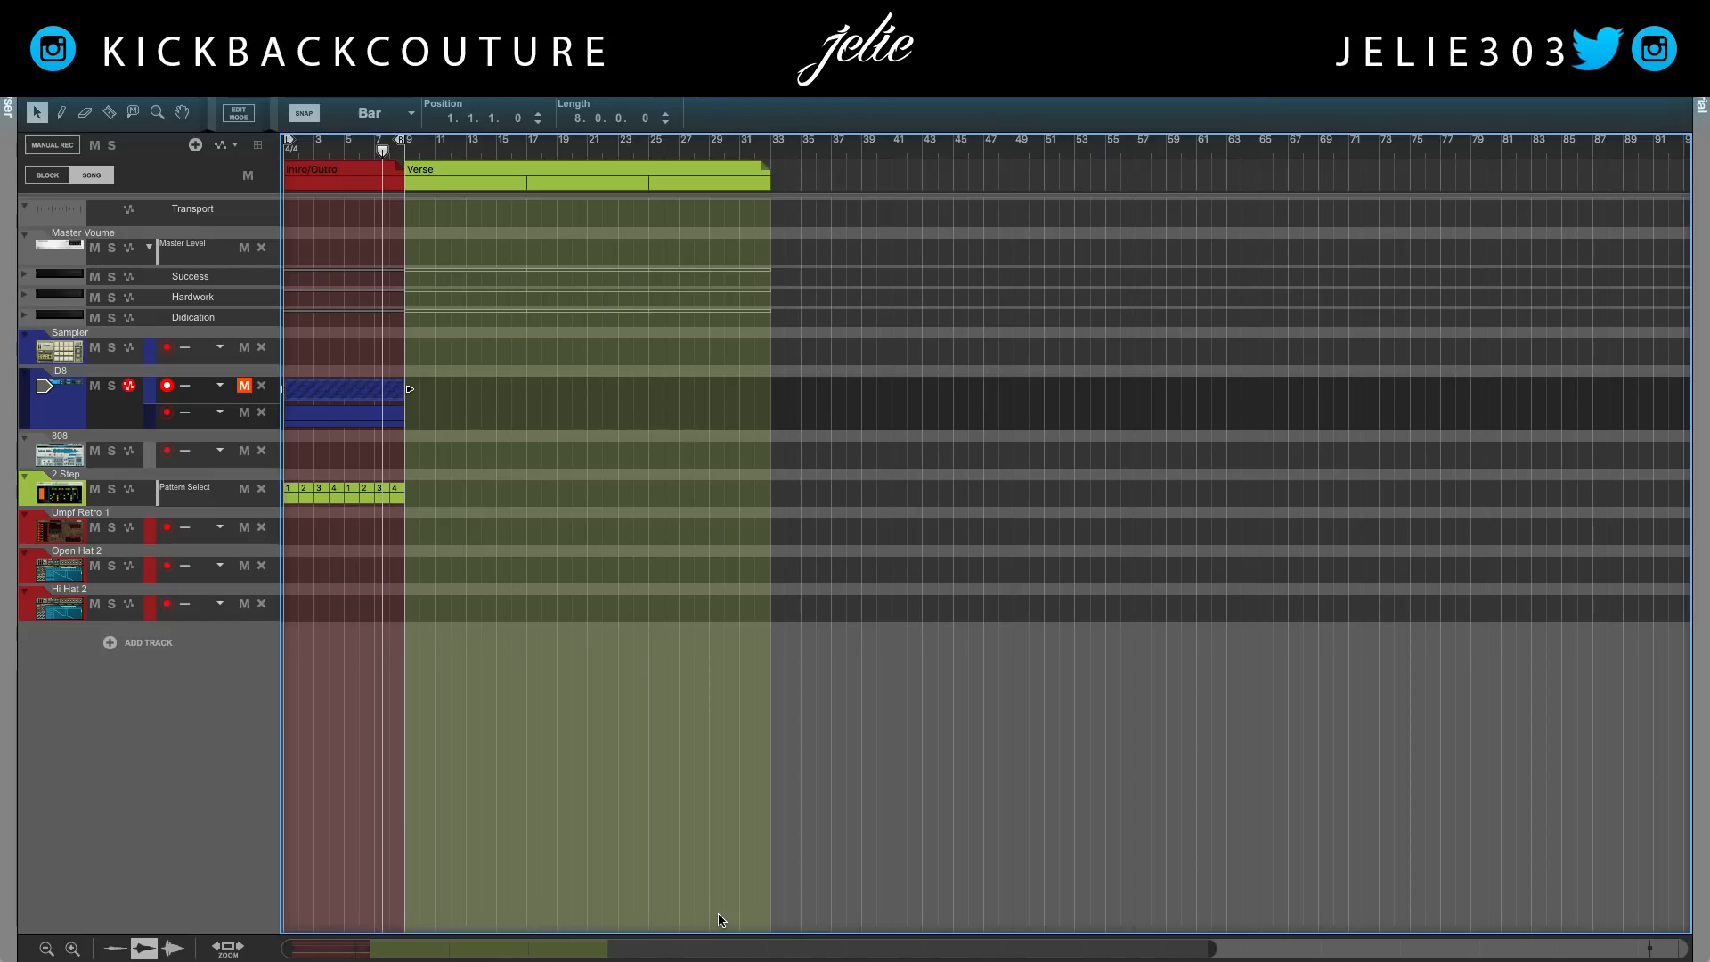
pyautogui.click(433, 476)
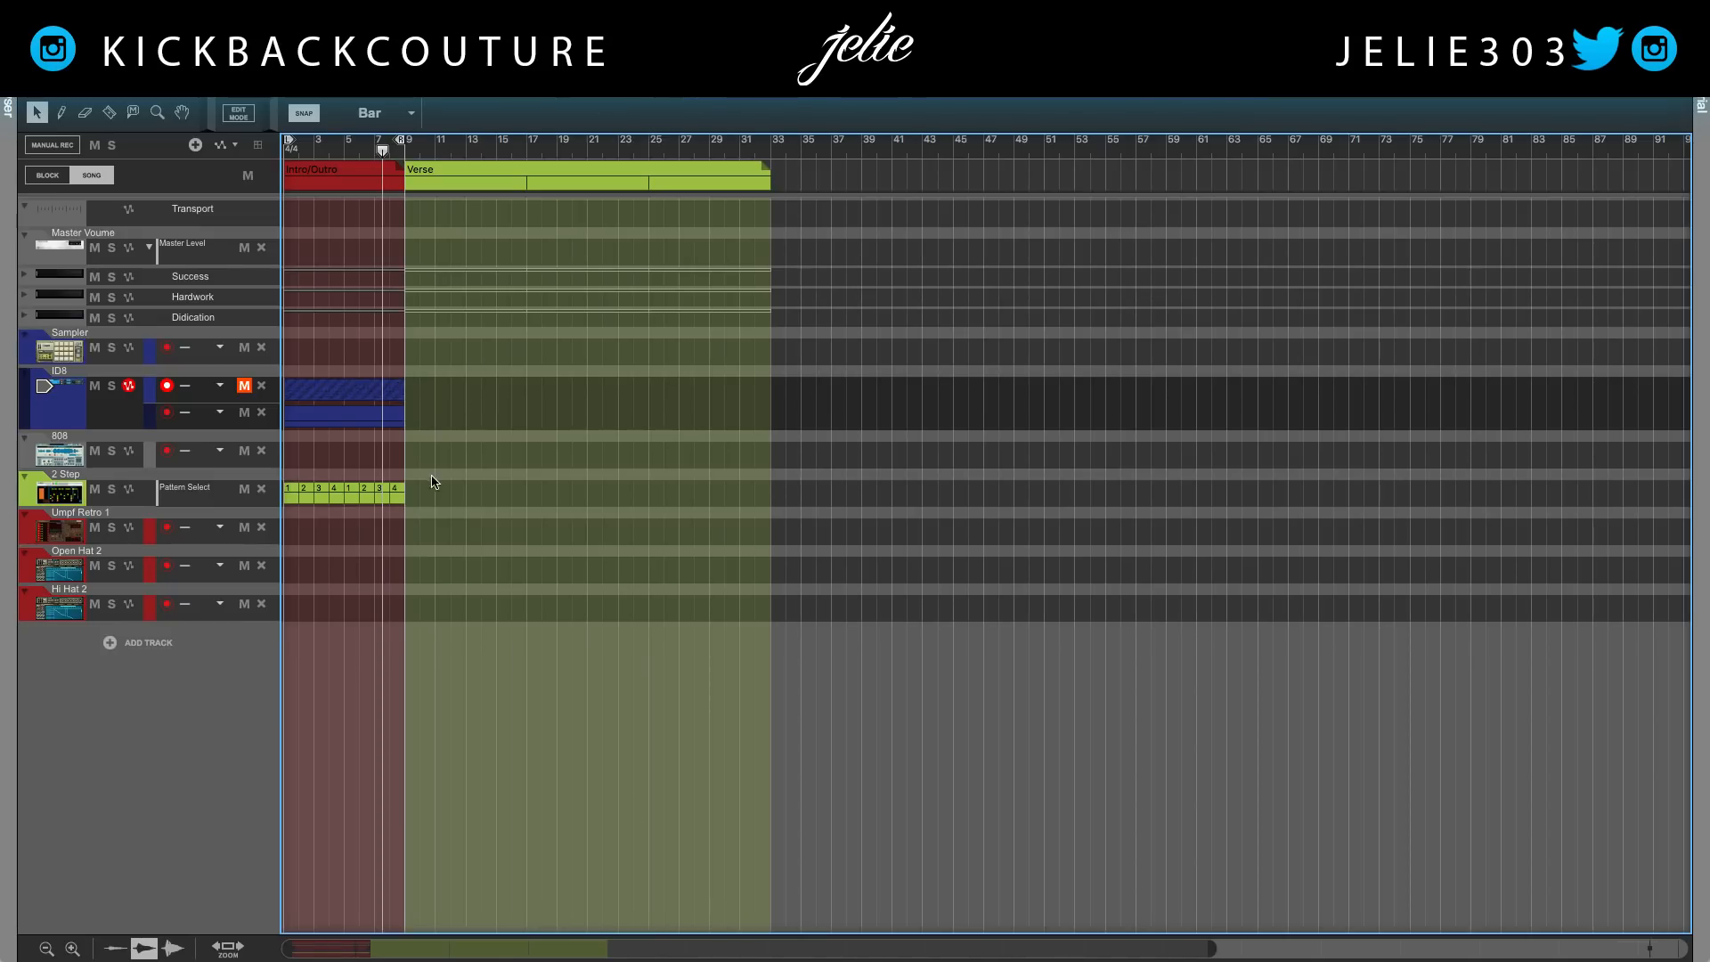
pyautogui.click(242, 388)
pyautogui.click(327, 396)
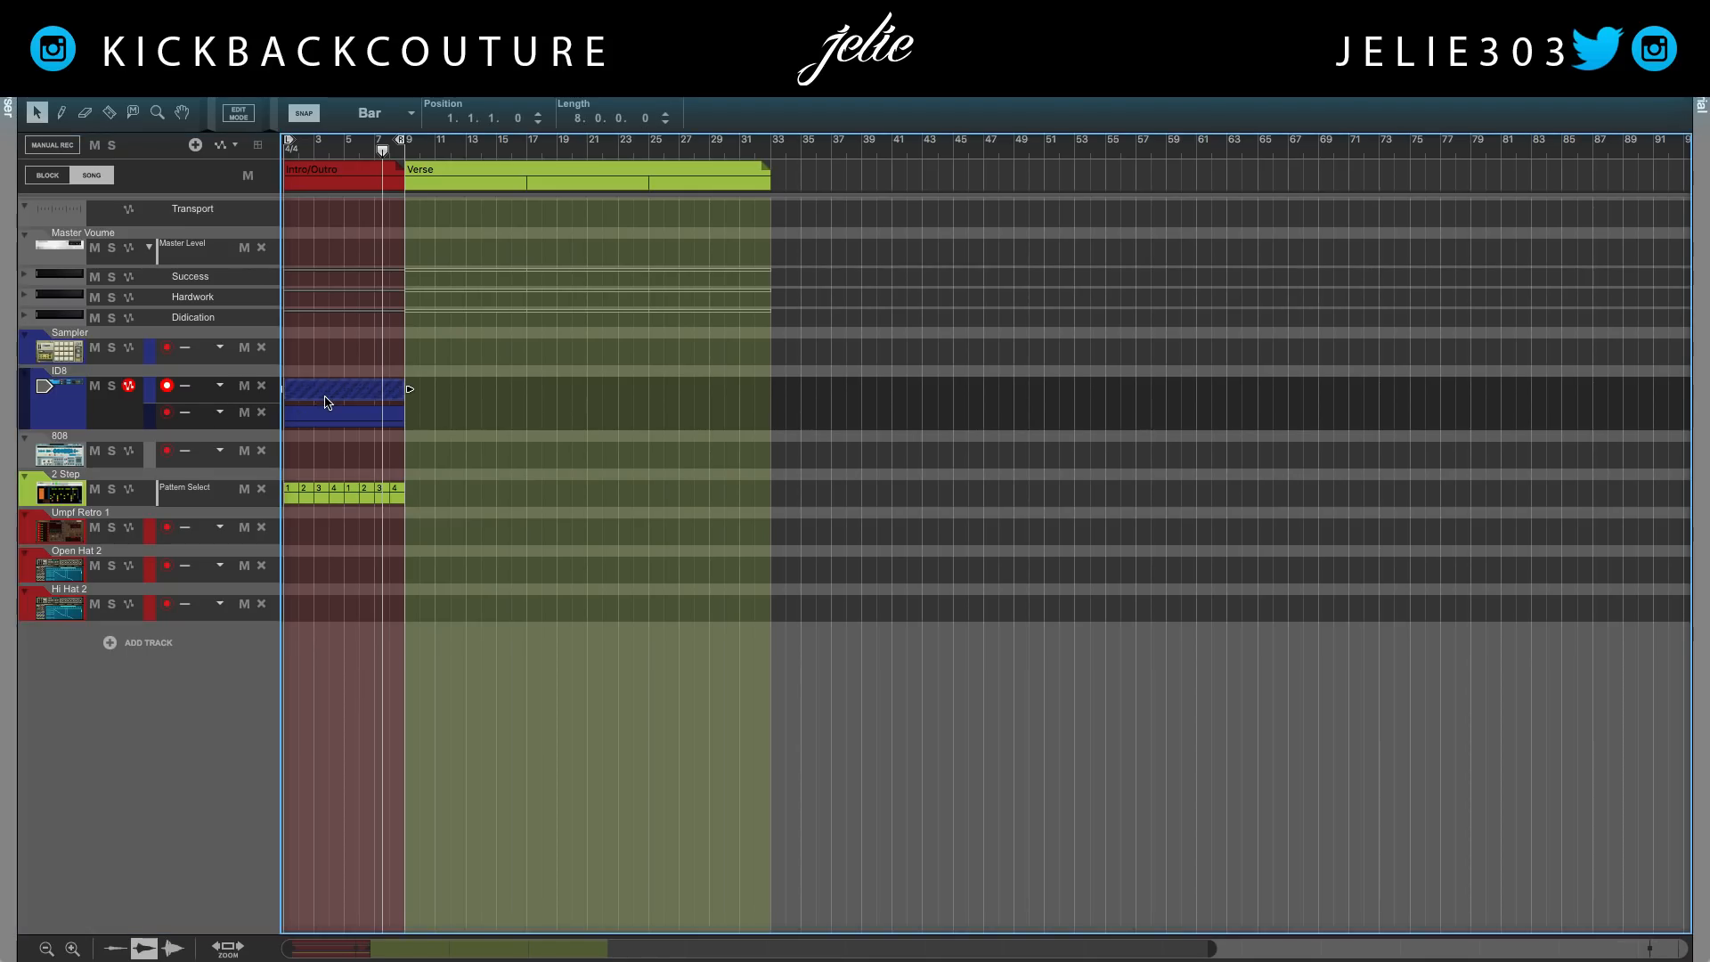
pyautogui.press('m')
# Open the notes of the upper ID8 intro clip for editing and mute the second note lane
pyautogui.doubleClick(318, 406)
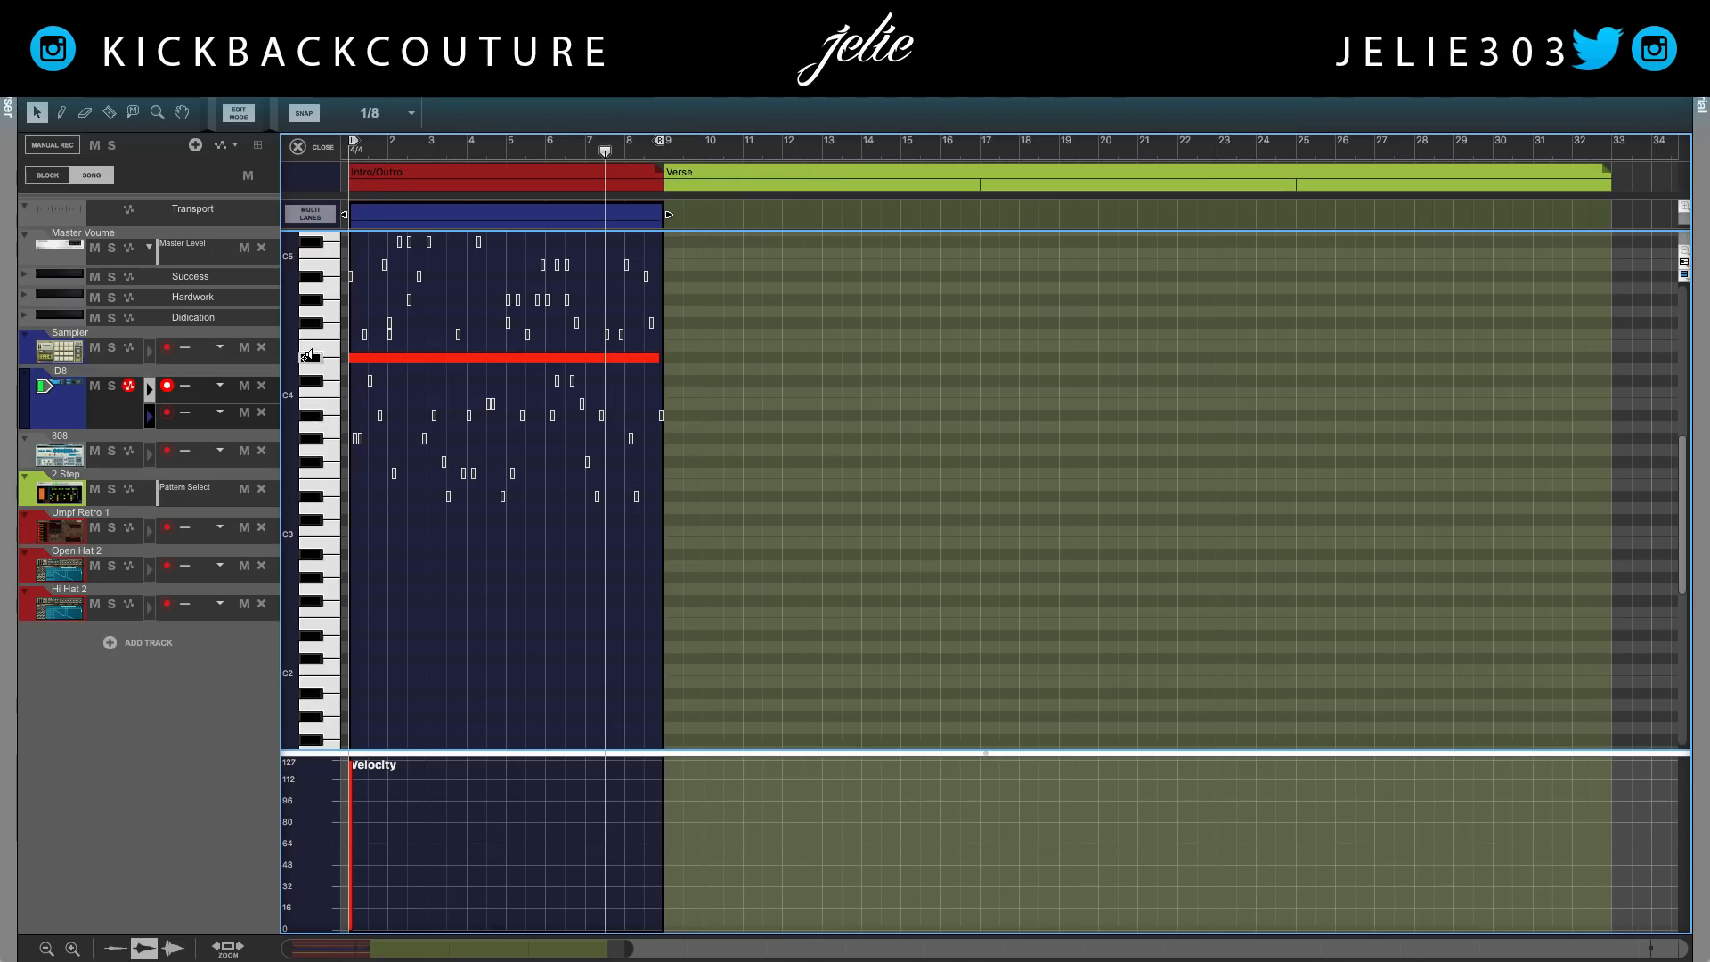
pyautogui.click(298, 146)
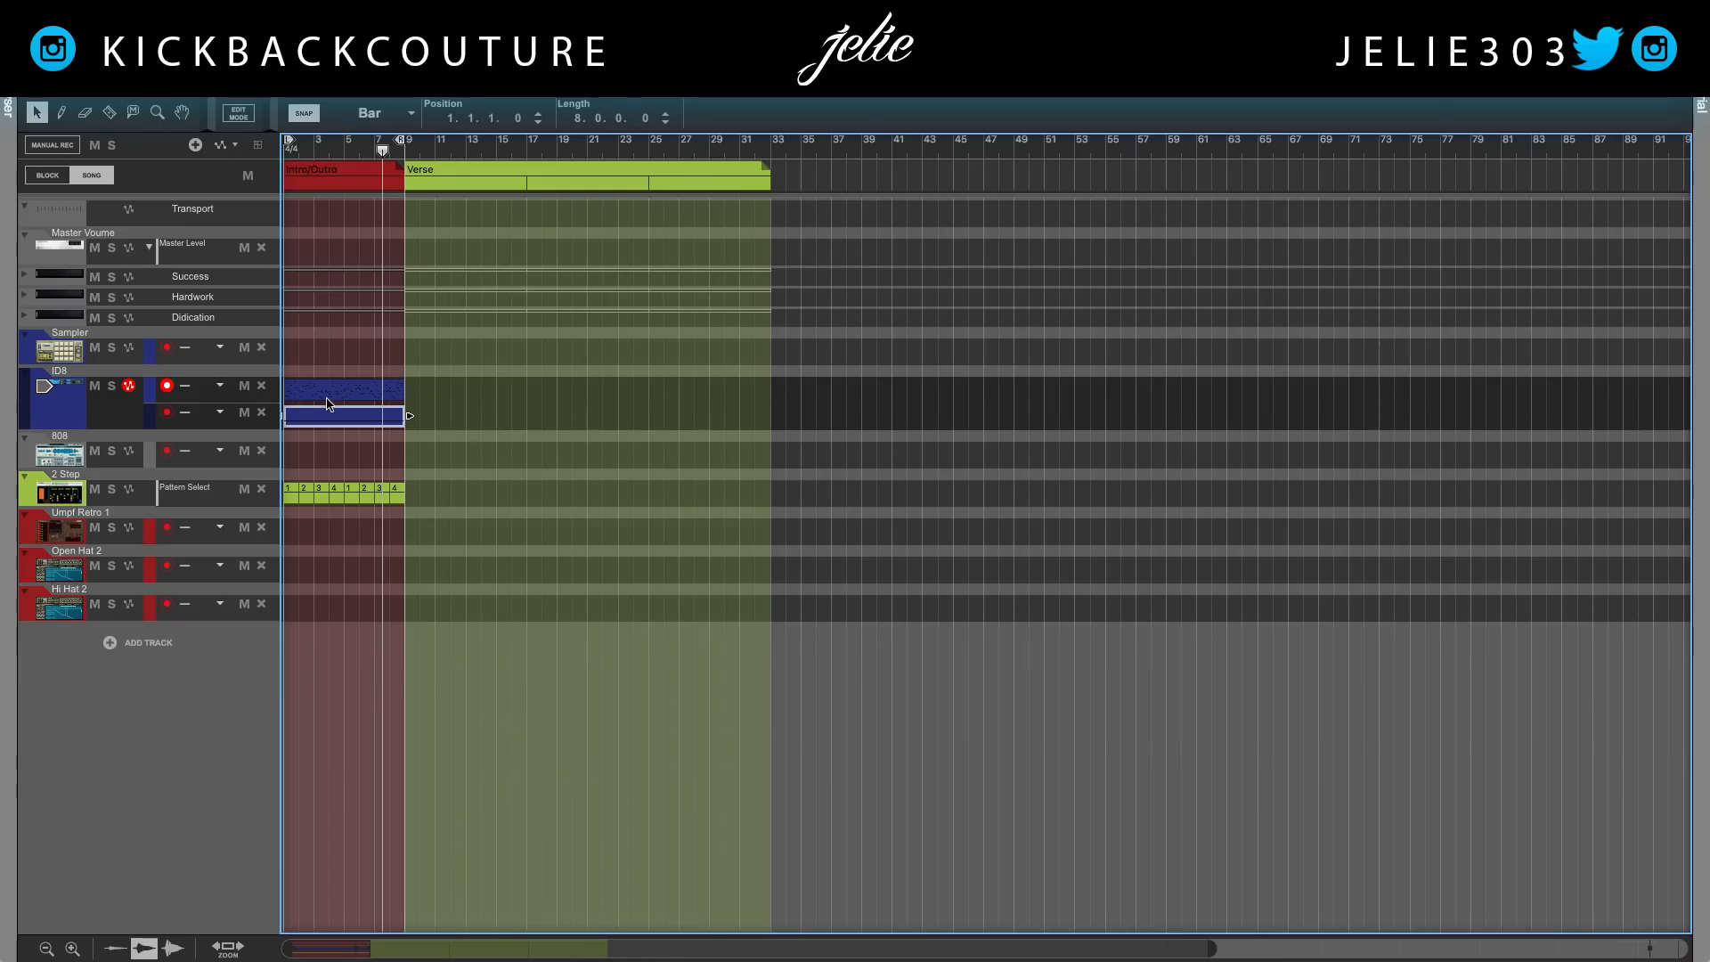
pyautogui.doubleClick(336, 378)
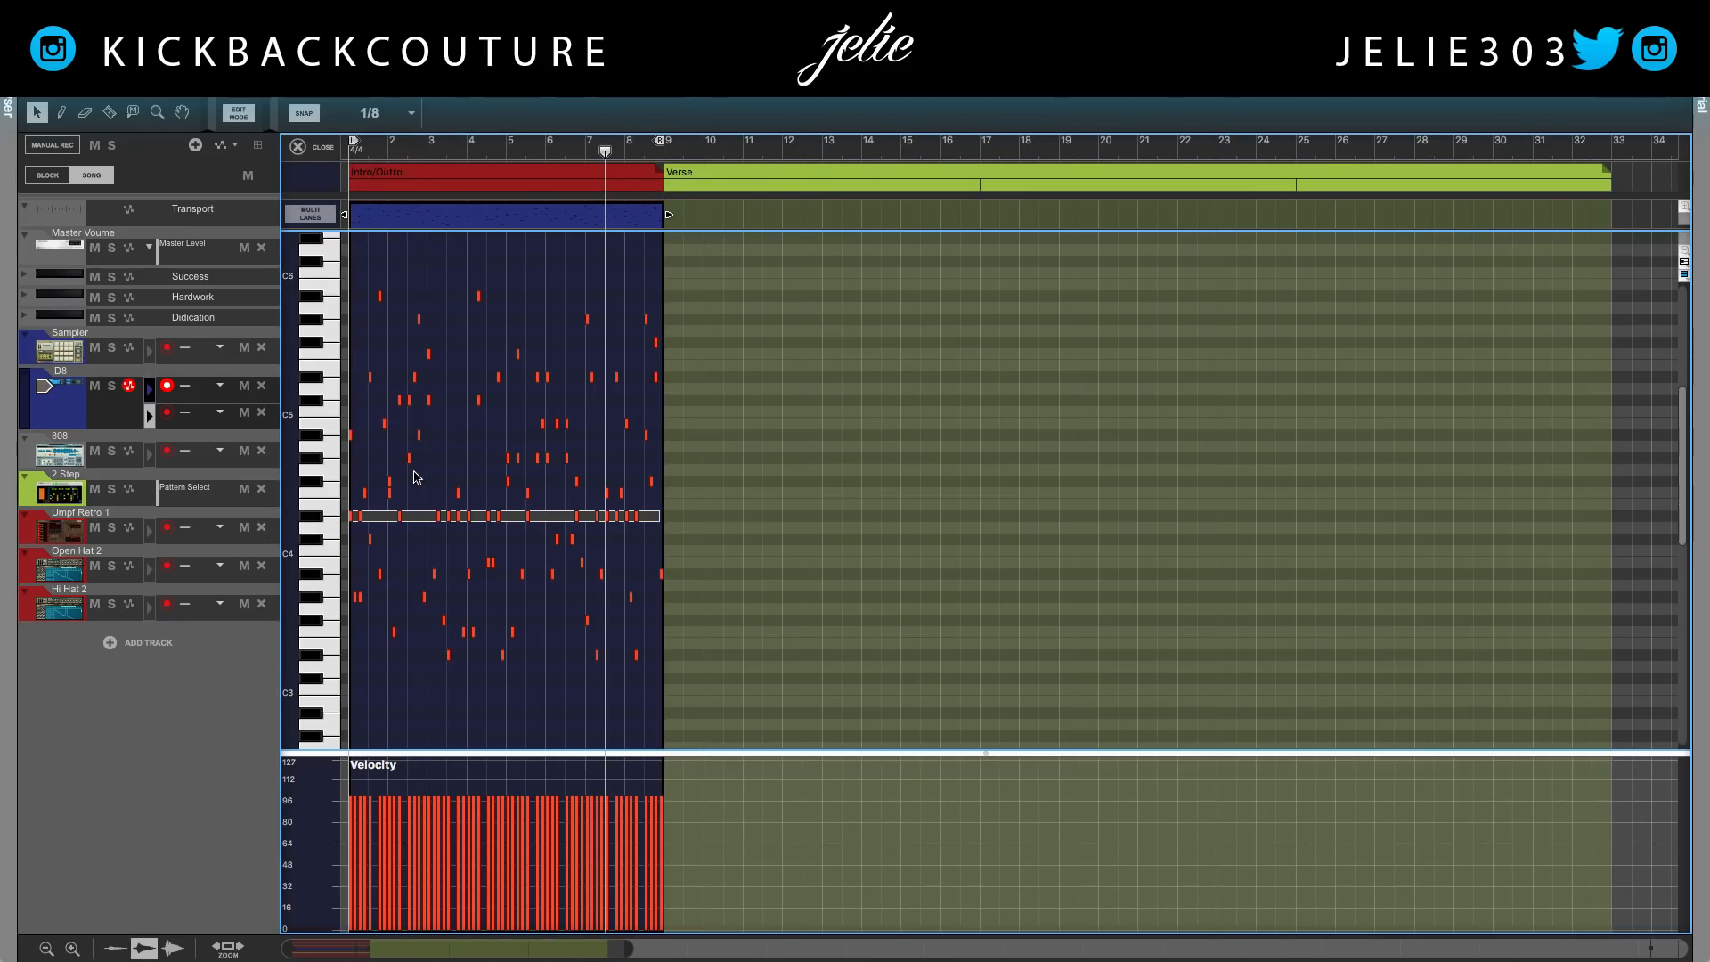
pyautogui.click(244, 412)
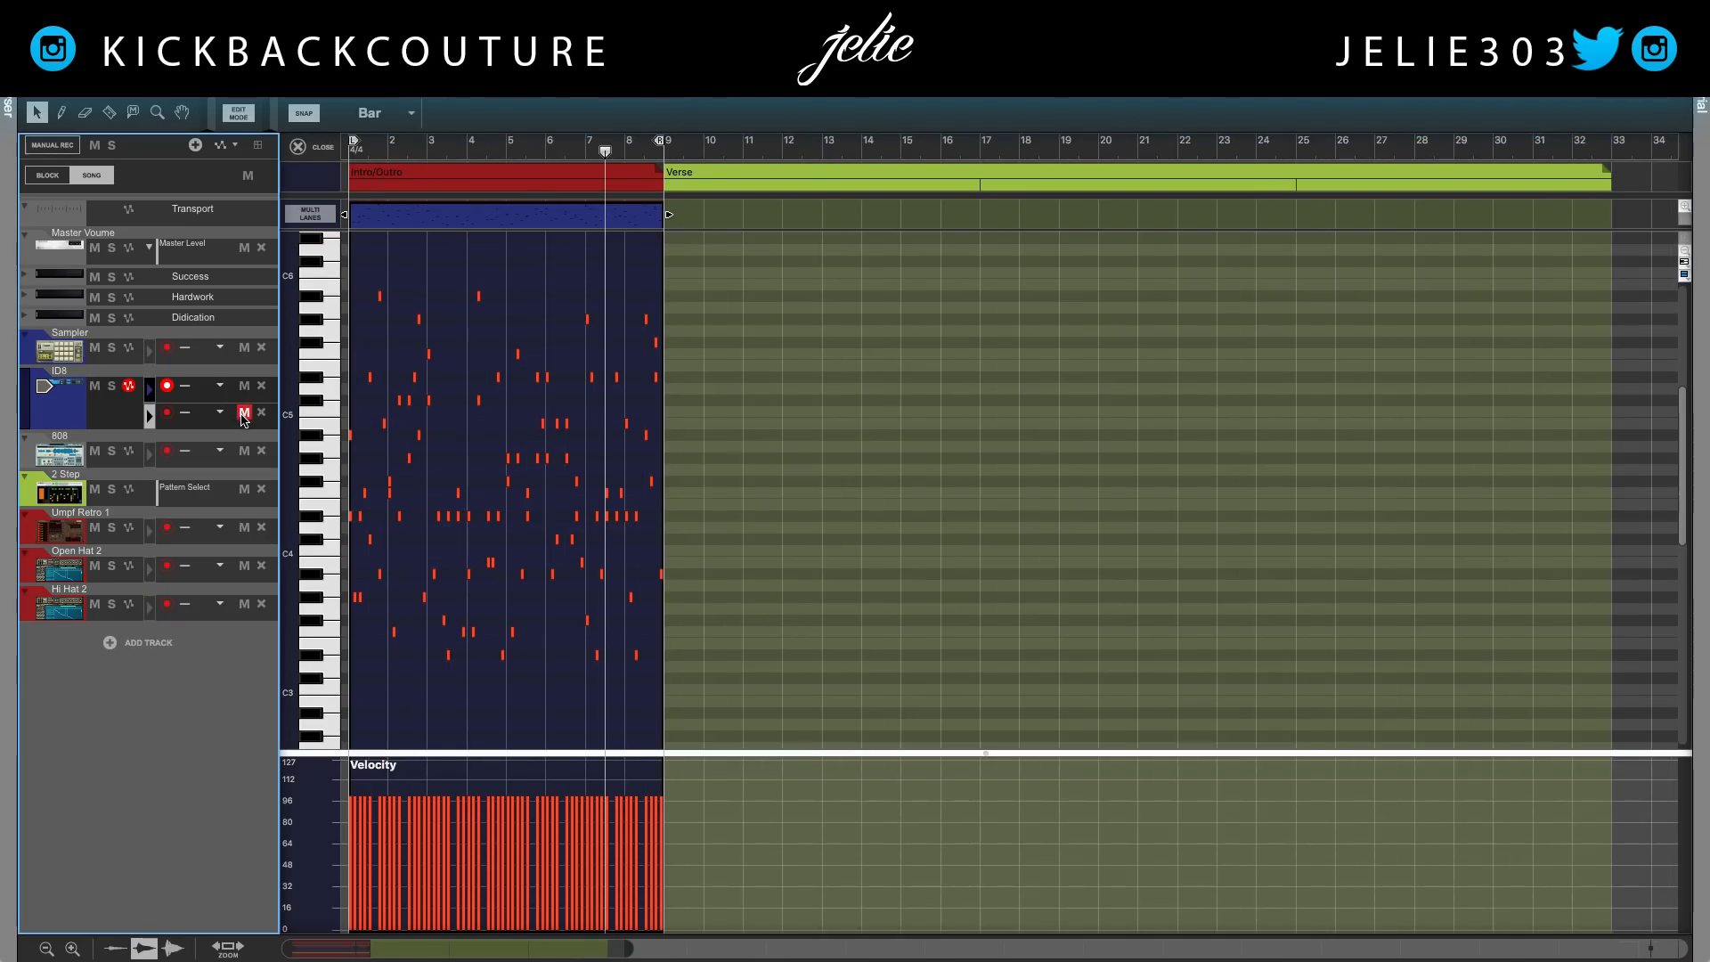
# Play the intro clip from bar 1 to listen for where the generated melody needs fixing
pyautogui.hotkey('shift', 'Return')
pyautogui.press('space')
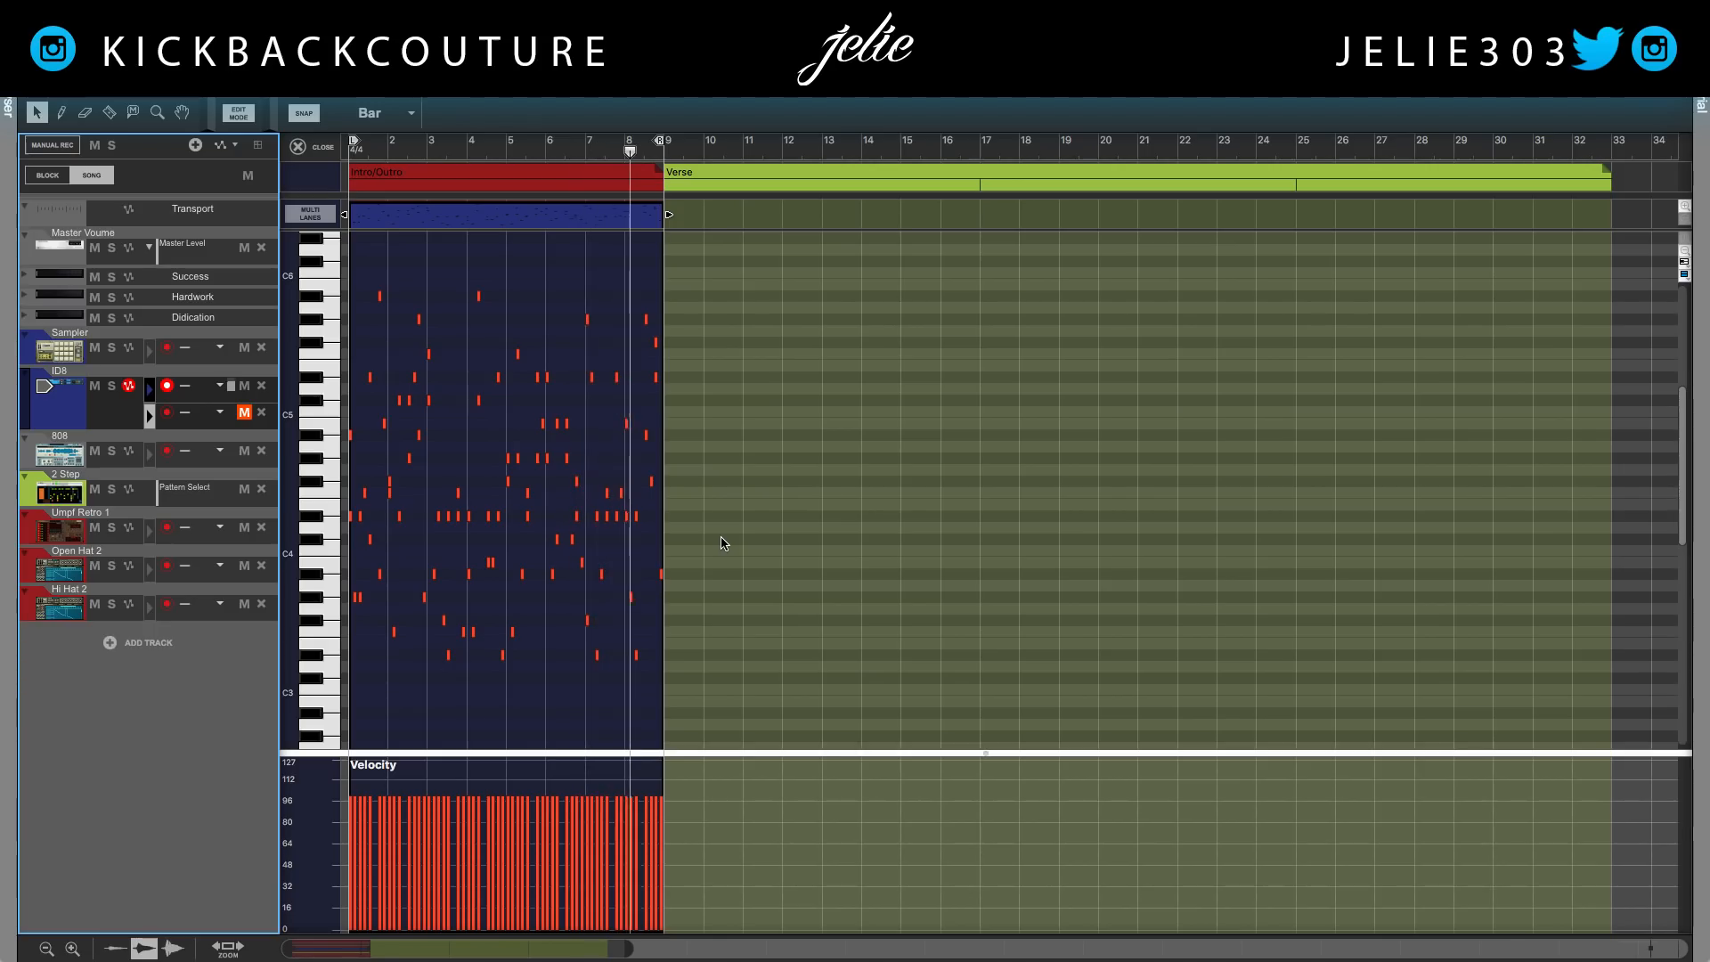
pyautogui.click(588, 149)
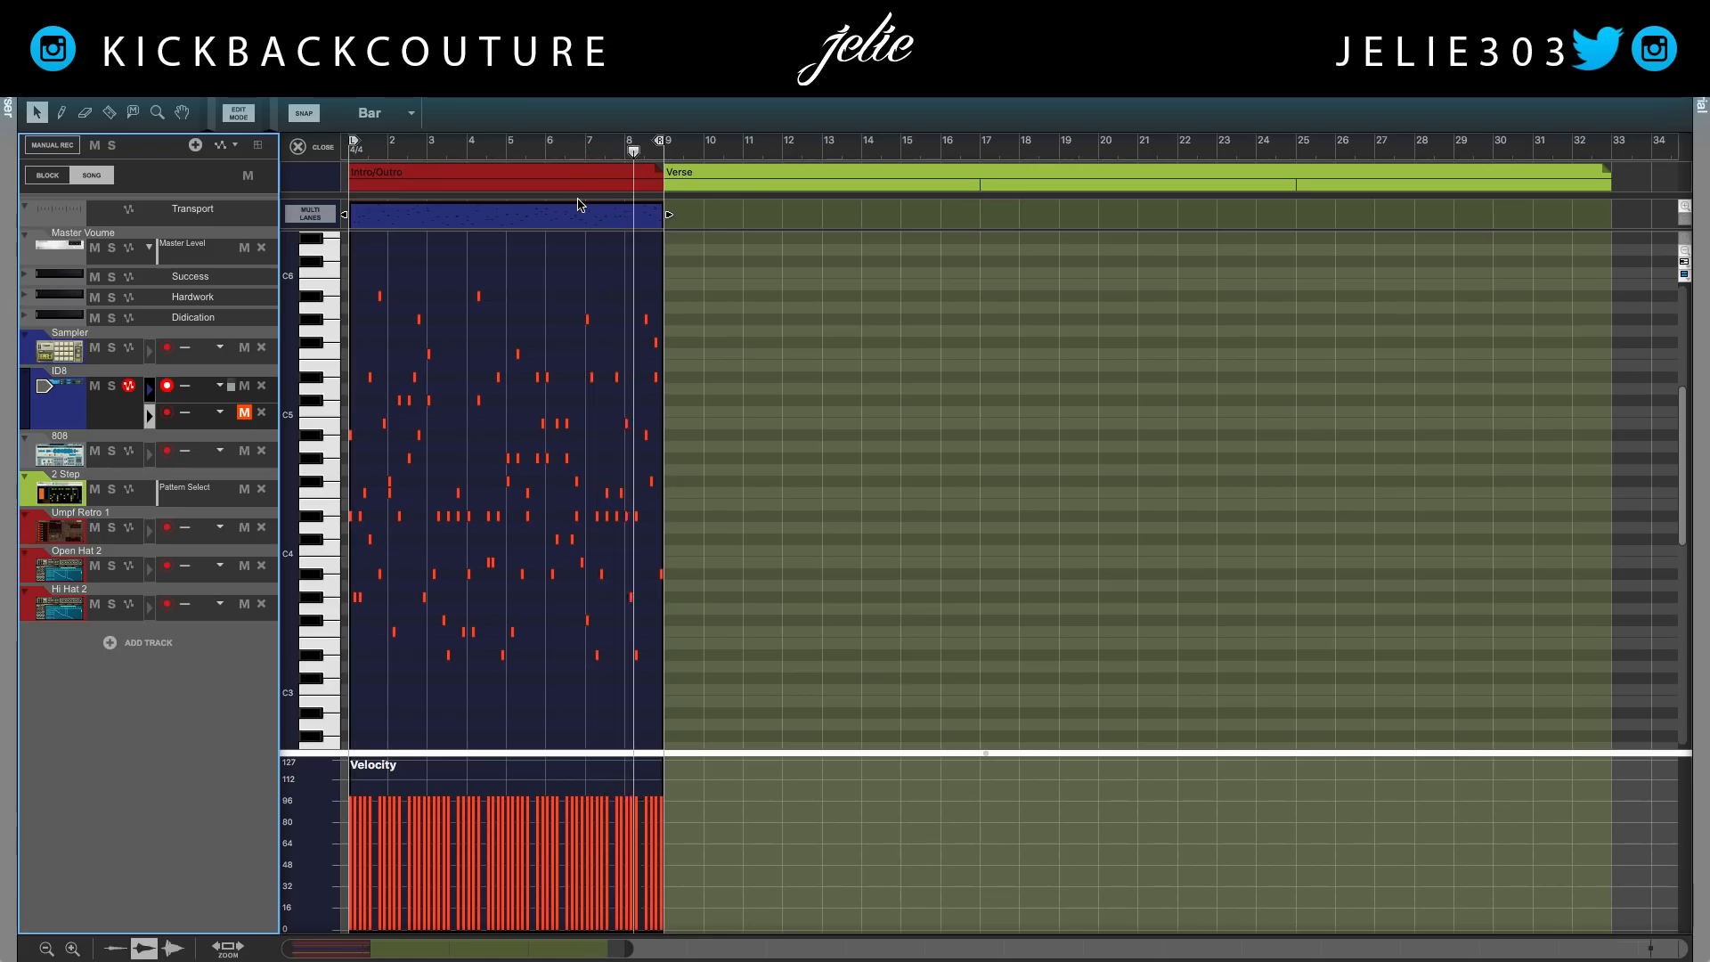
pyautogui.press('space')
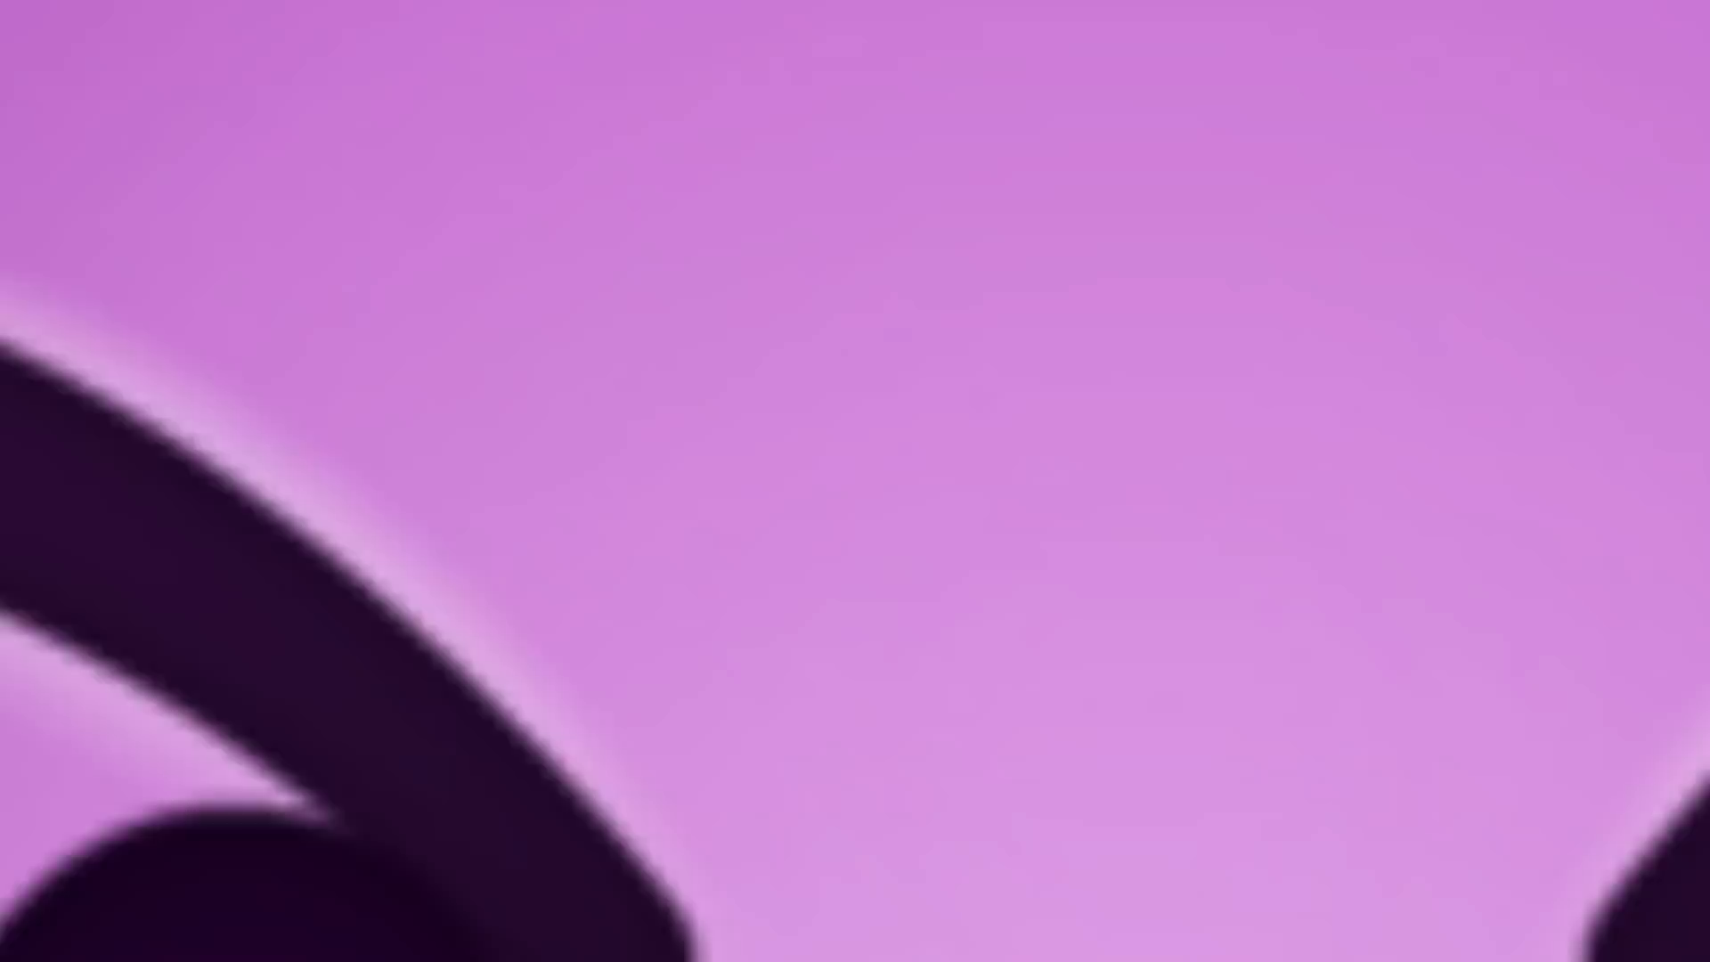
# Place the left locator at bar 7 and audition the loop from bar 7 to bar 9
pyautogui.click(586, 161)
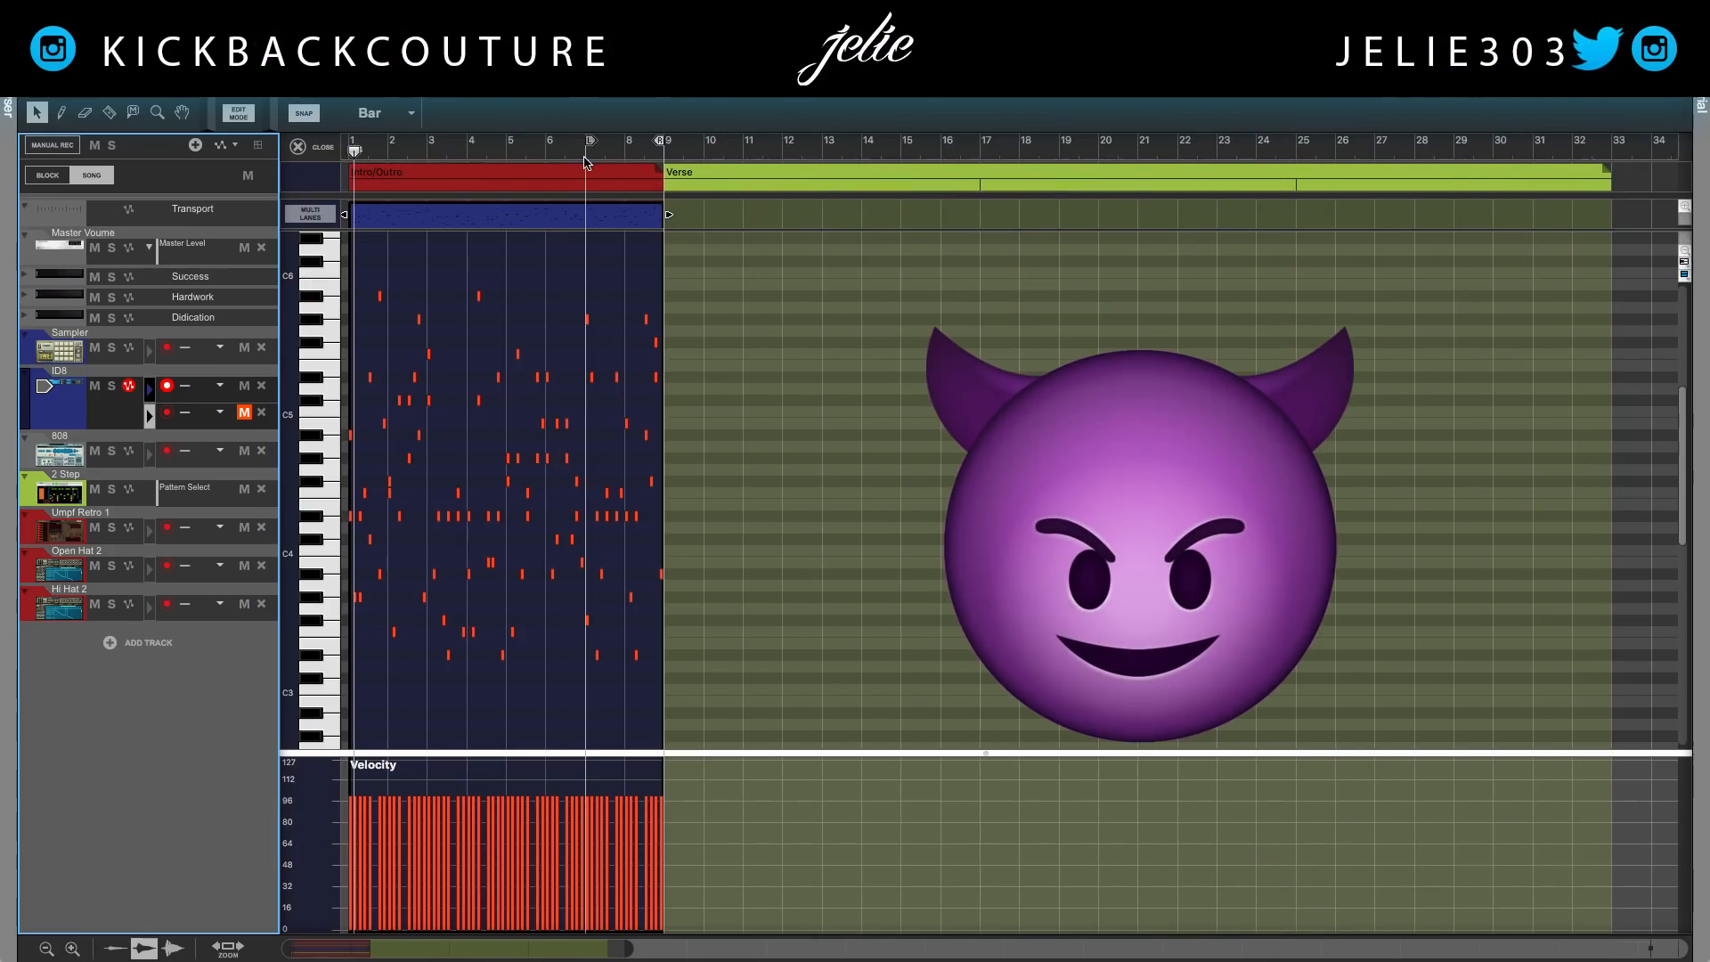
pyautogui.press('space')
pyautogui.click(585, 166)
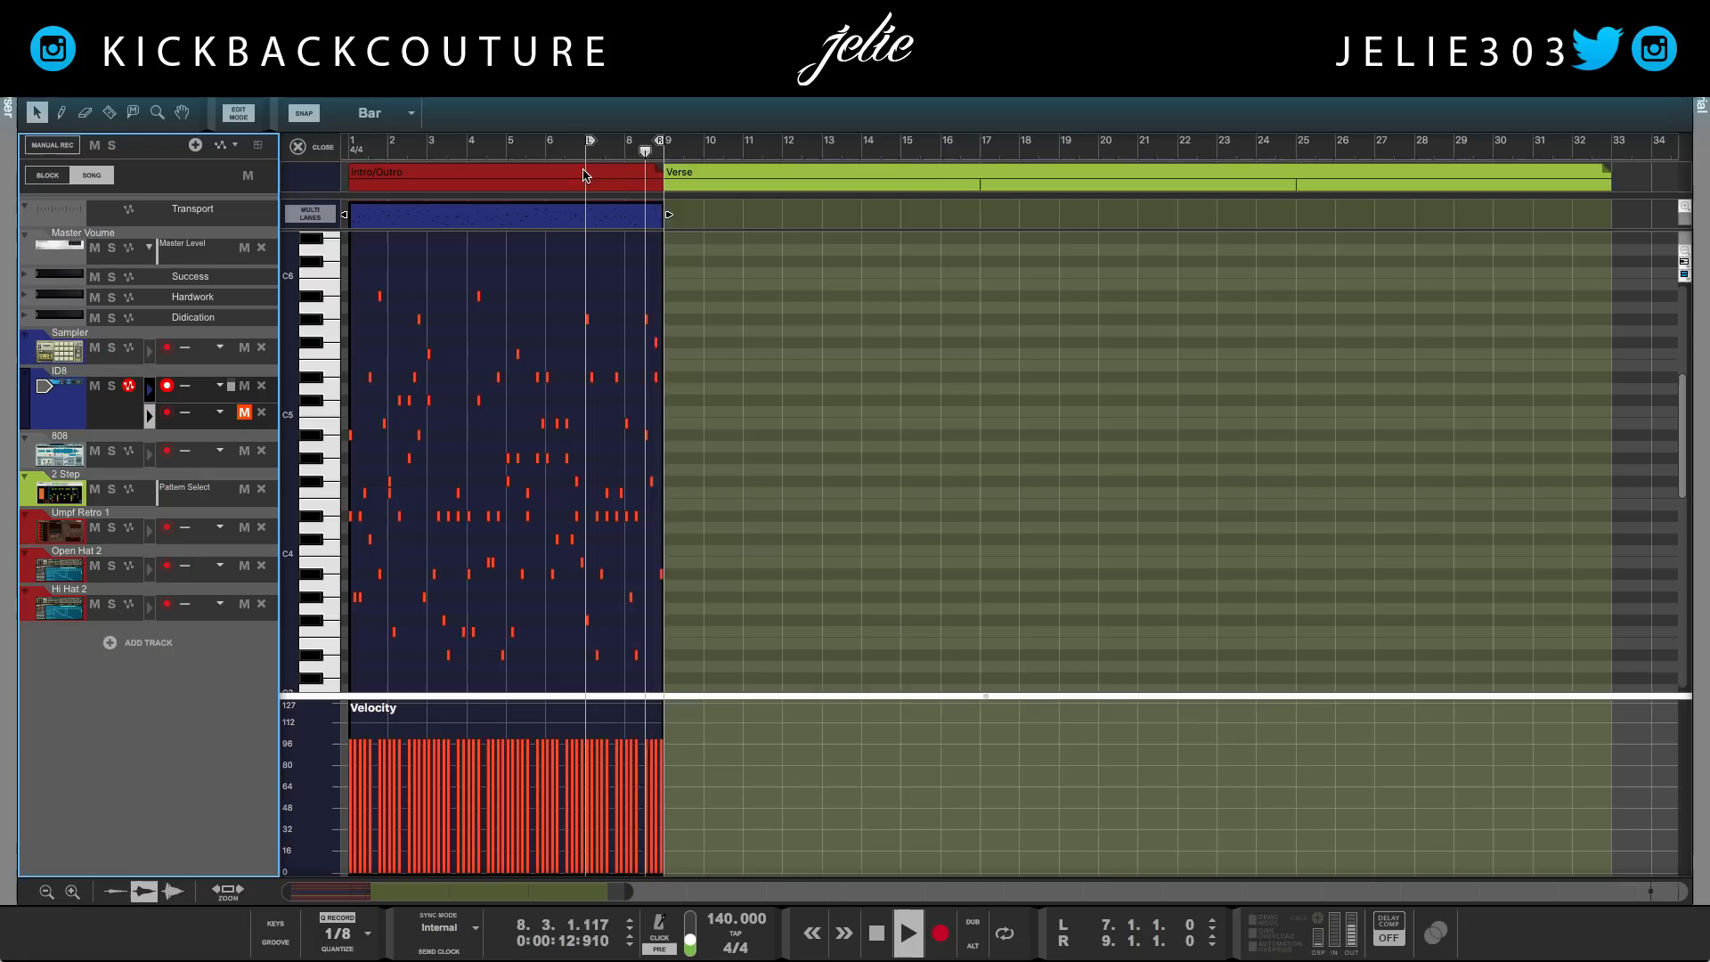
pyautogui.press('l')
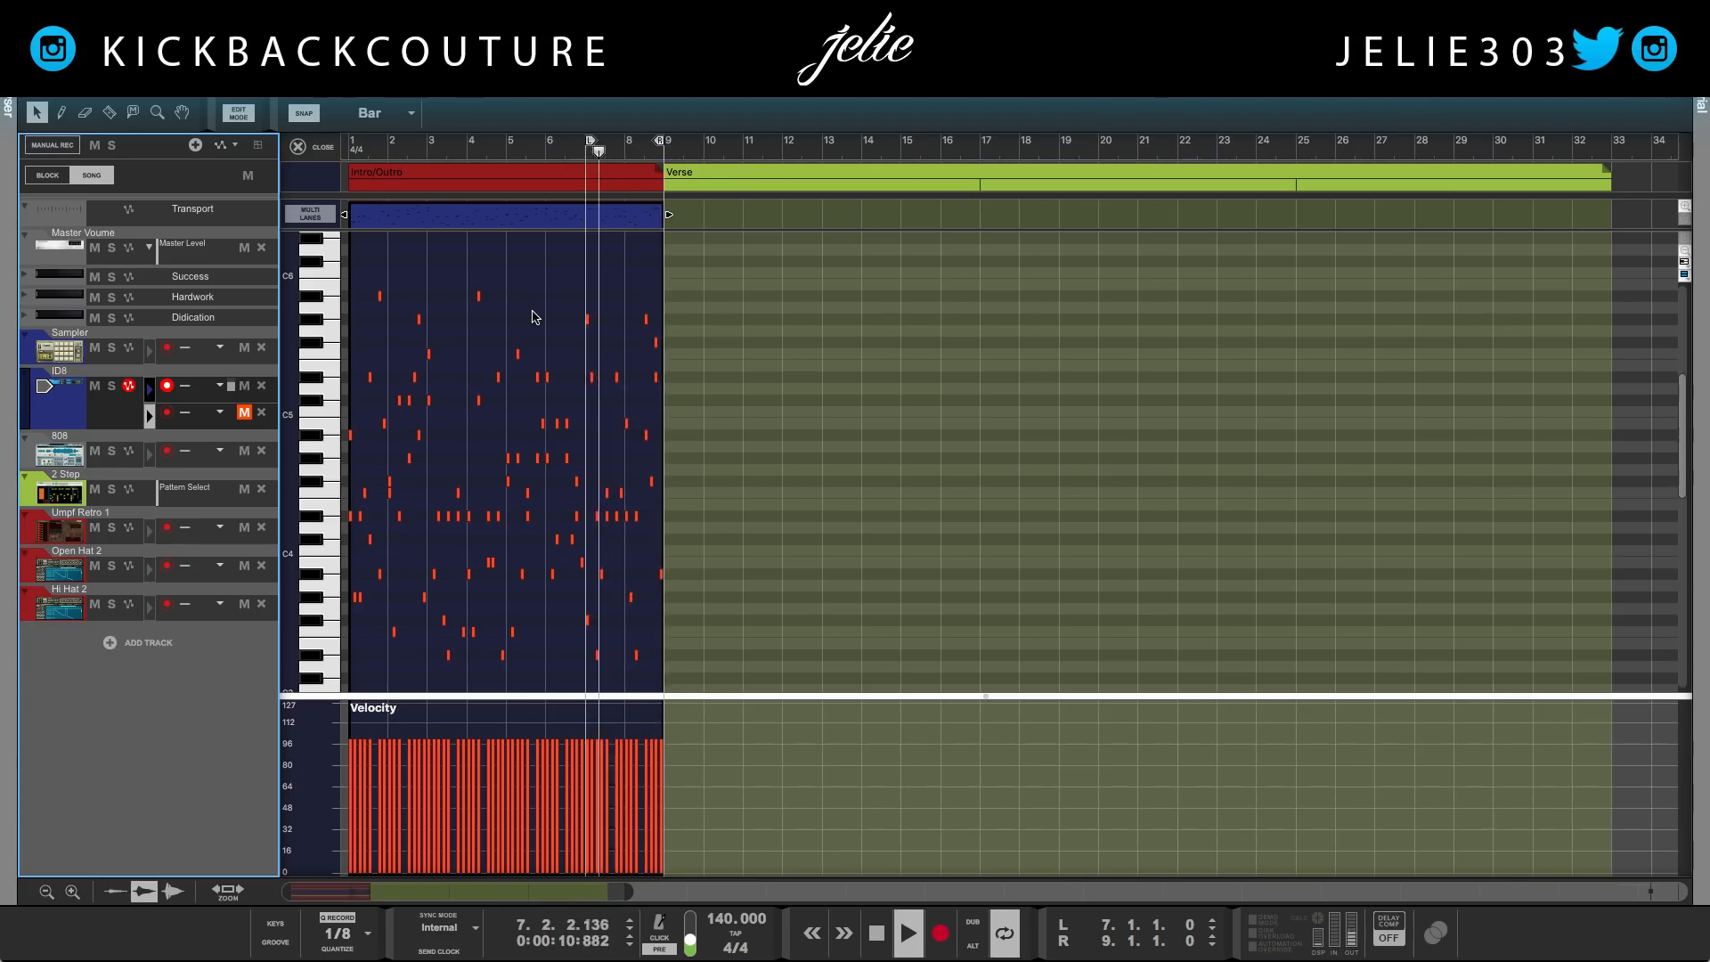
pyautogui.press('space')
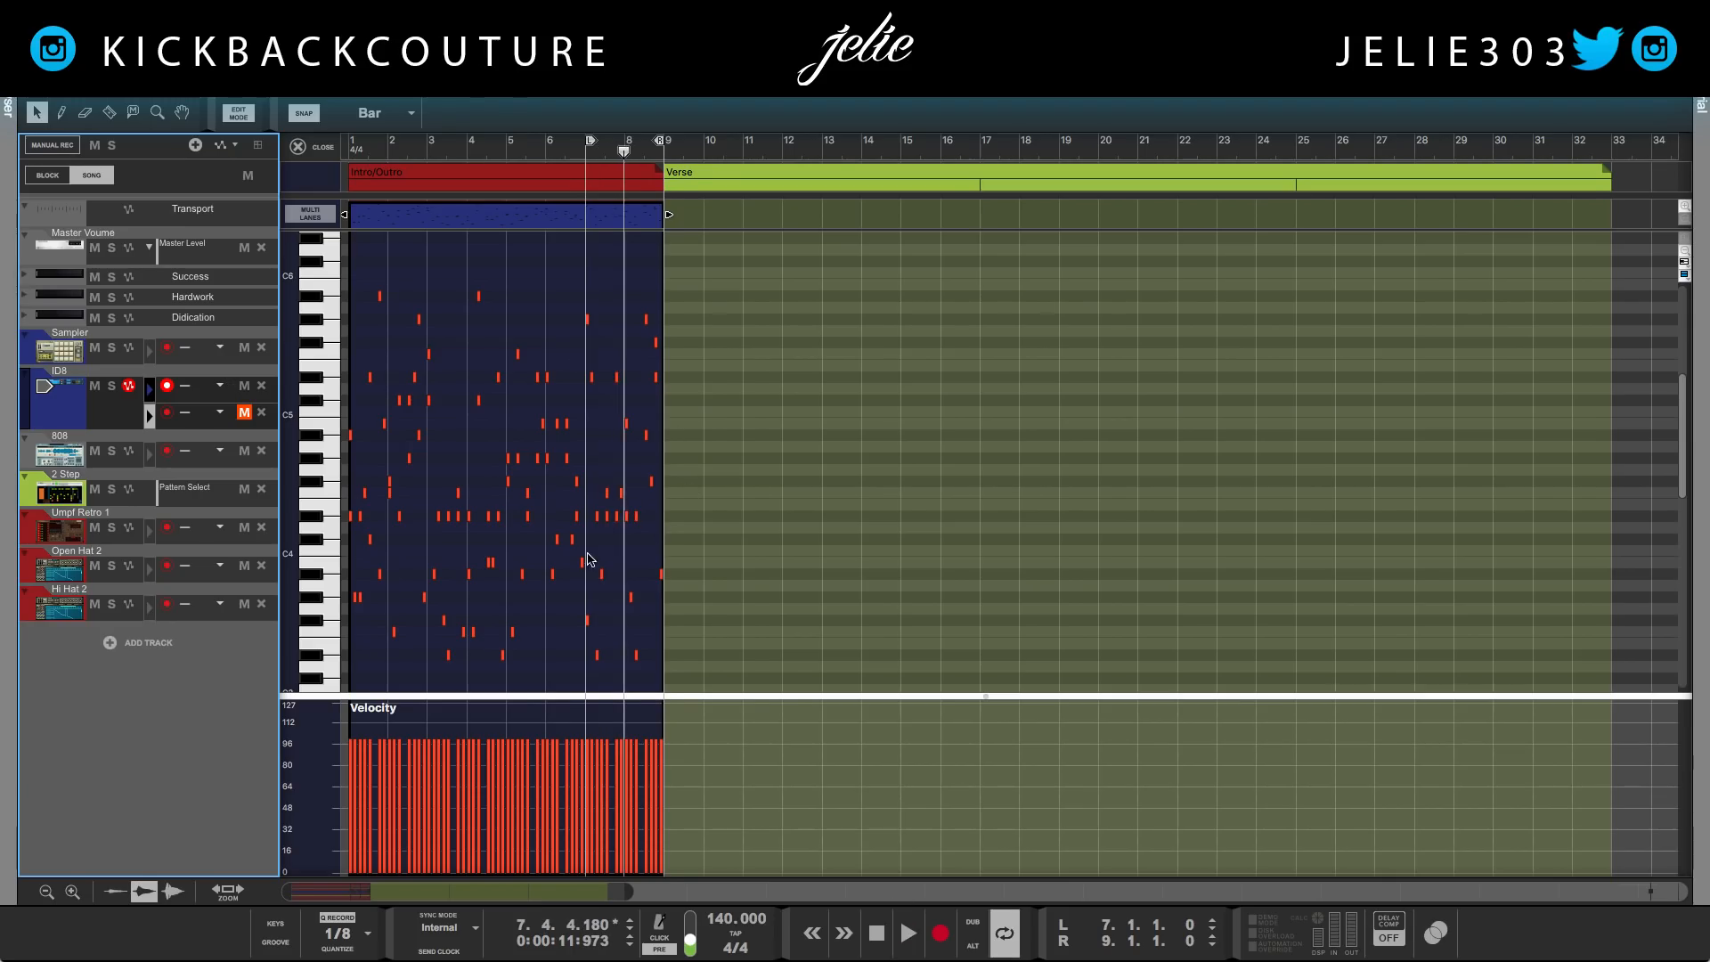
# Replay the notes from the left locator at bar 7 with a closer view of the passage
pyautogui.scroll(5, 588, 559)
pyautogui.hotkey('shift', 'Return')
pyautogui.press('space')
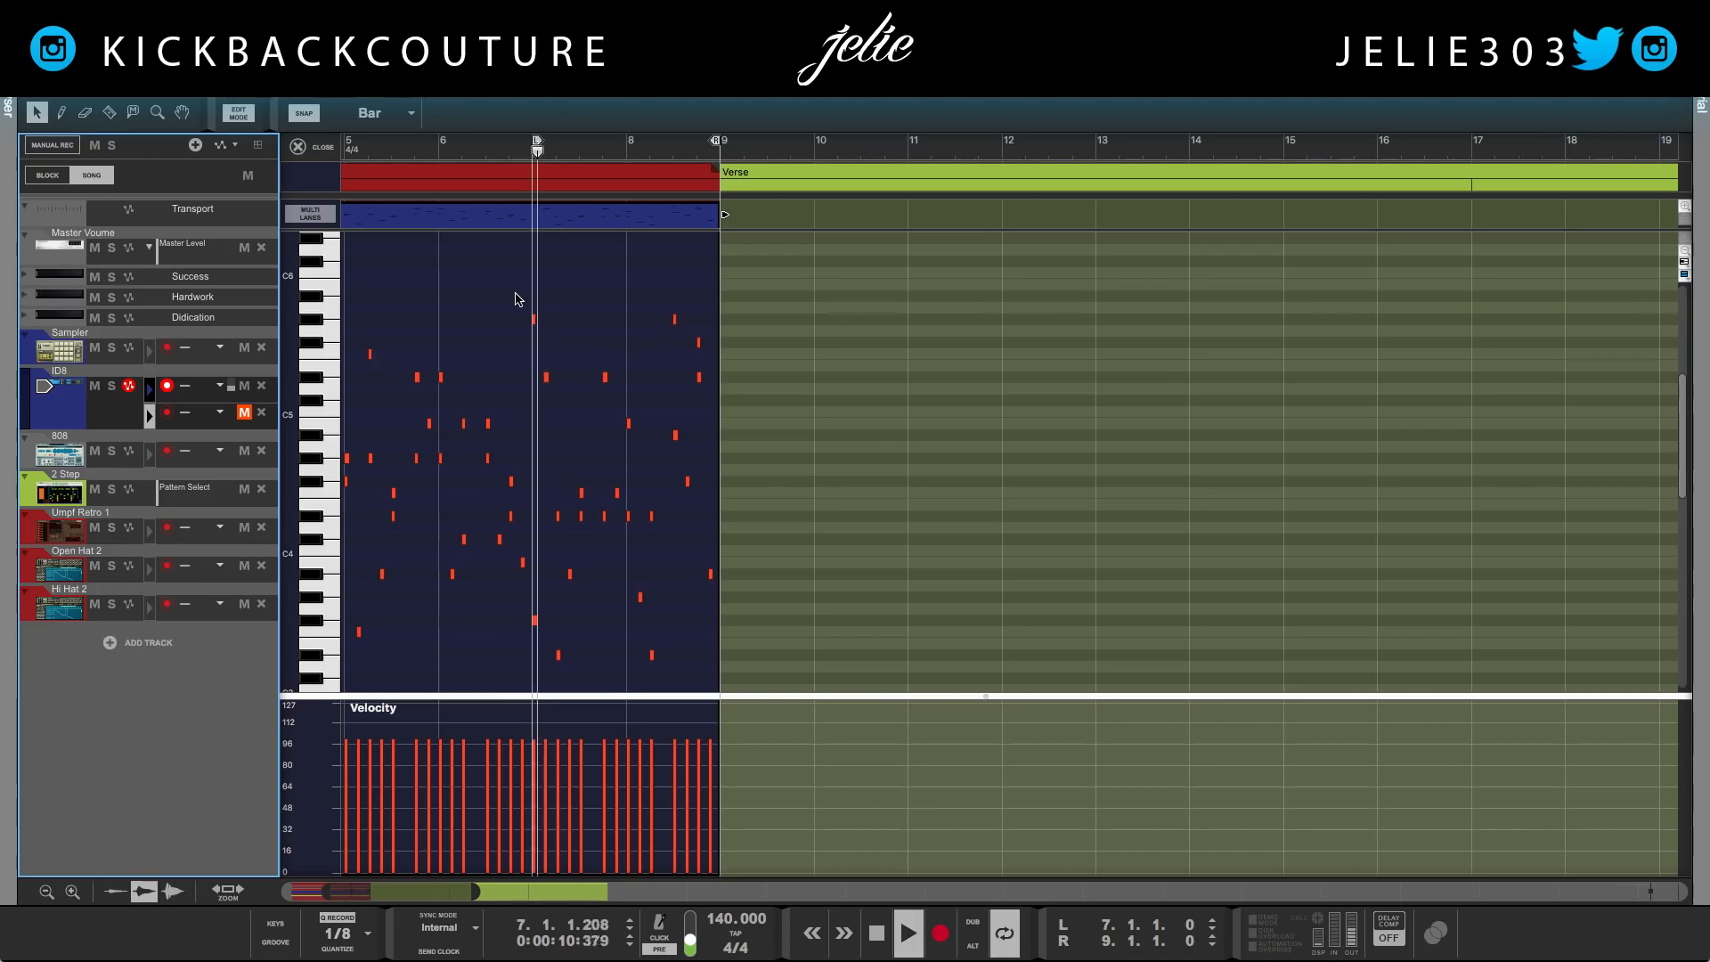
pyautogui.press('space')
# Move the three notes at the start of bar 7 out of the way to position 9.1.1.0
pyautogui.click(313, 510)
pyautogui.moveTo(554, 291); pyautogui.dragTo(533, 680)
pyautogui.moveTo(453, 118); pyautogui.dragTo(447, 106)
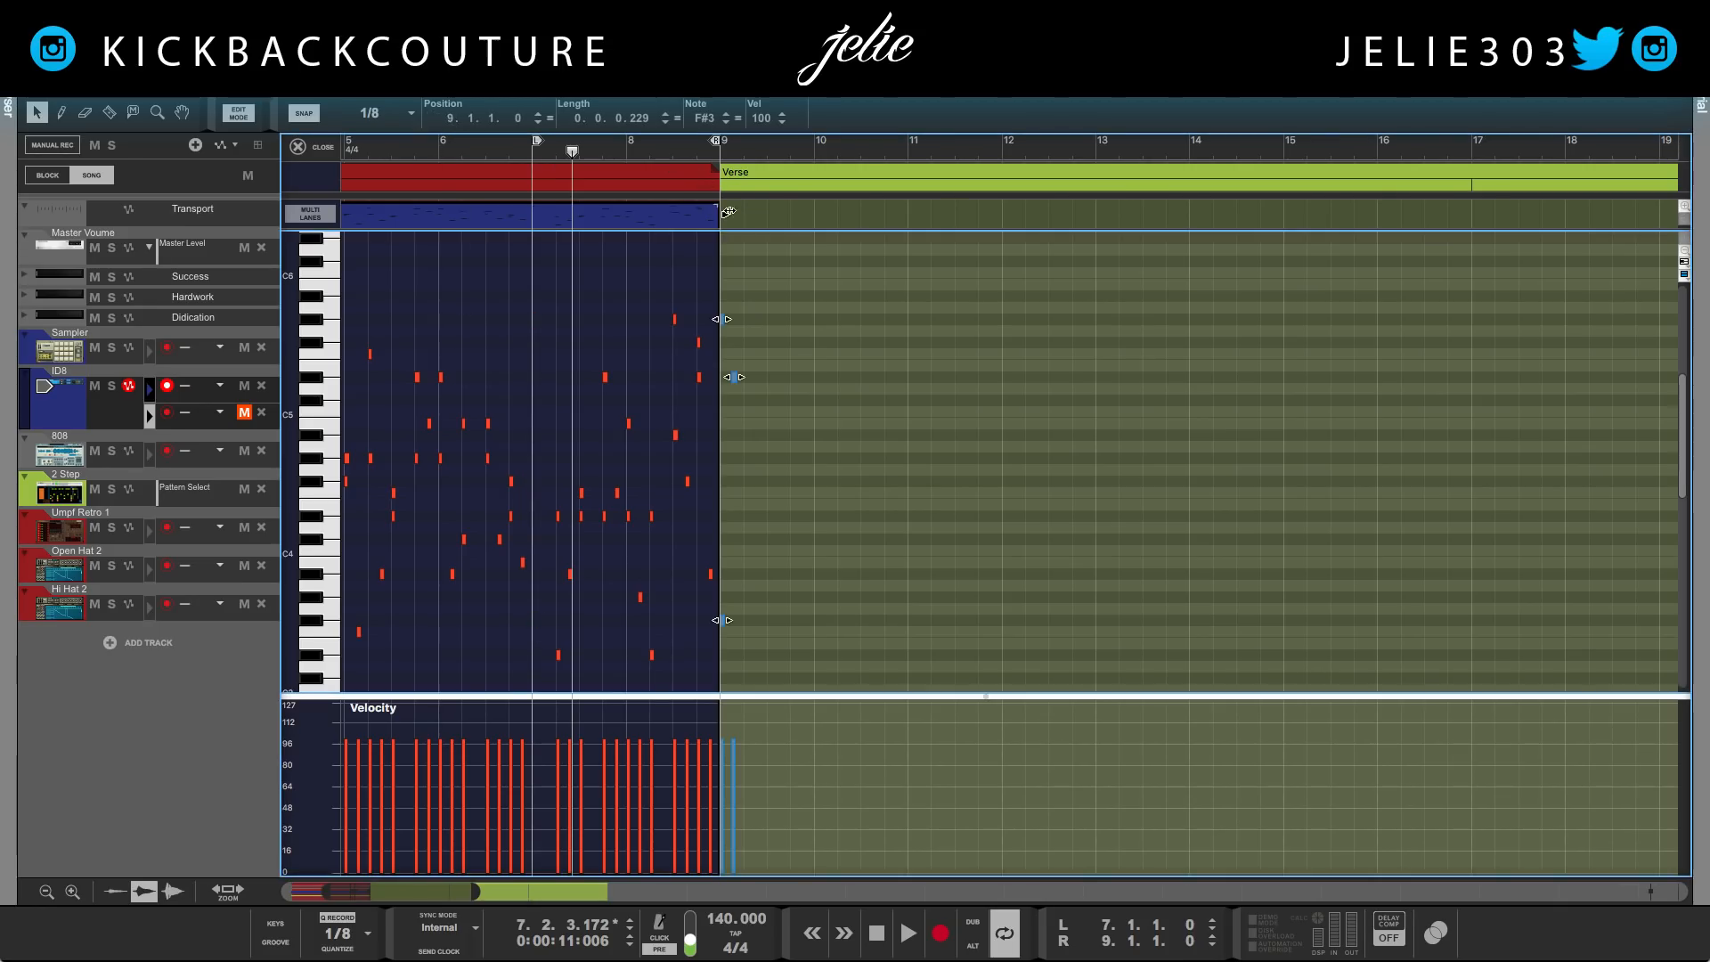
# Extend the clip's end to bar 10 and shift all notes after the gap earlier so they start at bar 7
pyautogui.moveTo(719, 217); pyautogui.dragTo(562, 658)
pyautogui.click(717, 292)
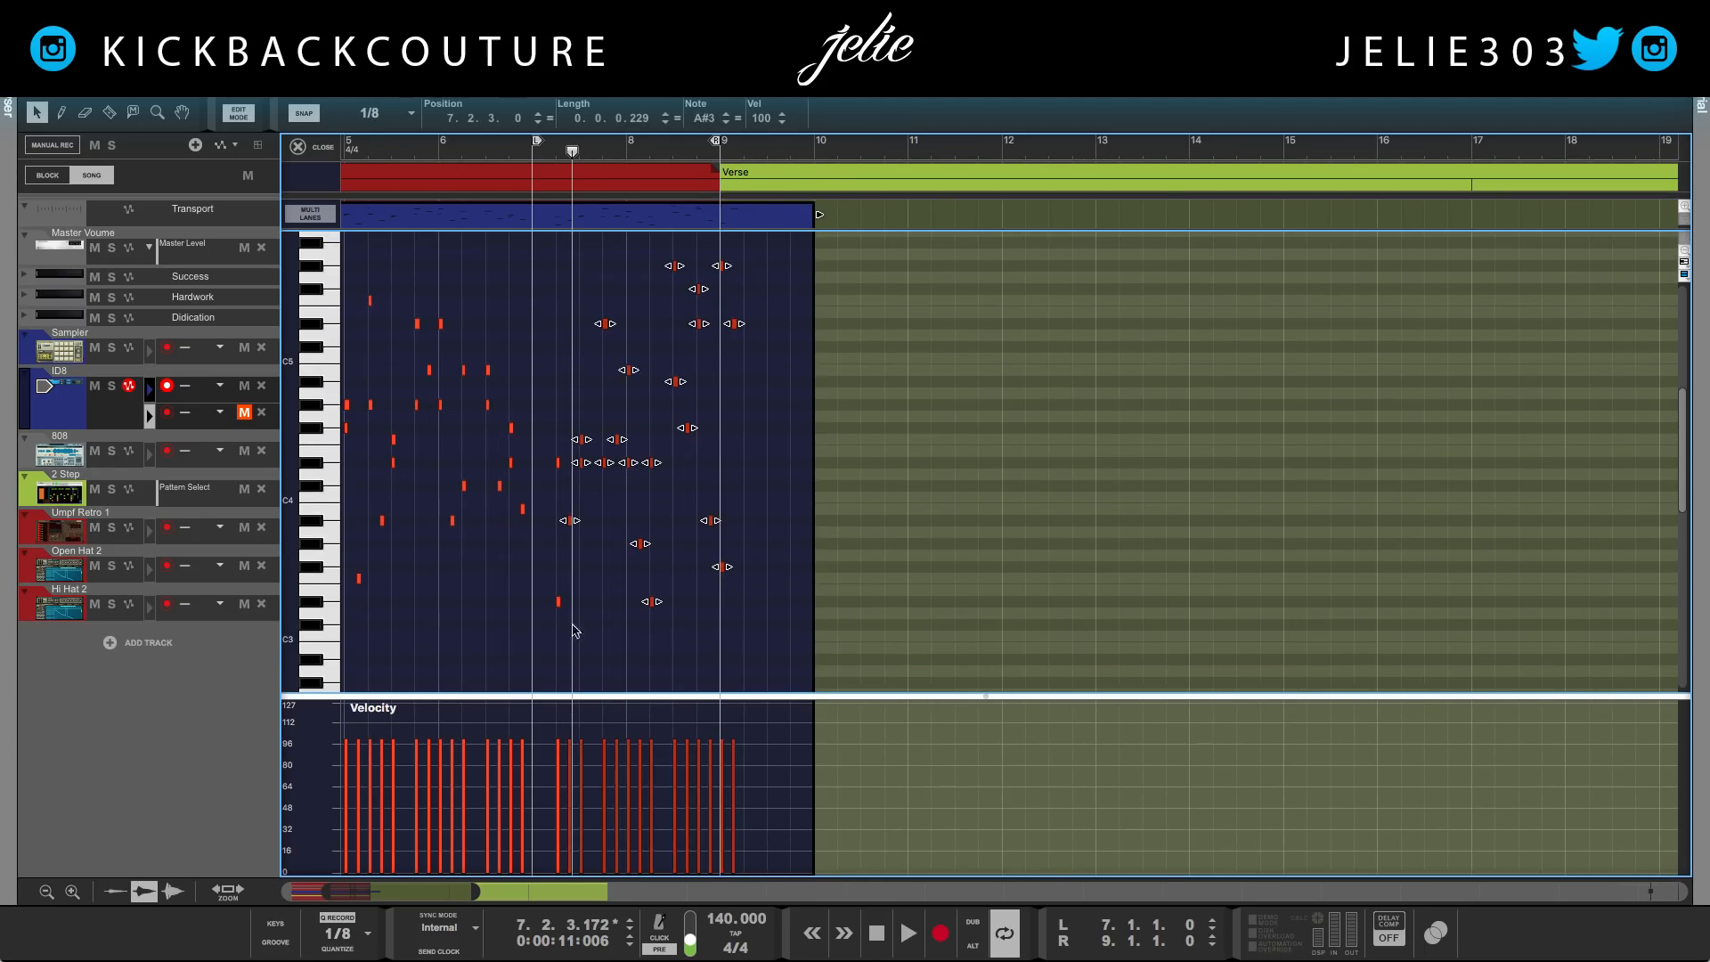
pyautogui.moveTo(779, 254); pyautogui.dragTo(536, 605)
pyautogui.click(588, 285)
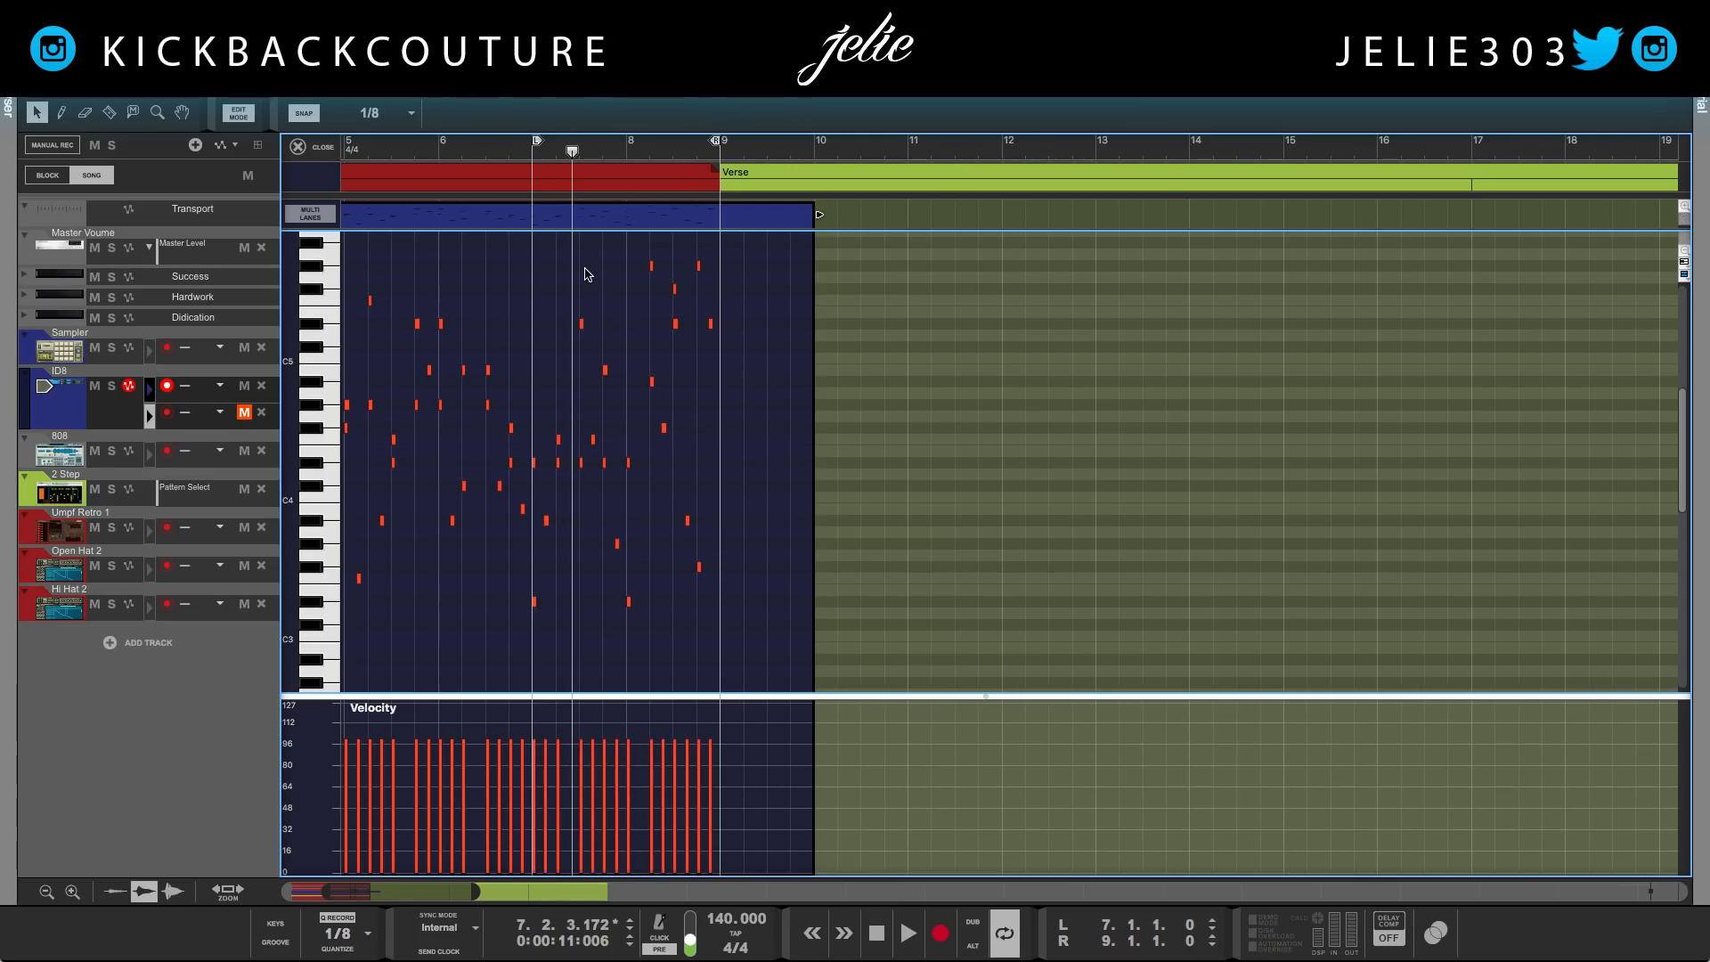
# Audition the shifted notes in the bar 7 loop and replay the whole clip from bar 1
pyautogui.press('space')
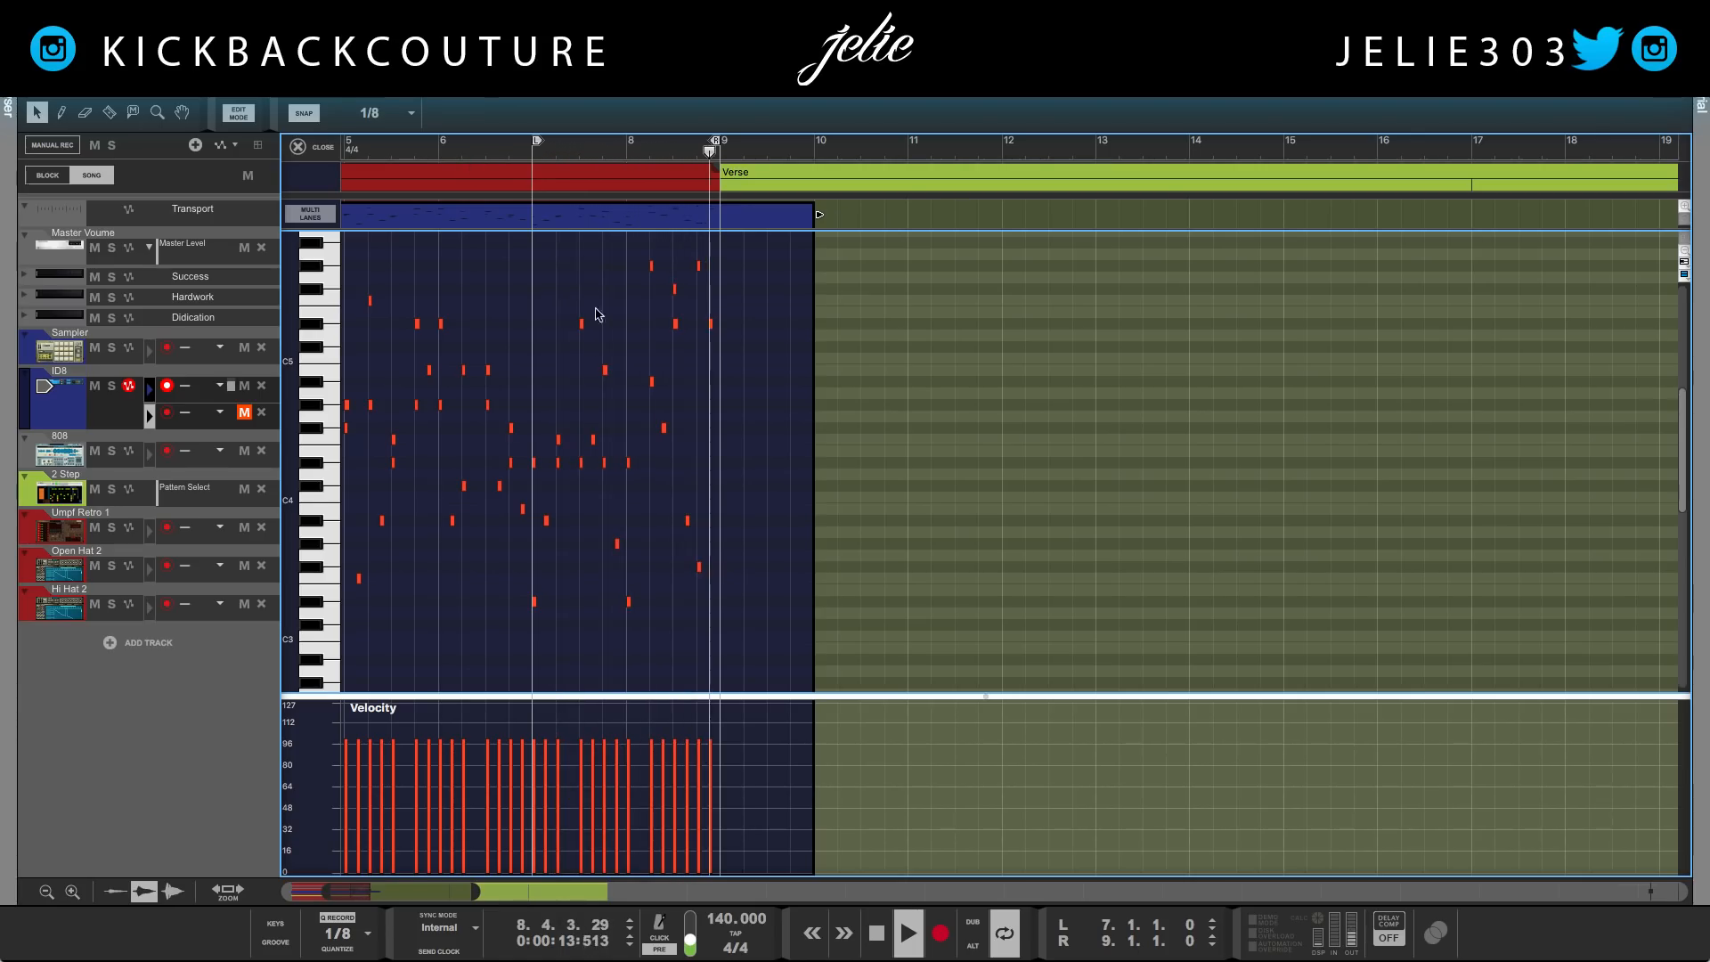
pyautogui.scroll(2, 587, 428)
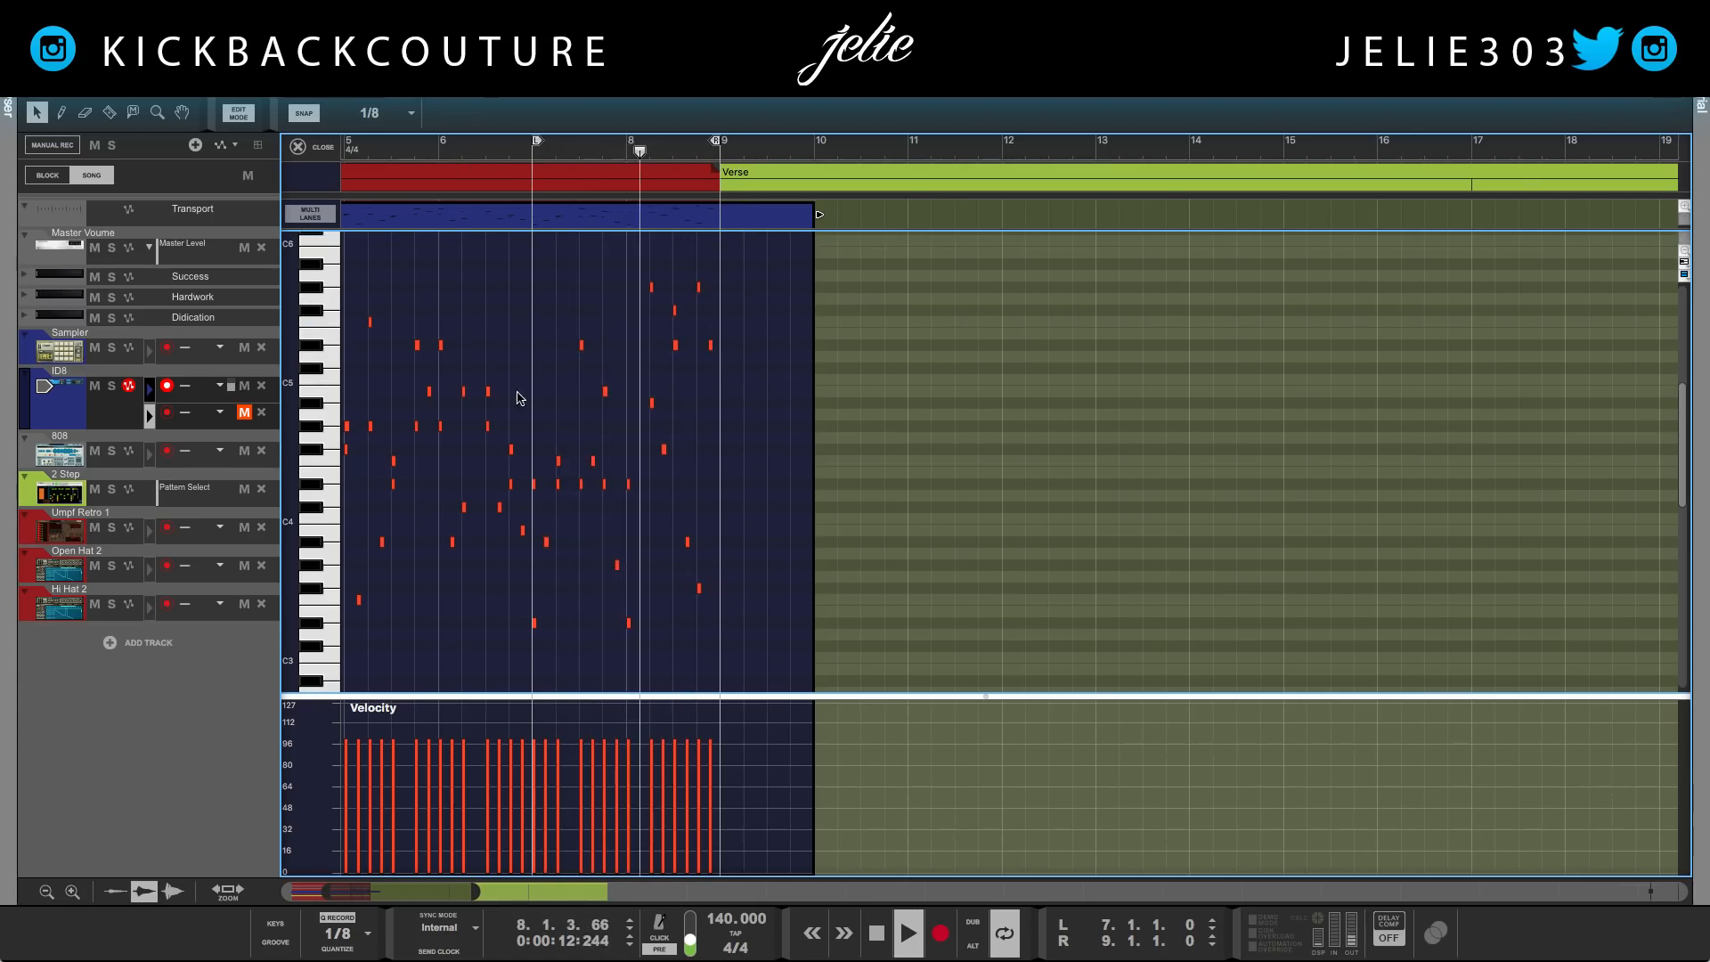
pyautogui.press('space')
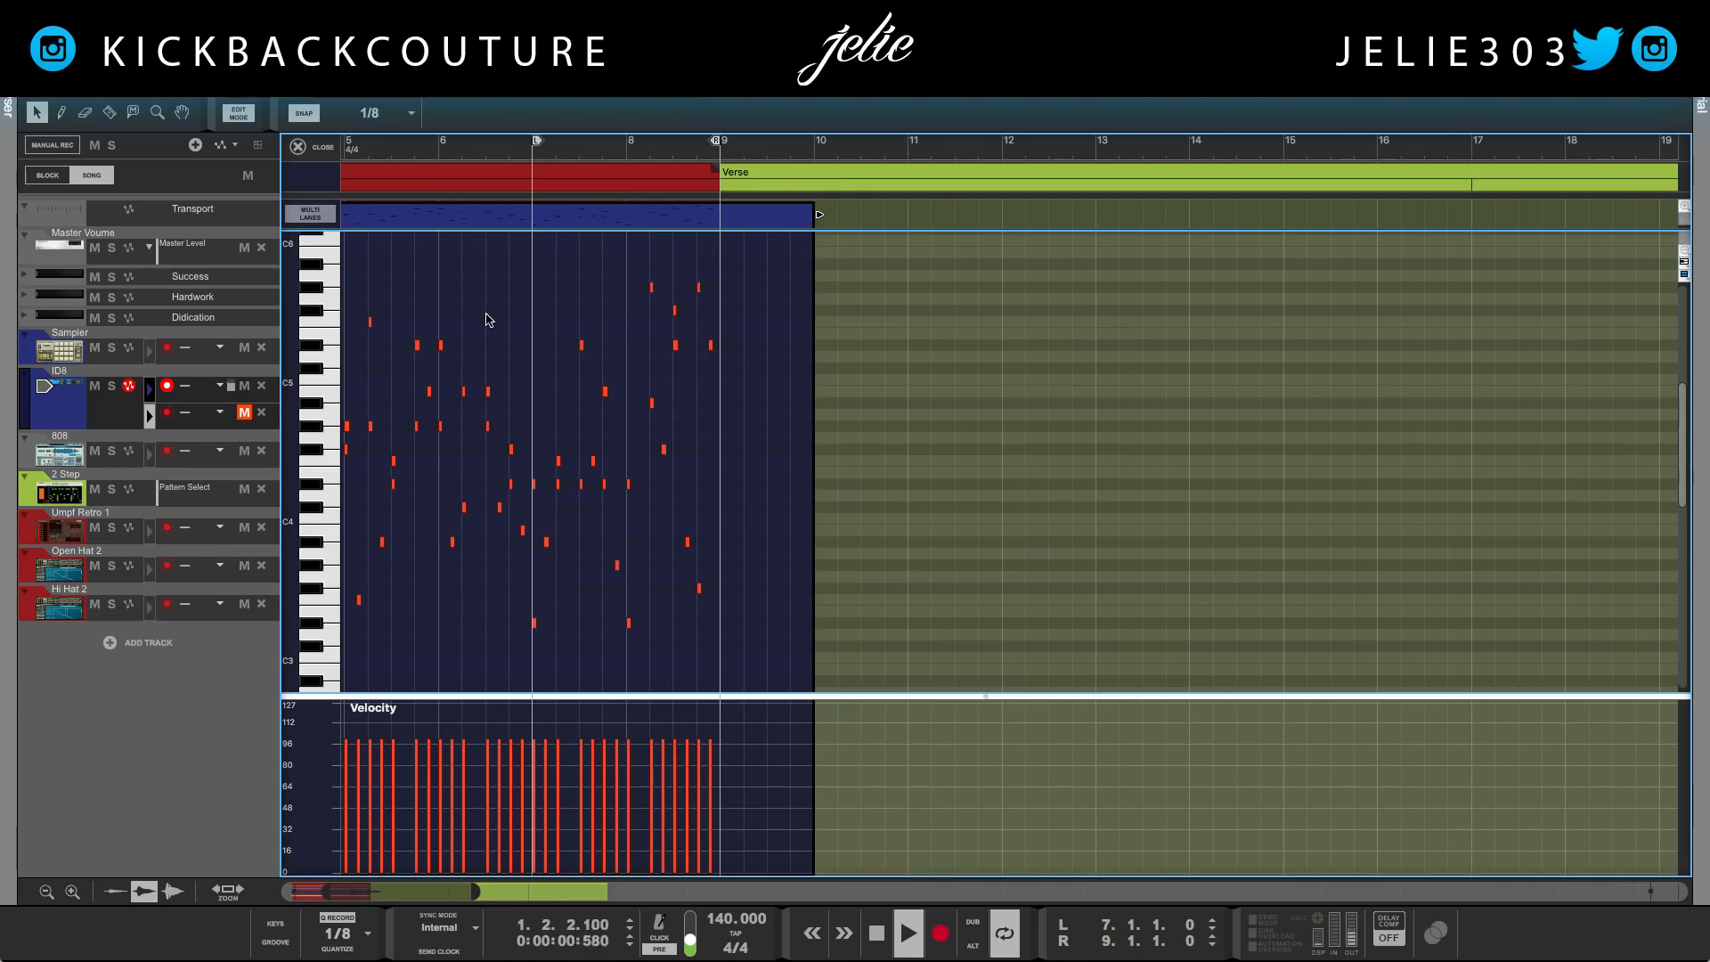
pyautogui.press('g')
pyautogui.press('g')
pyautogui.press('g')
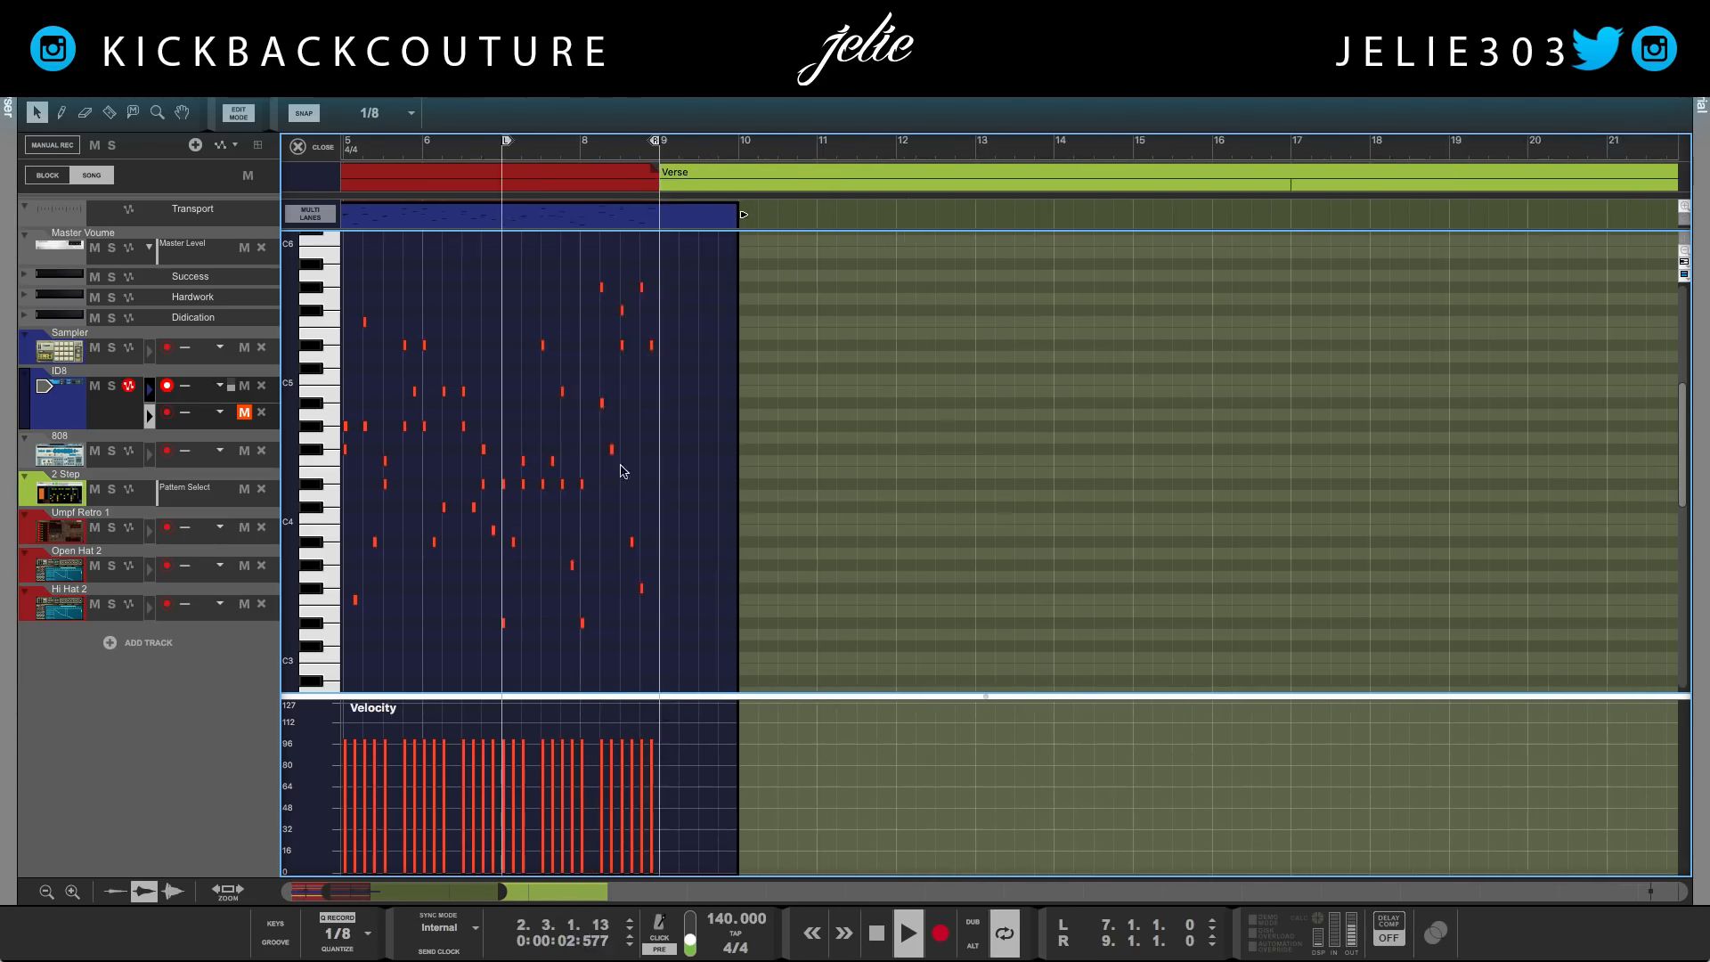
pyautogui.hscroll(-4, 646, 531)
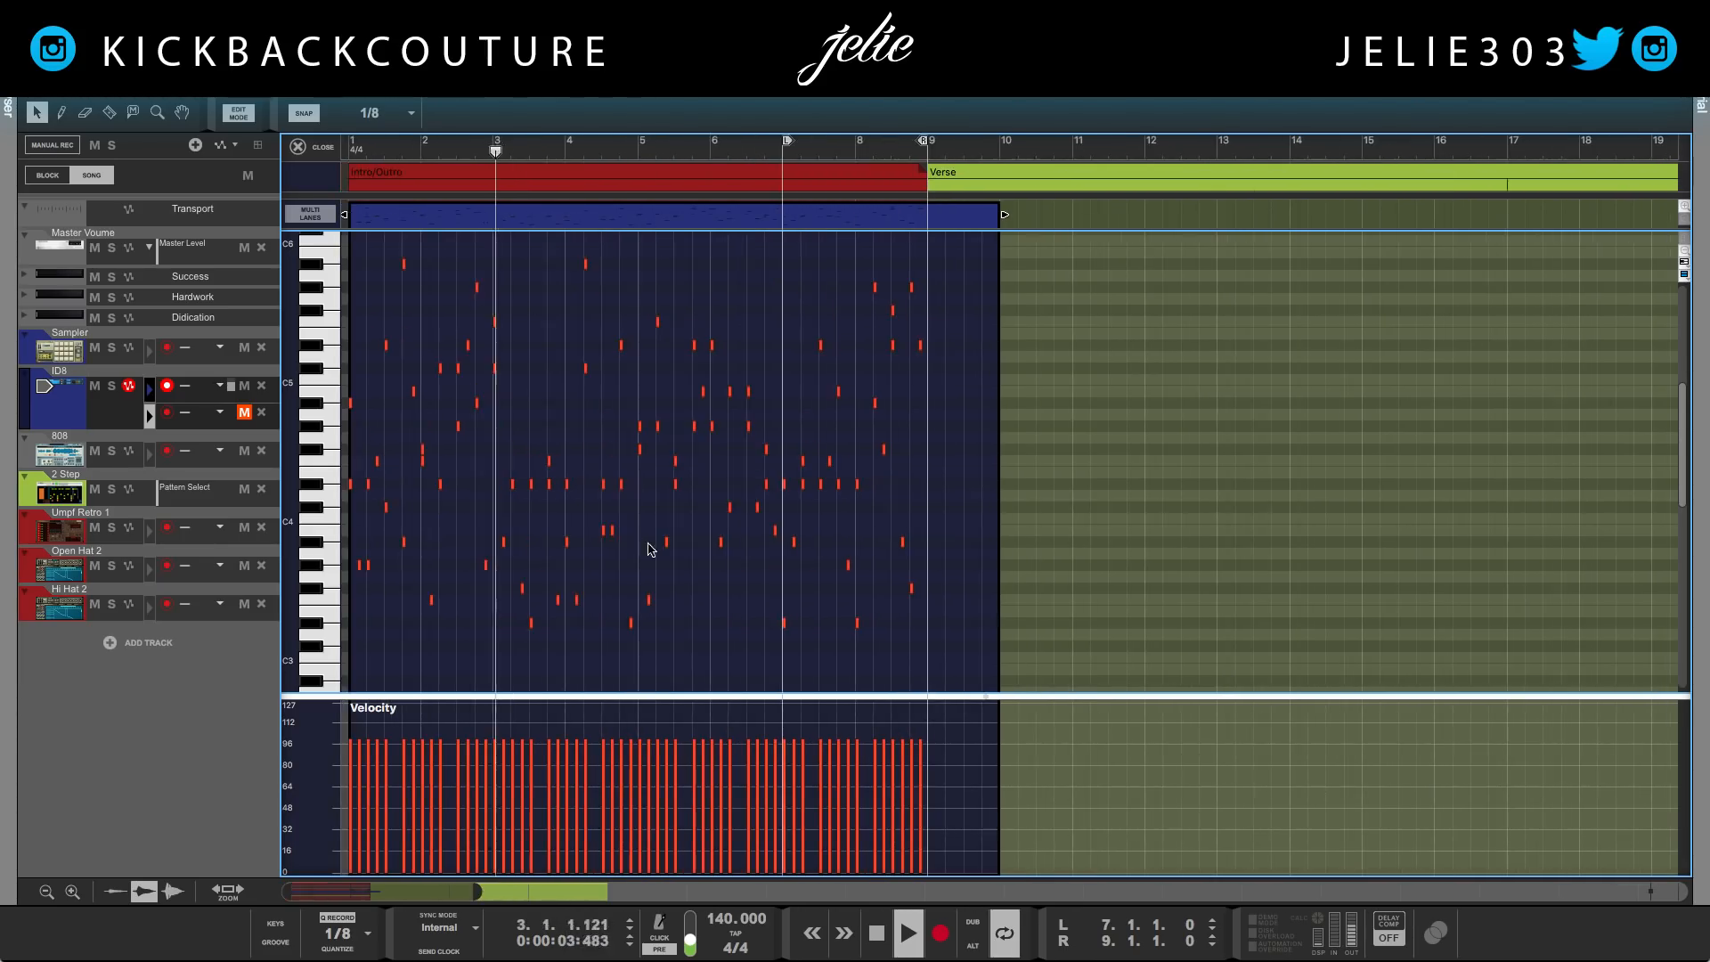
# Set the loop locators to bar 3 and bar 5 and audition that section
pyautogui.keyDown('ctrl'); pyautogui.click(495, 146); pyautogui.keyUp('ctrl')
pyautogui.click(513, 151)
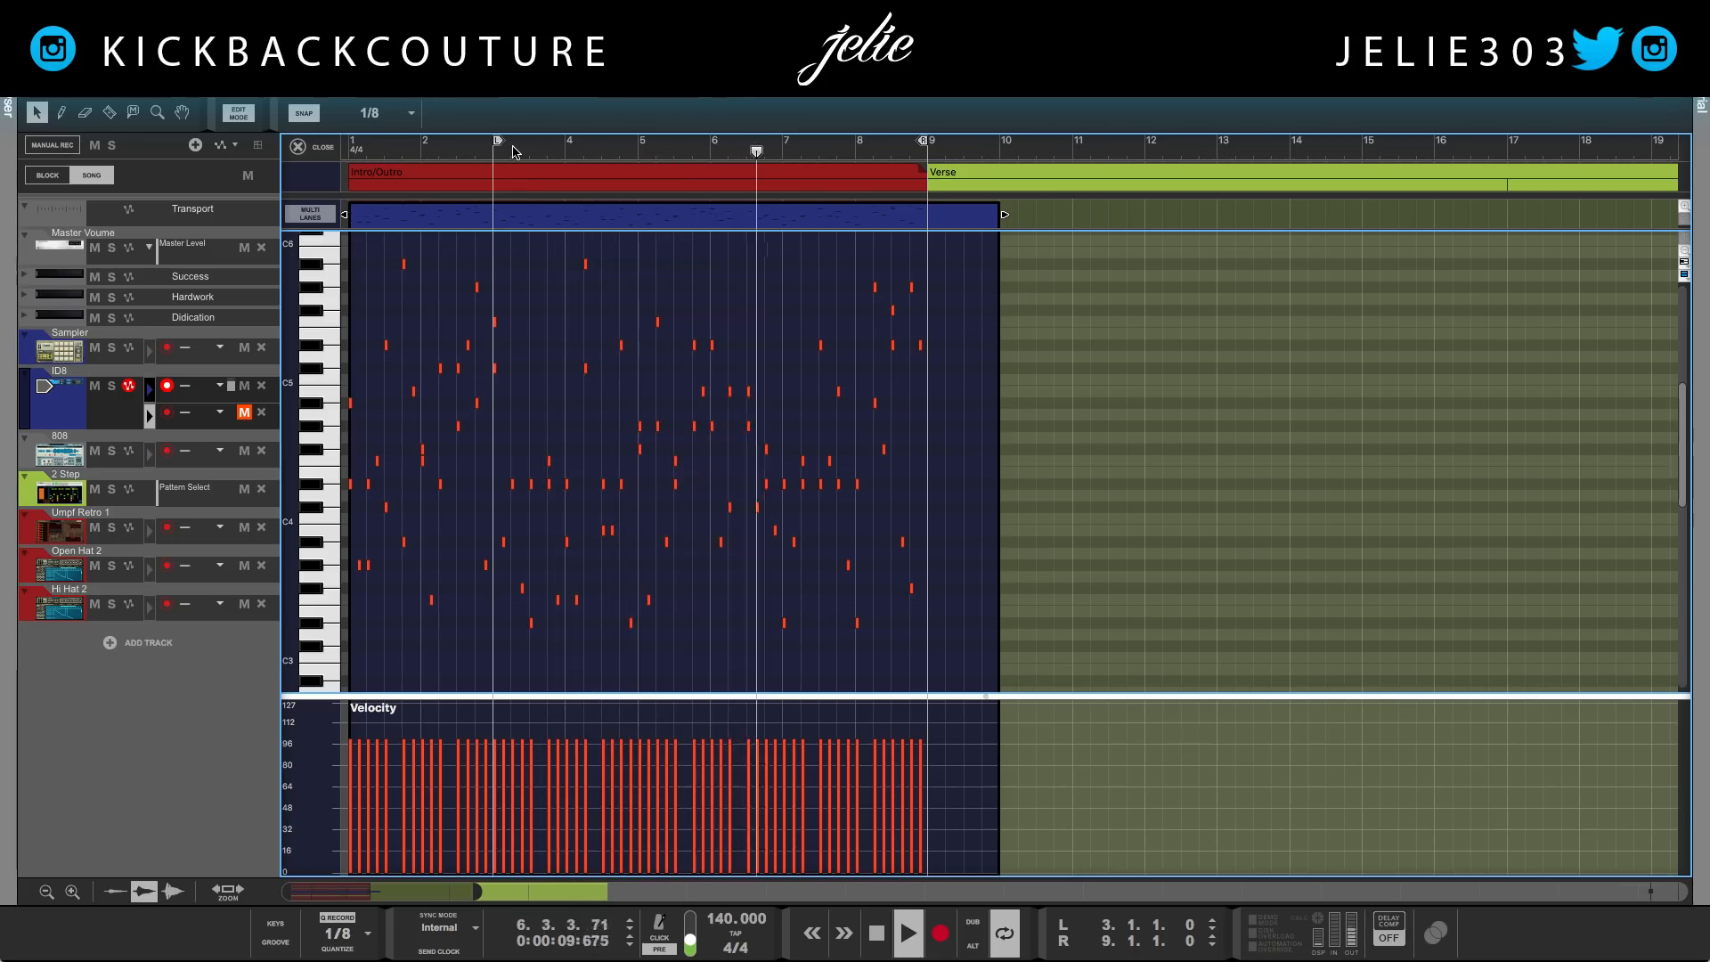
pyautogui.press('space')
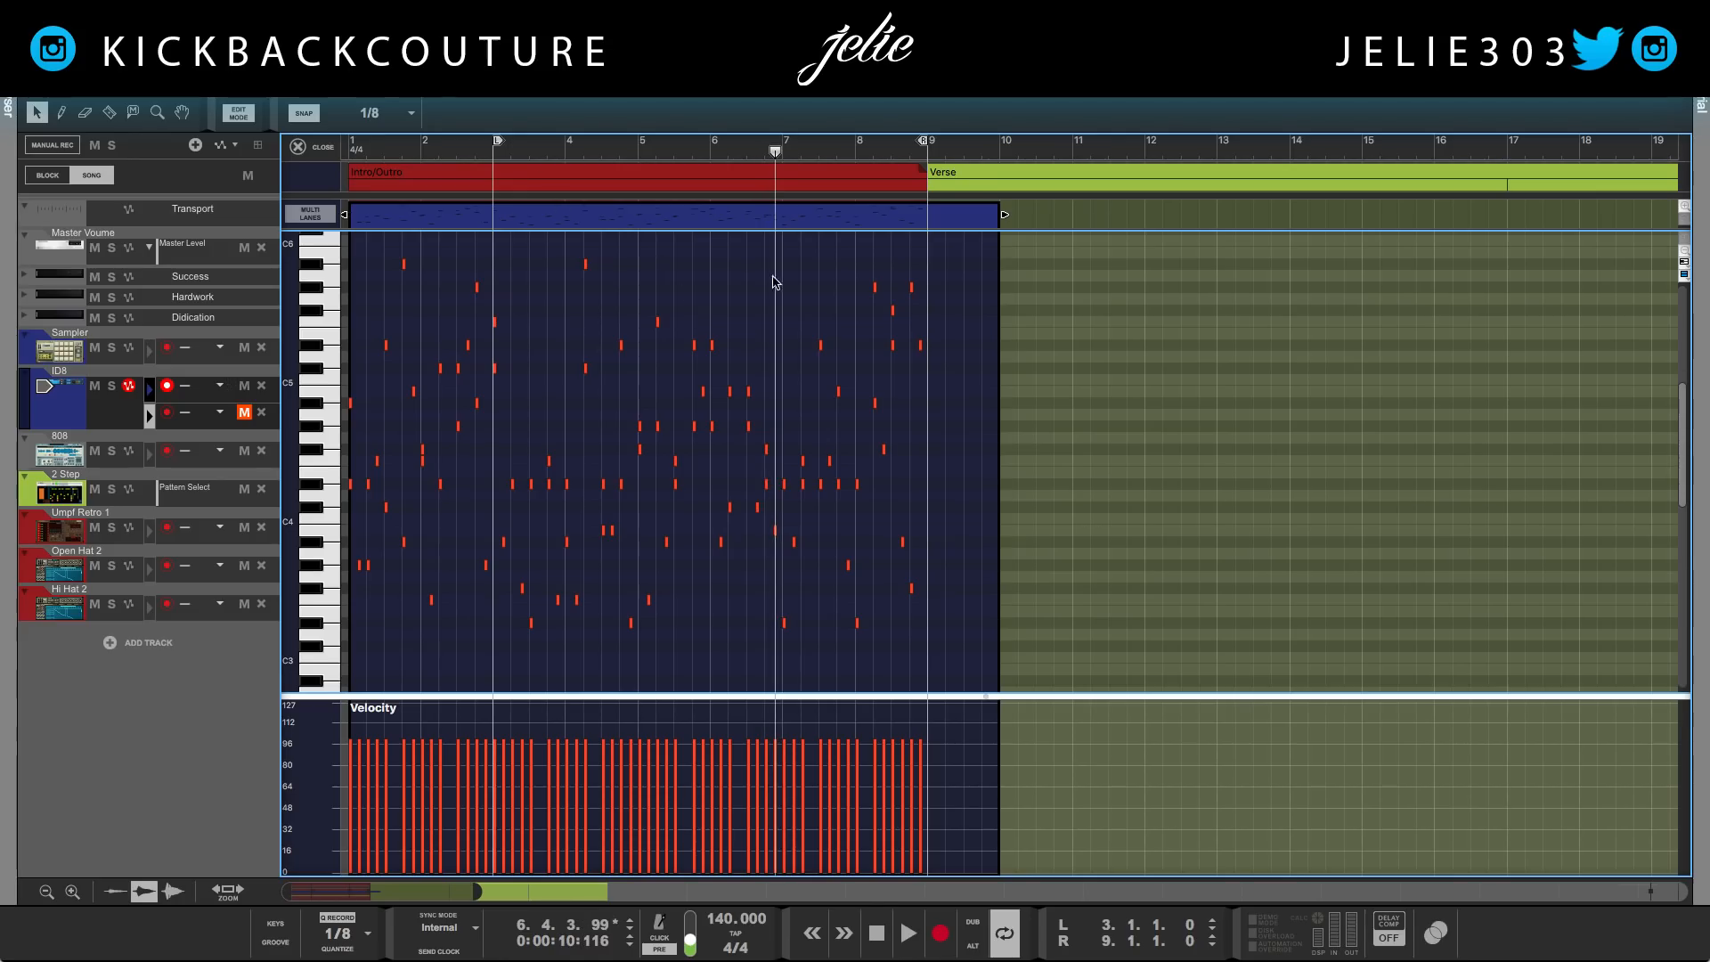
pyautogui.keyDown('super'); pyautogui.click(638, 144); pyautogui.keyUp('super')
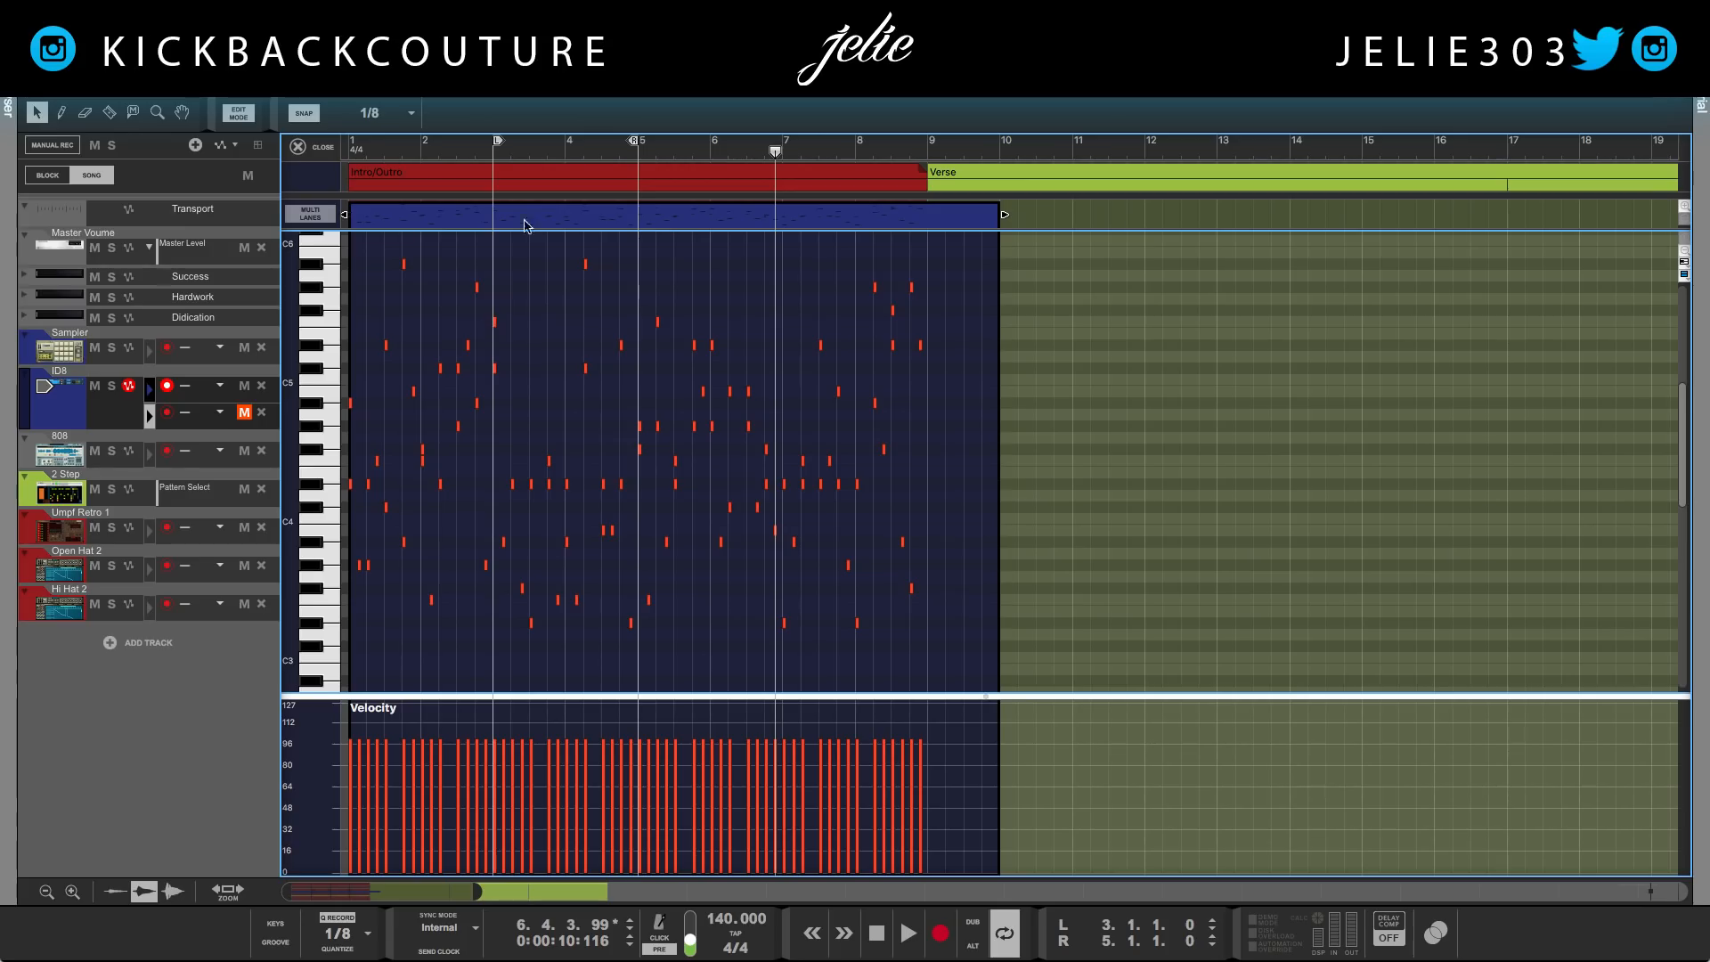
pyautogui.press('space')
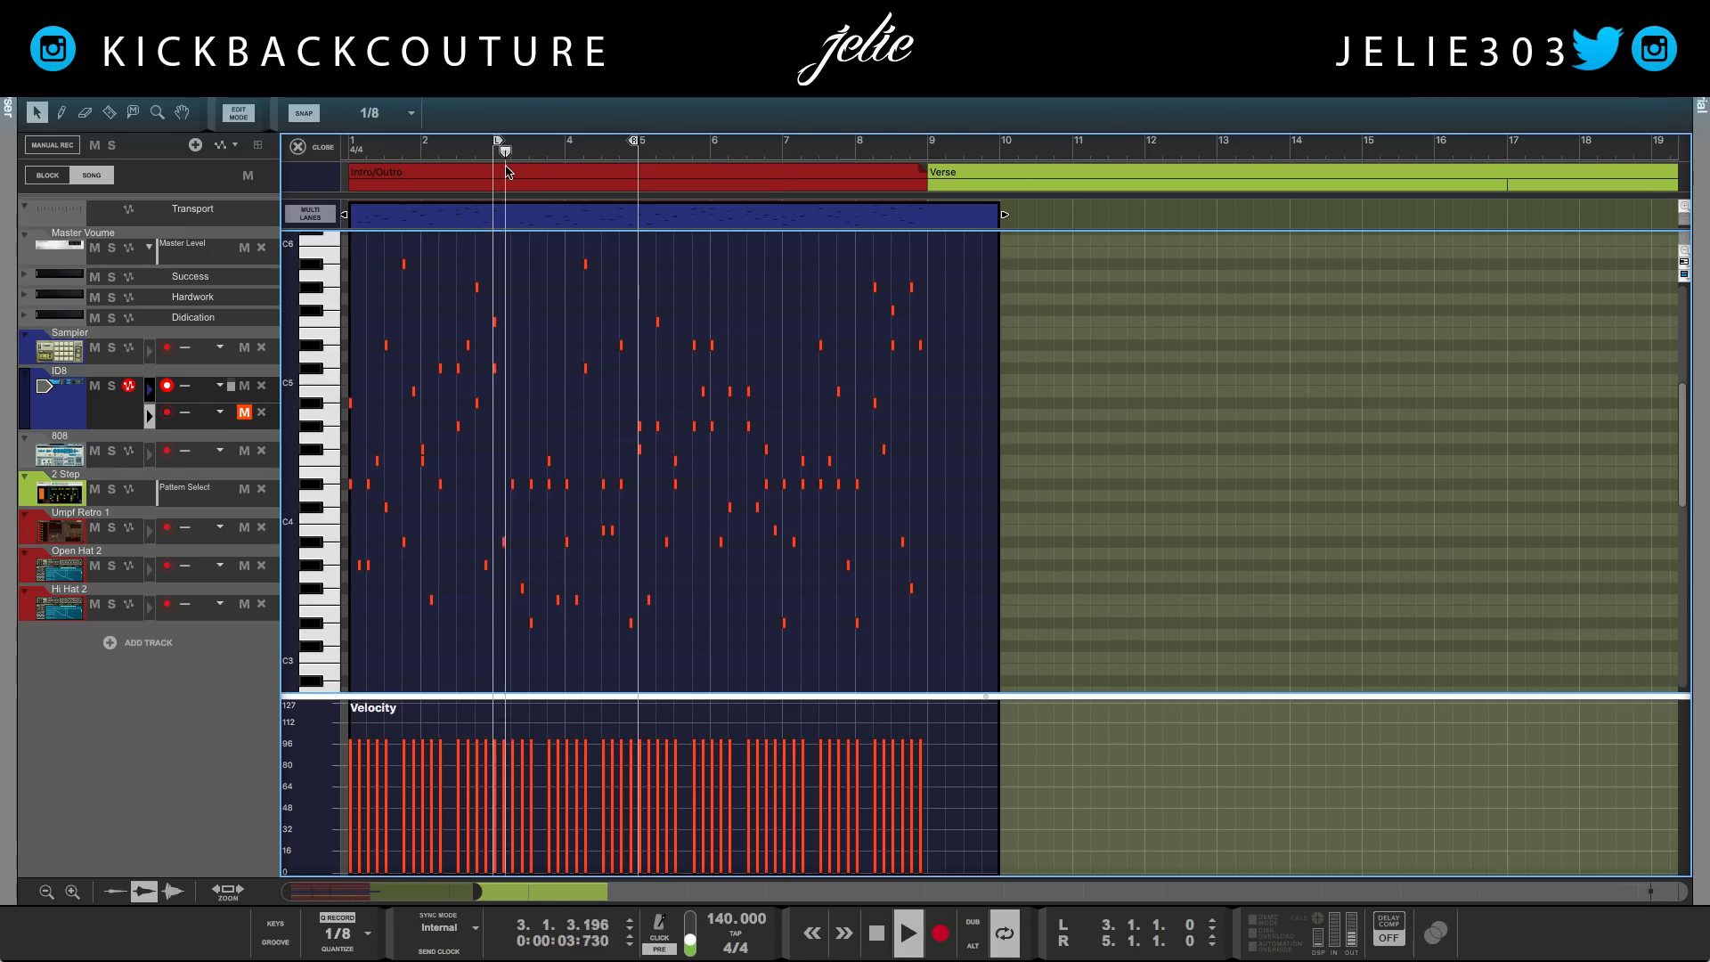
pyautogui.press('space')
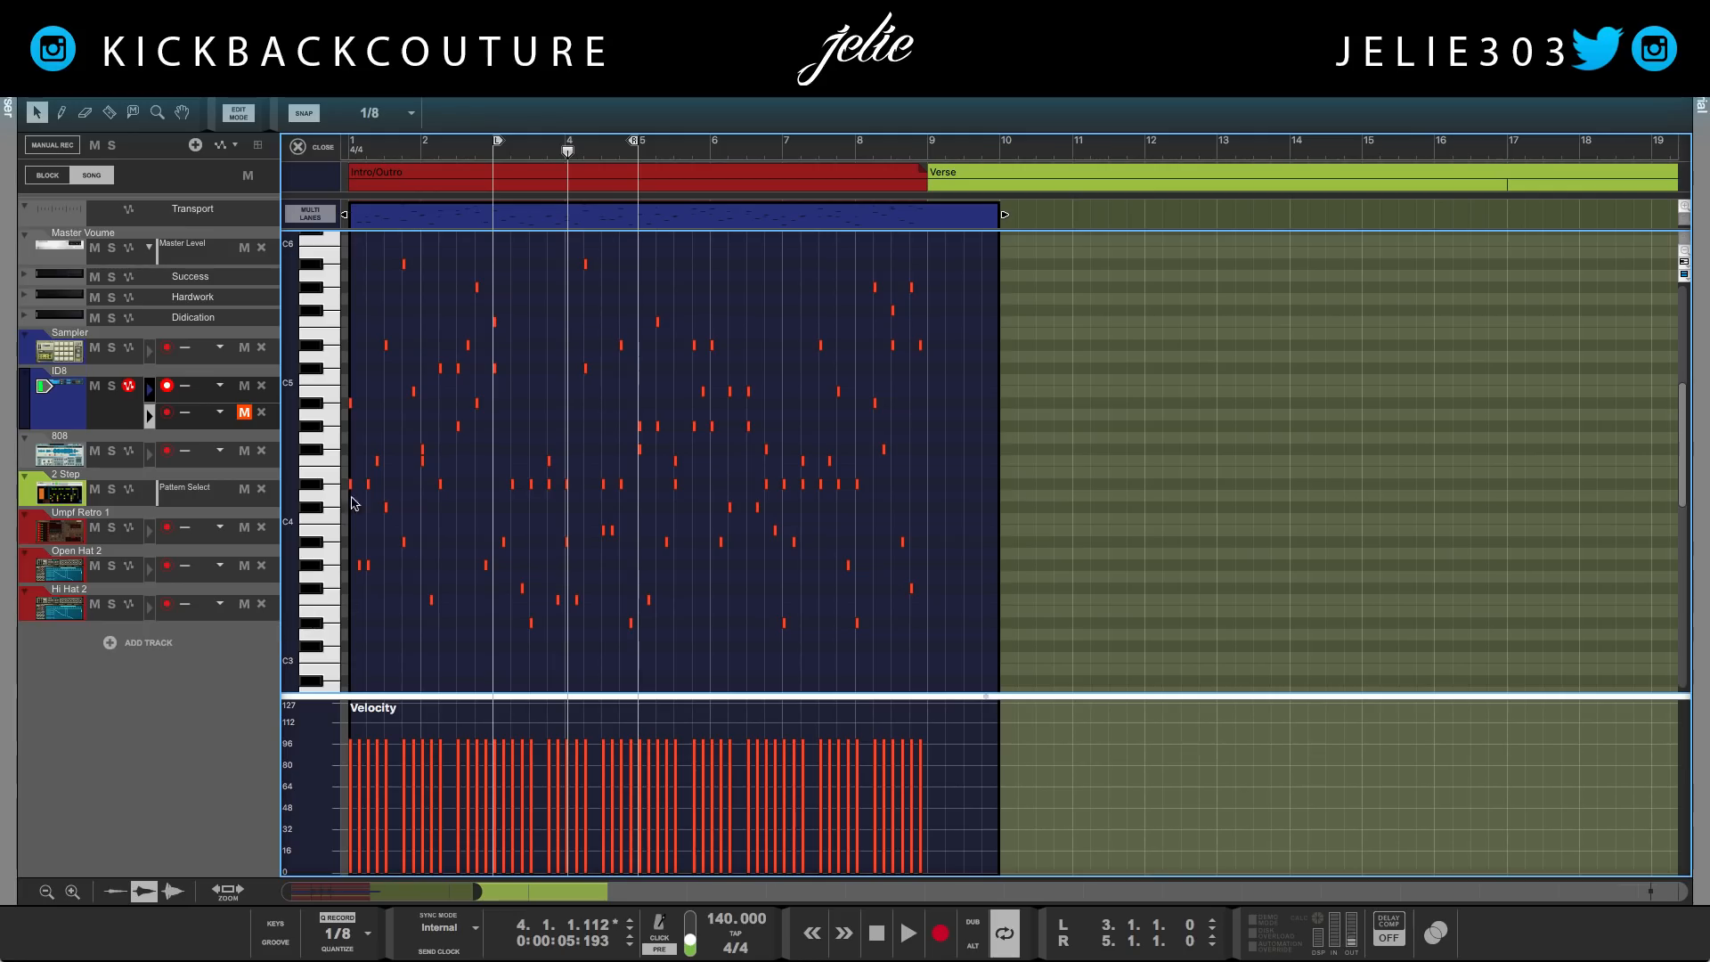
# Select the five opening notes of bar 3 and set their position to bar 10
pyautogui.moveTo(490, 358); pyautogui.dragTo(496, 583)
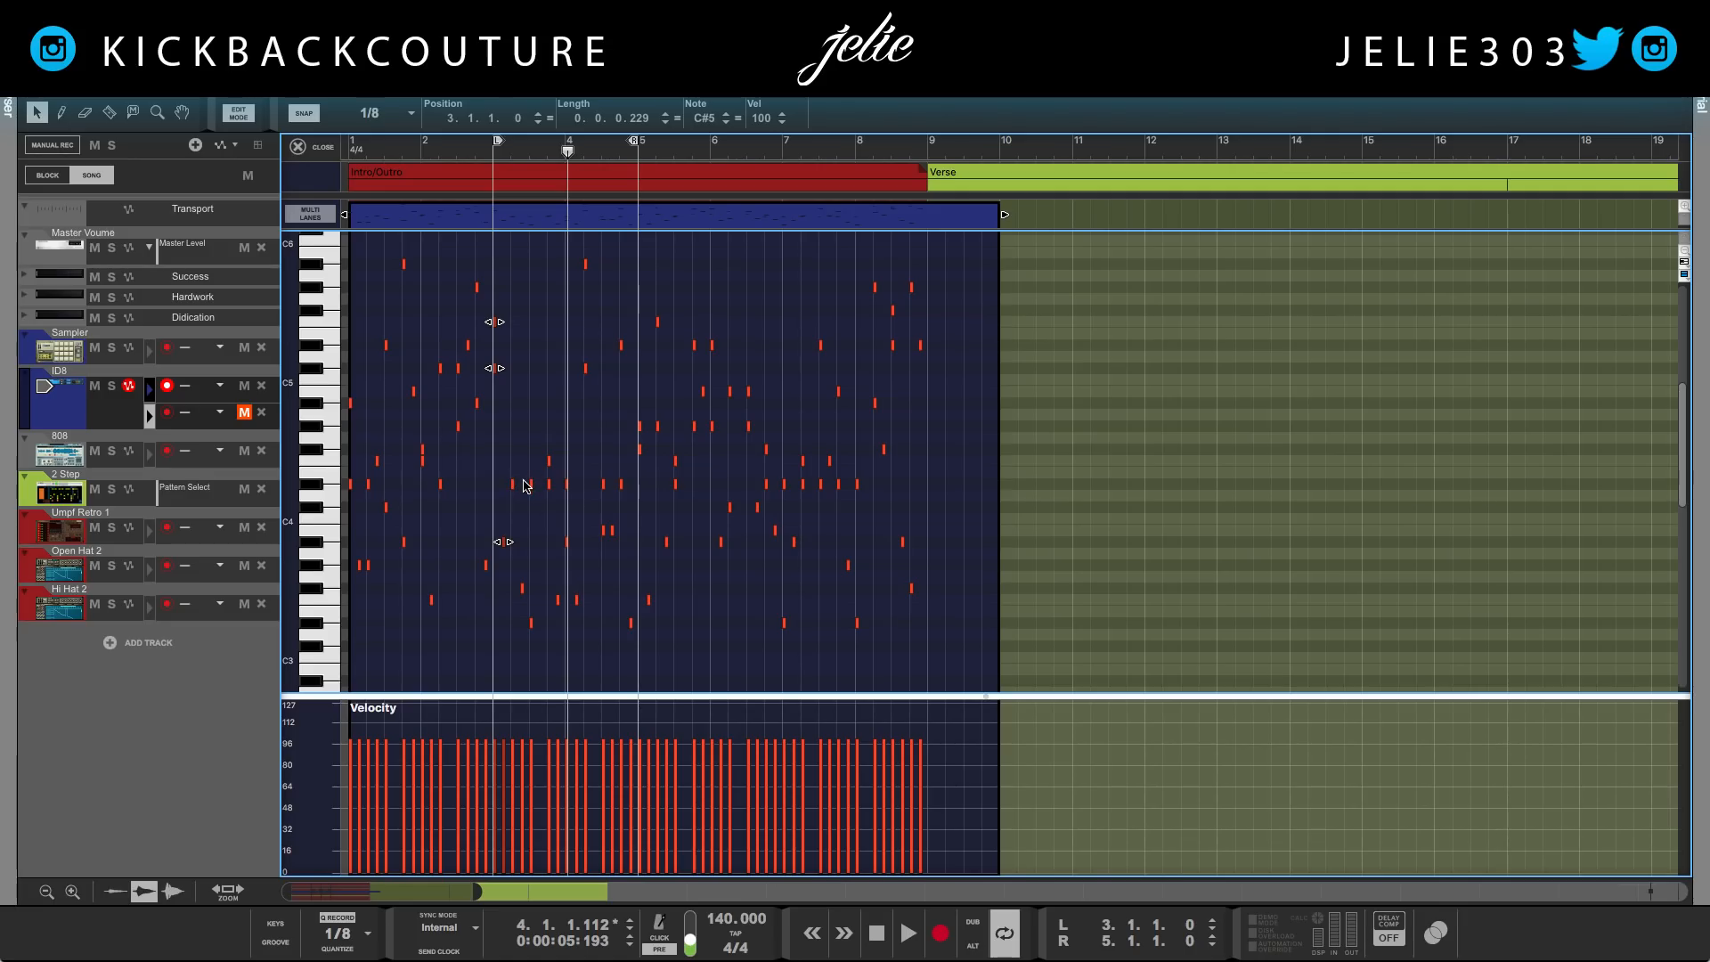
pyautogui.click(519, 311)
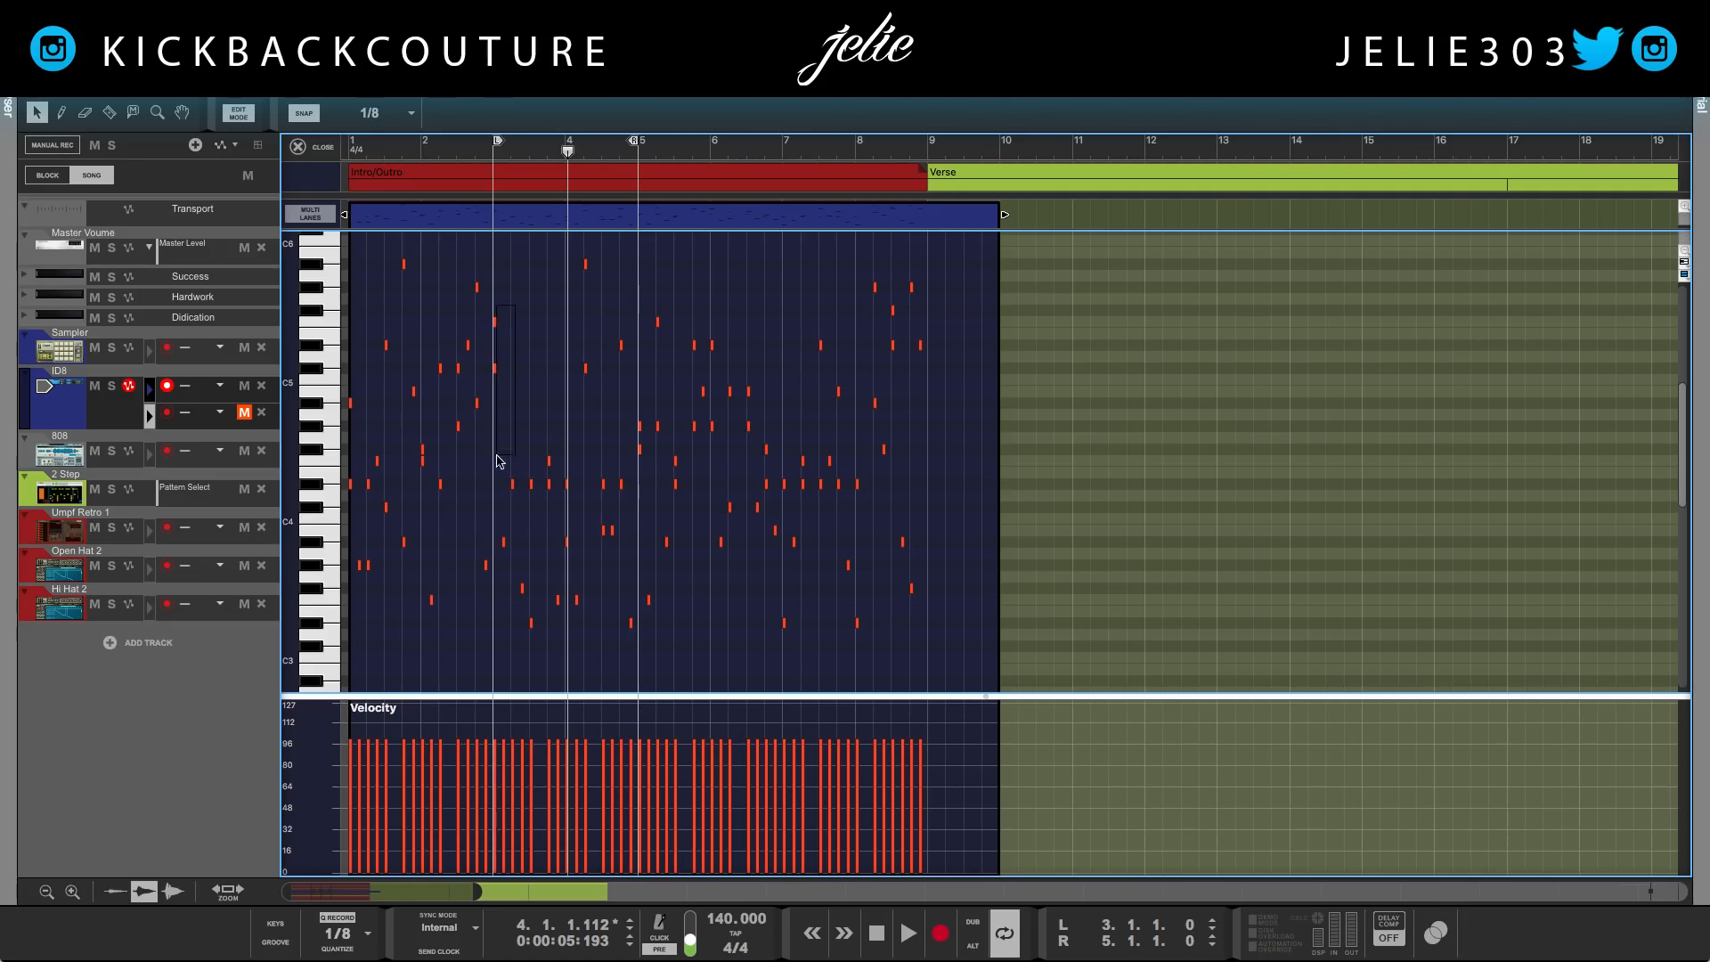
pyautogui.moveTo(524, 605); pyautogui.dragTo(495, 308)
pyautogui.click(448, 118)
pyautogui.write('10')
pyautogui.press('Return')
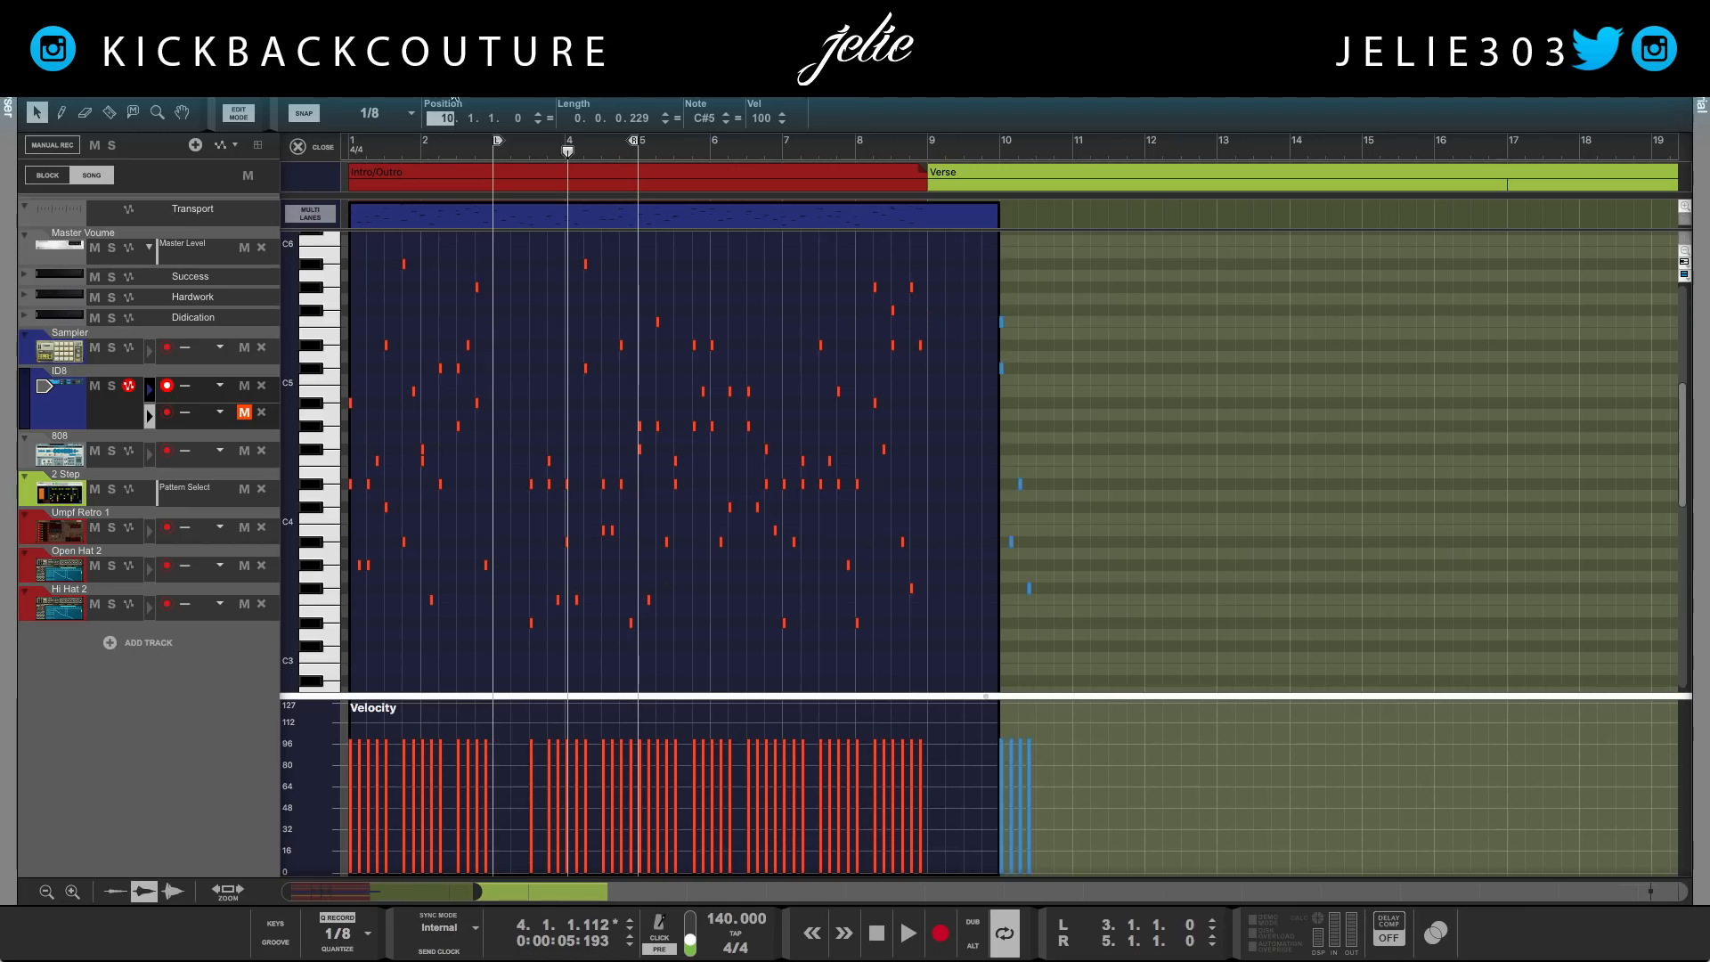
# Select the notes between bar 3 beat 3 and bar 5 and set their position to 3.1.1.0
pyautogui.moveTo(630, 237); pyautogui.dragTo(503, 666)
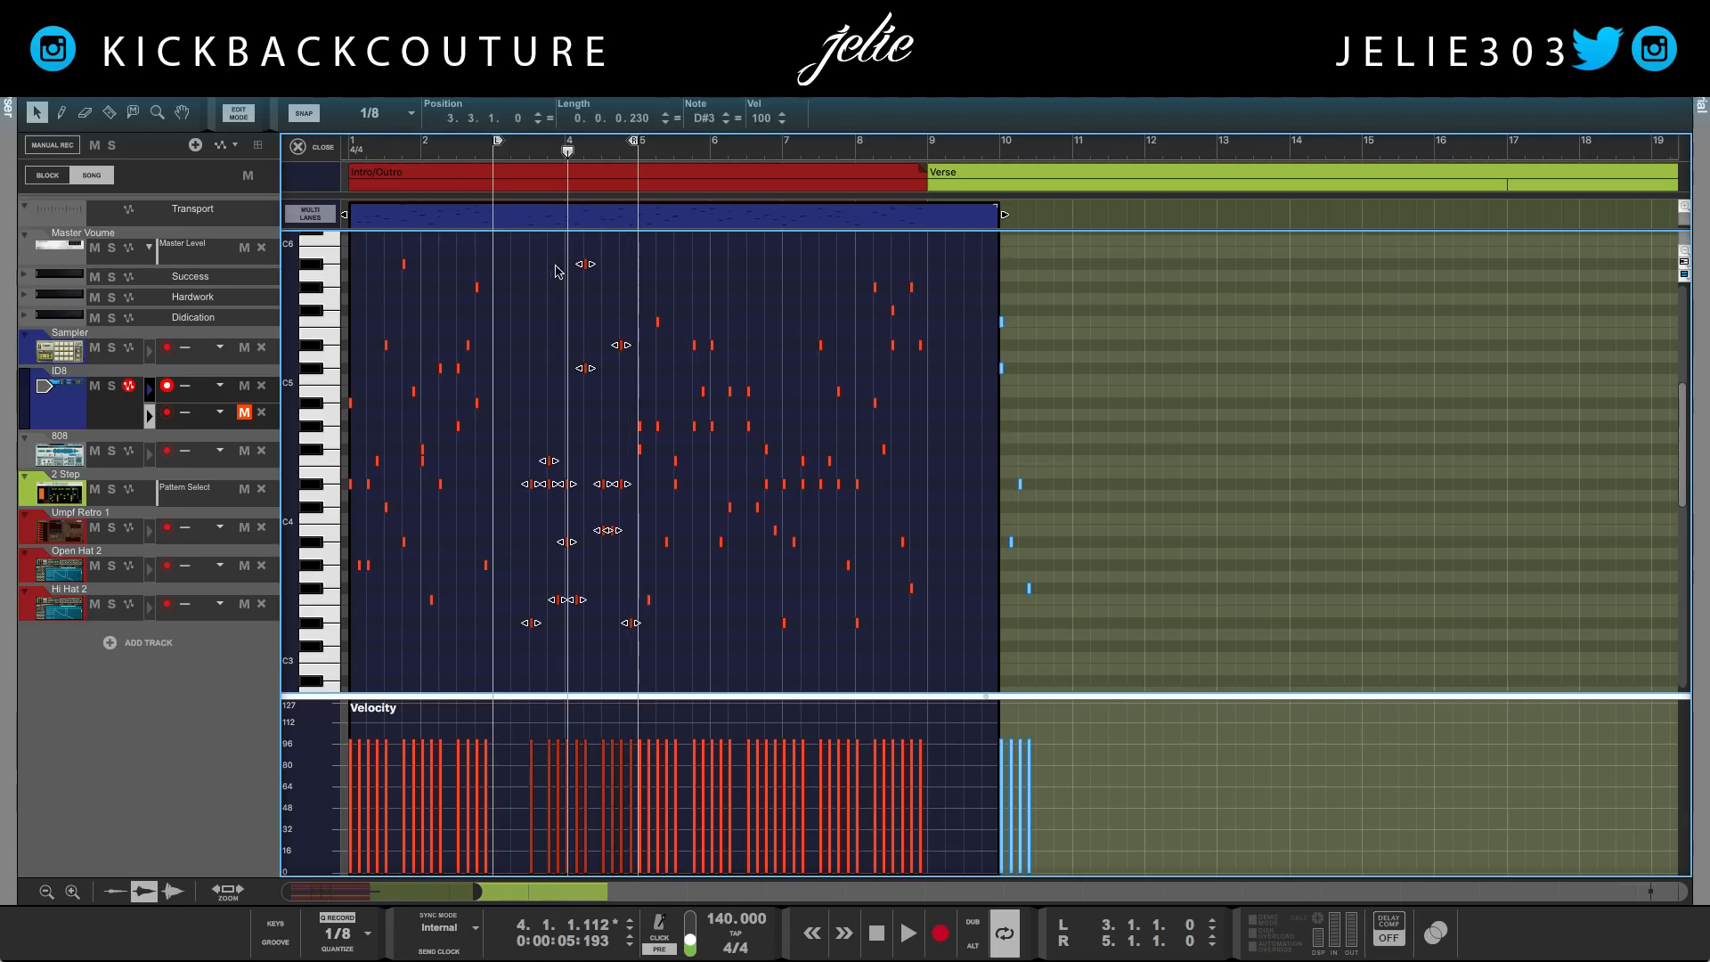
pyautogui.moveTo(448, 118); pyautogui.dragTo(478, 170)
pyautogui.click(469, 120)
# Select the five notes at bar 10, set their position to 4.3.1.0 and audition the loop
pyautogui.moveTo(1071, 313); pyautogui.dragTo(972, 623)
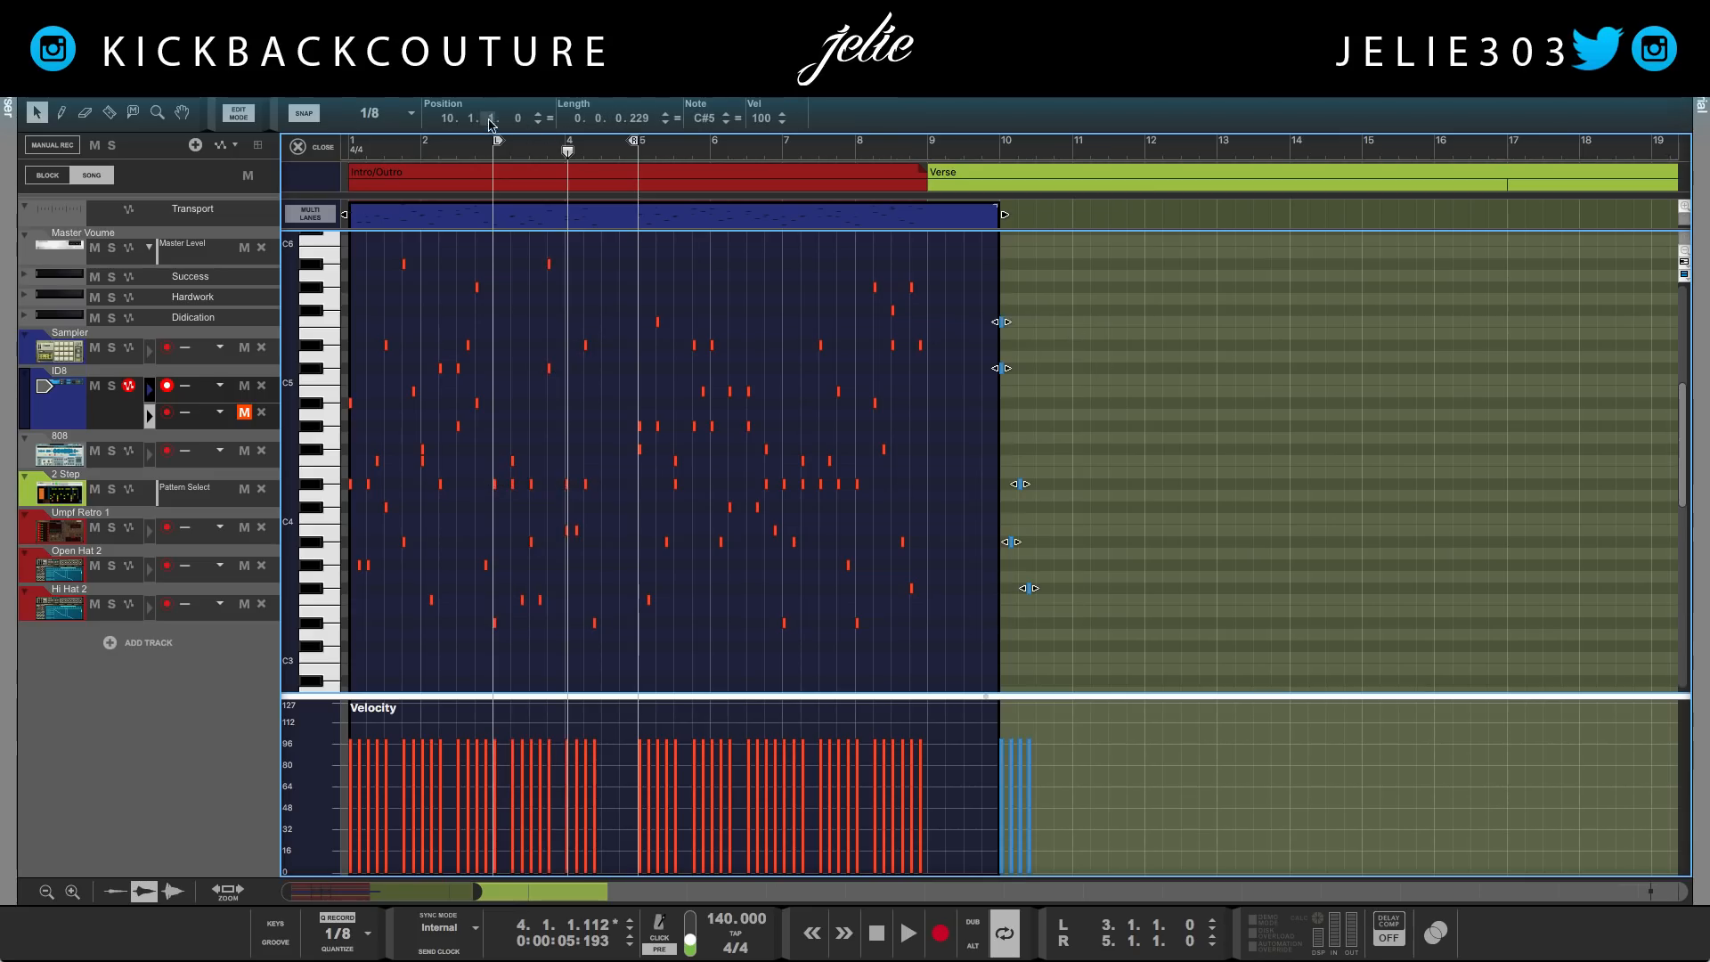
pyautogui.moveTo(473, 120); pyautogui.dragTo(489, 592)
pyautogui.press('space')
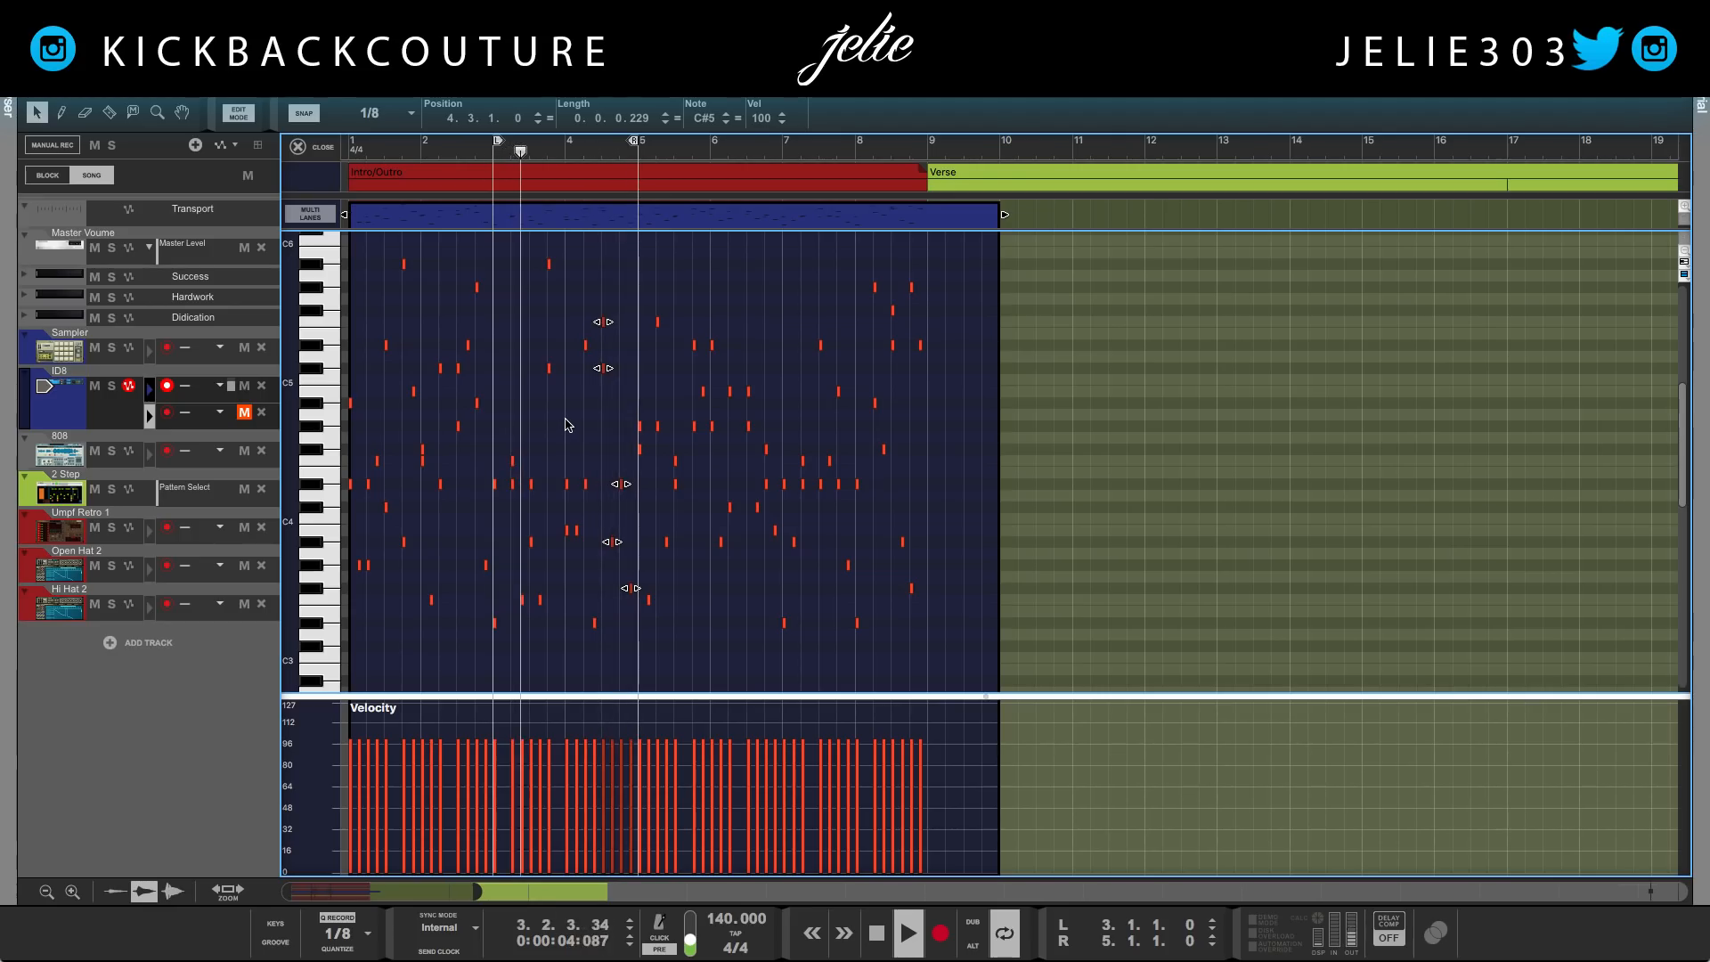
pyautogui.press('space')
# Delete all notes before bar 3 and all notes between bars 5 and 7
pyautogui.click(499, 331)
pyautogui.moveTo(487, 260); pyautogui.dragTo(248, 632)
pyautogui.press('Delete')
pyautogui.moveTo(777, 252); pyautogui.dragTo(640, 684)
pyautogui.press('Delete')
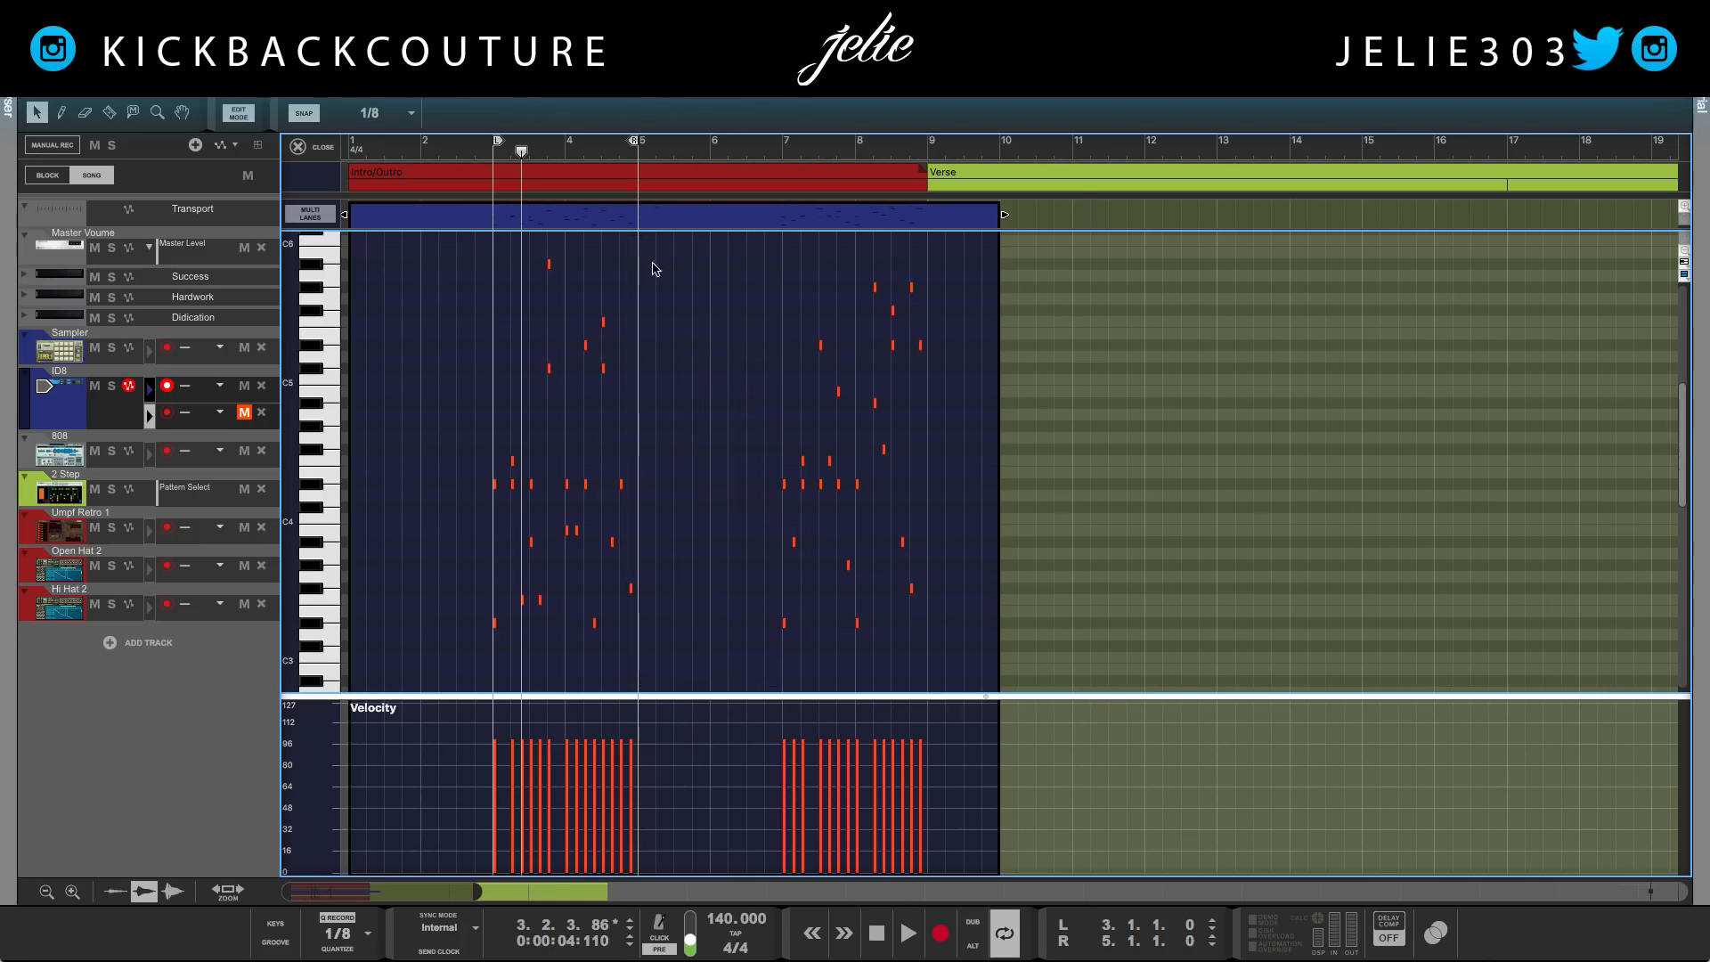
# Select the notes from bar 7 to bar 9 and set their position to bar 1
pyautogui.moveTo(859, 478); pyautogui.dragTo(740, 684)
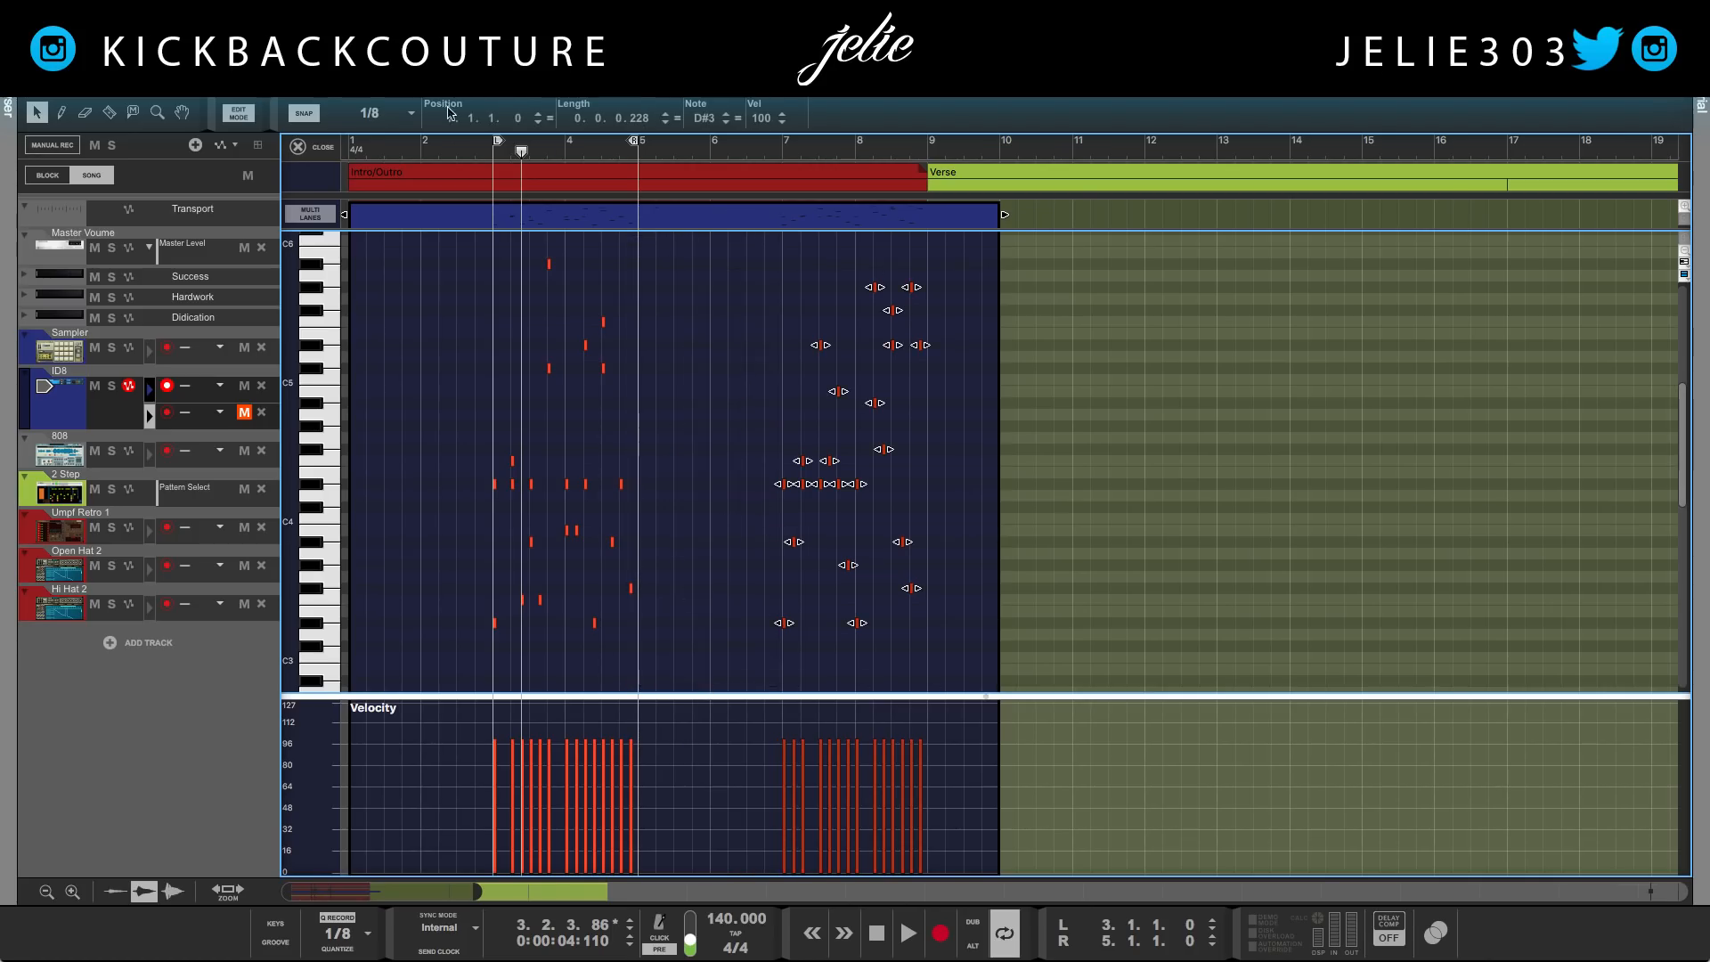
pyautogui.write('1')
pyautogui.press('Return')
# Select the notes between bars 3 and 5 and set their position to bar 7
pyautogui.moveTo(659, 259); pyautogui.dragTo(489, 676)
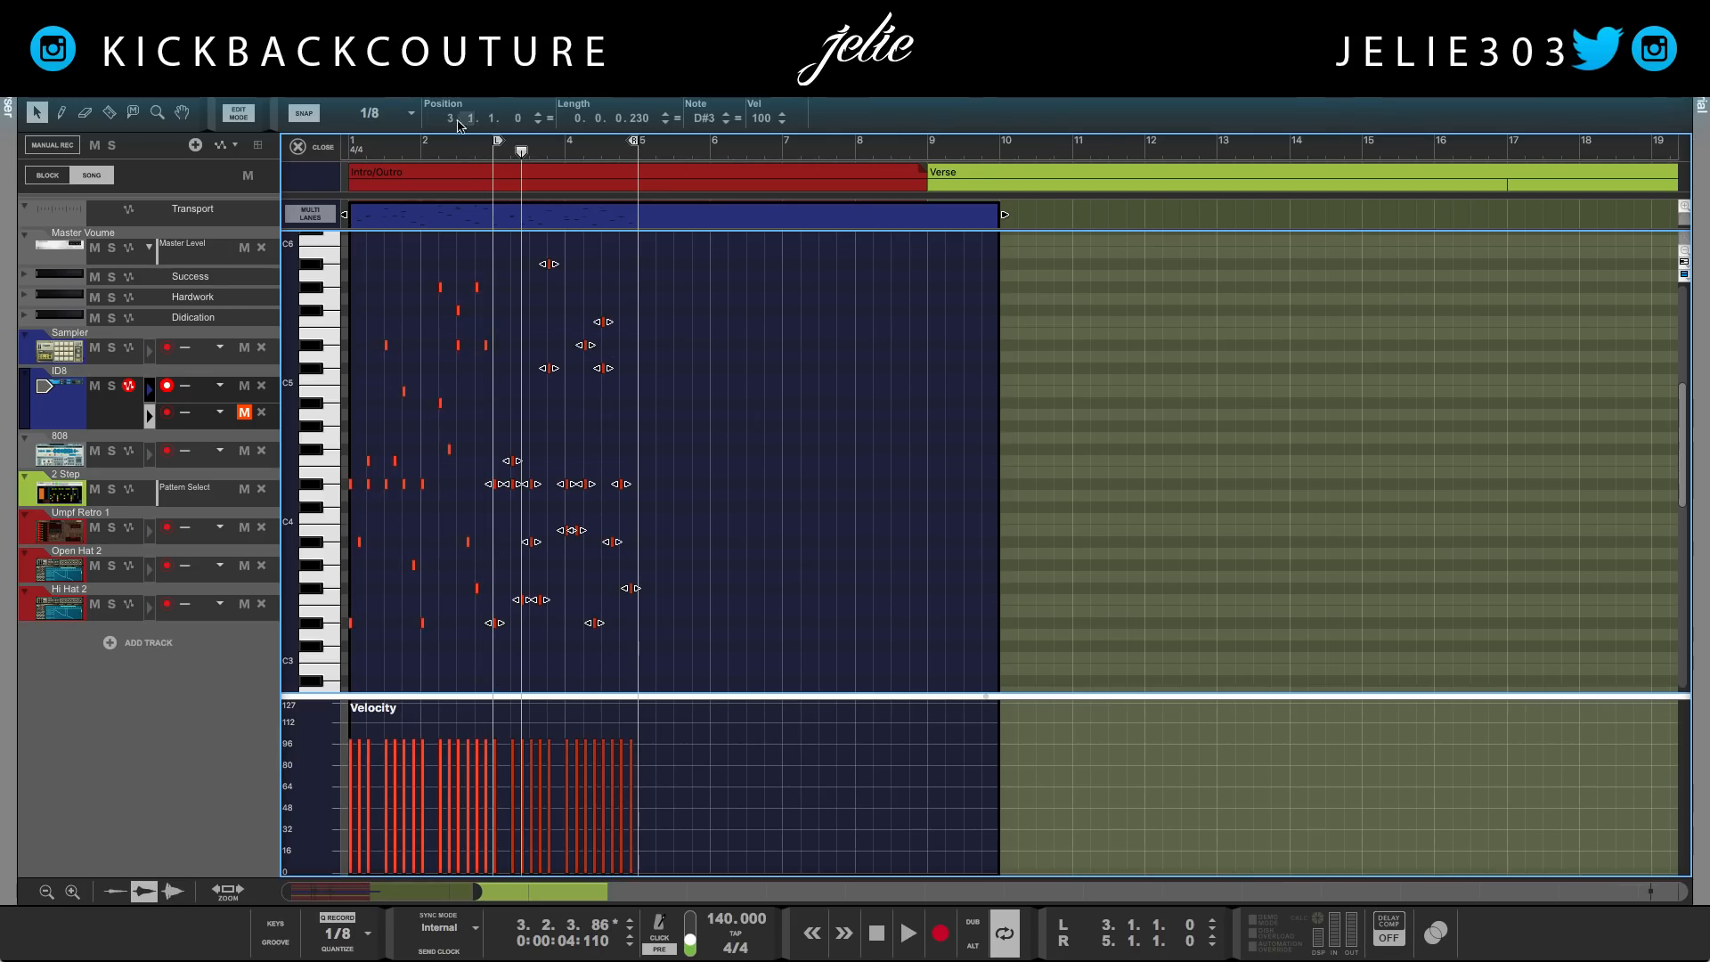
pyautogui.click(460, 125)
pyautogui.write('7')
pyautogui.press('Return')
# Duplicate the bar 1 to 3 notes twice to fill bars 3 to 7 and return to the song start
pyautogui.moveTo(580, 272); pyautogui.dragTo(258, 668)
pyautogui.hotkey('ctrl', 'd')
pyautogui.hotkey('ctrl', 'd')
pyautogui.press('Home')
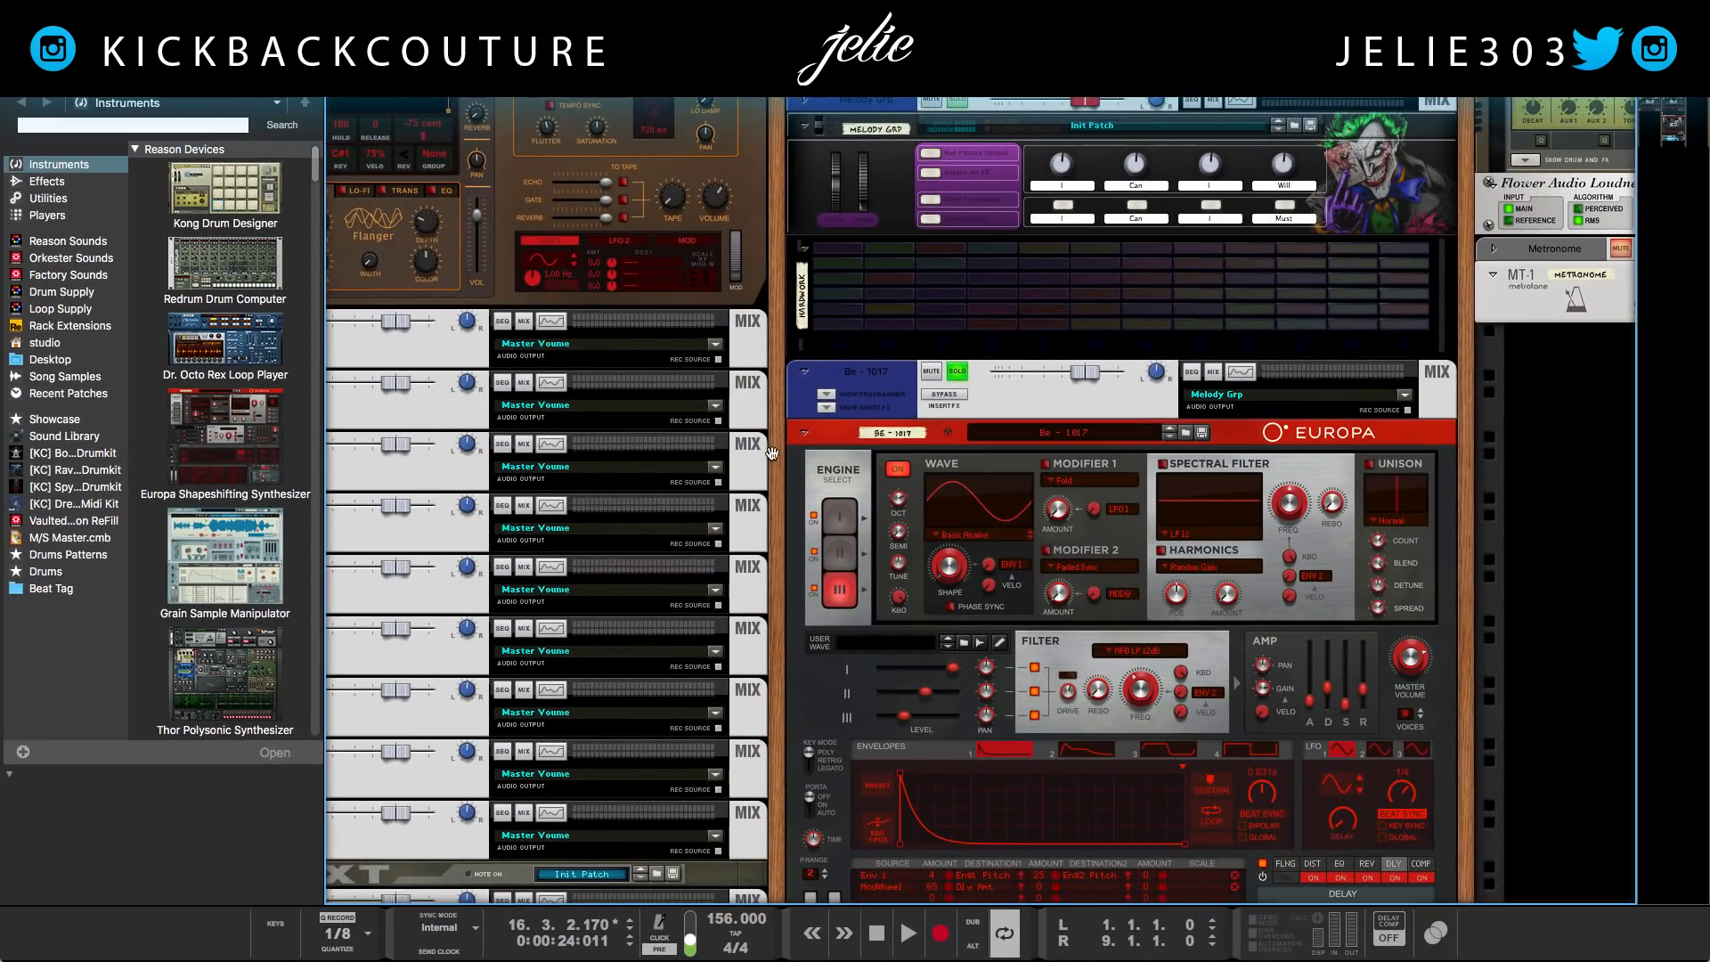
# Play the finished beat from bar 1 with the Be - 1017 Europa bell soloed
pyautogui.moveTo(771, 452); pyautogui.dragTo(564, 385)
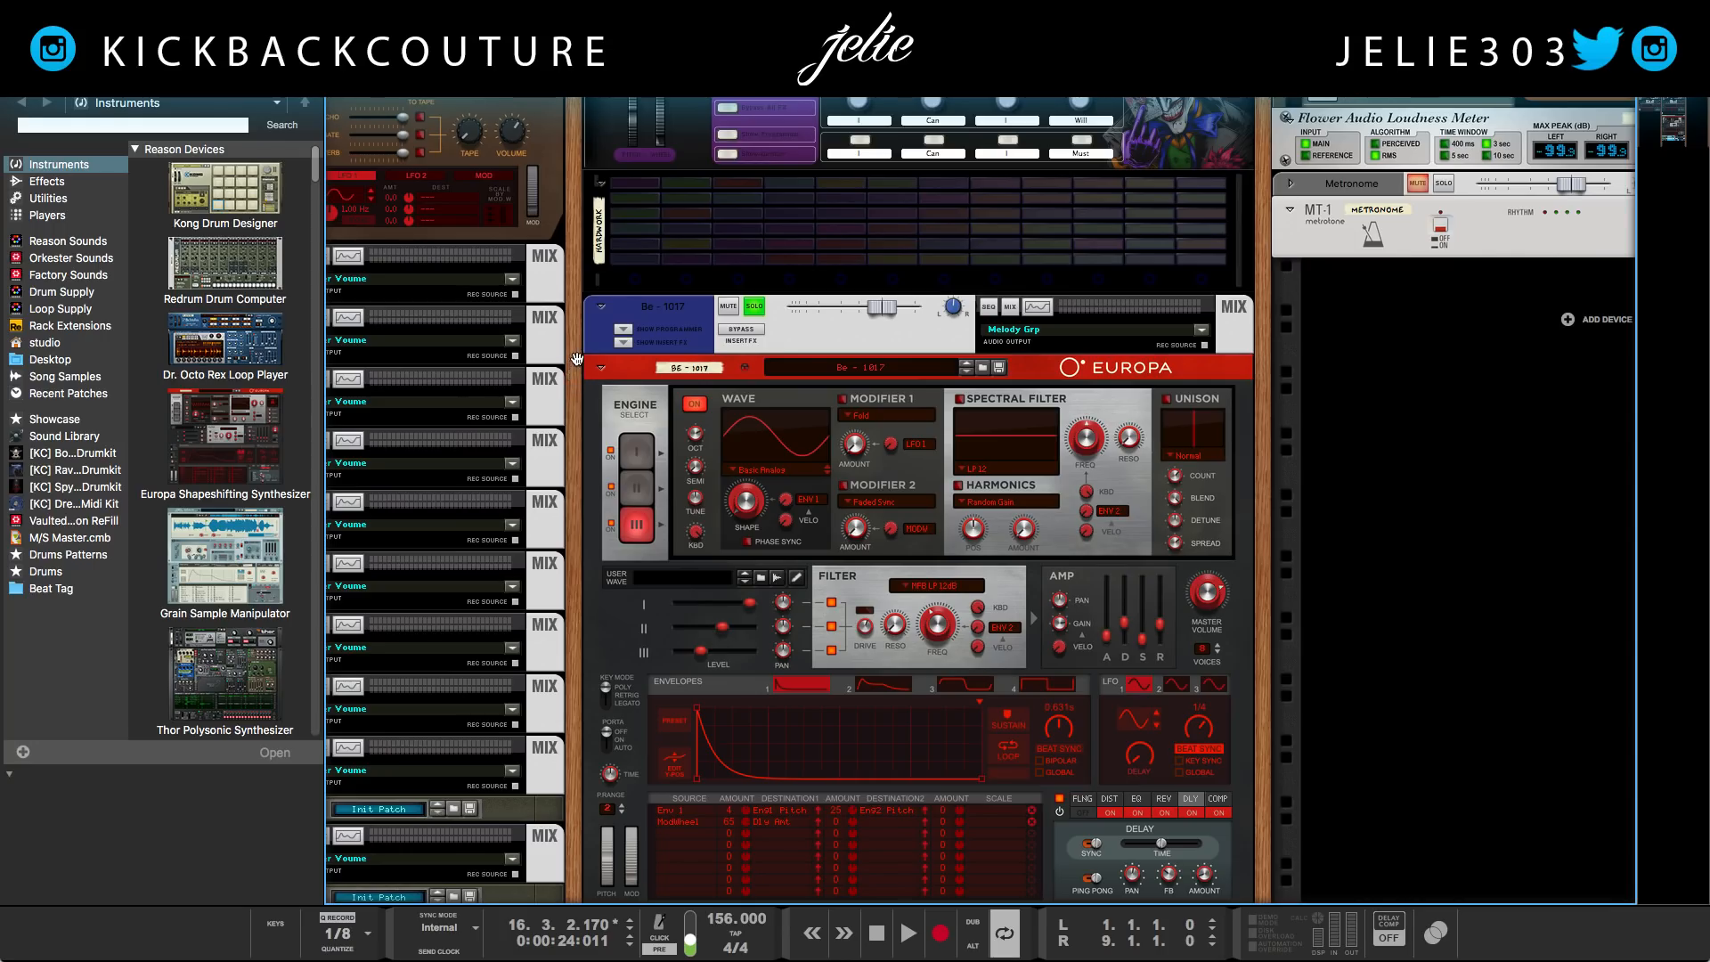
pyautogui.click(683, 332)
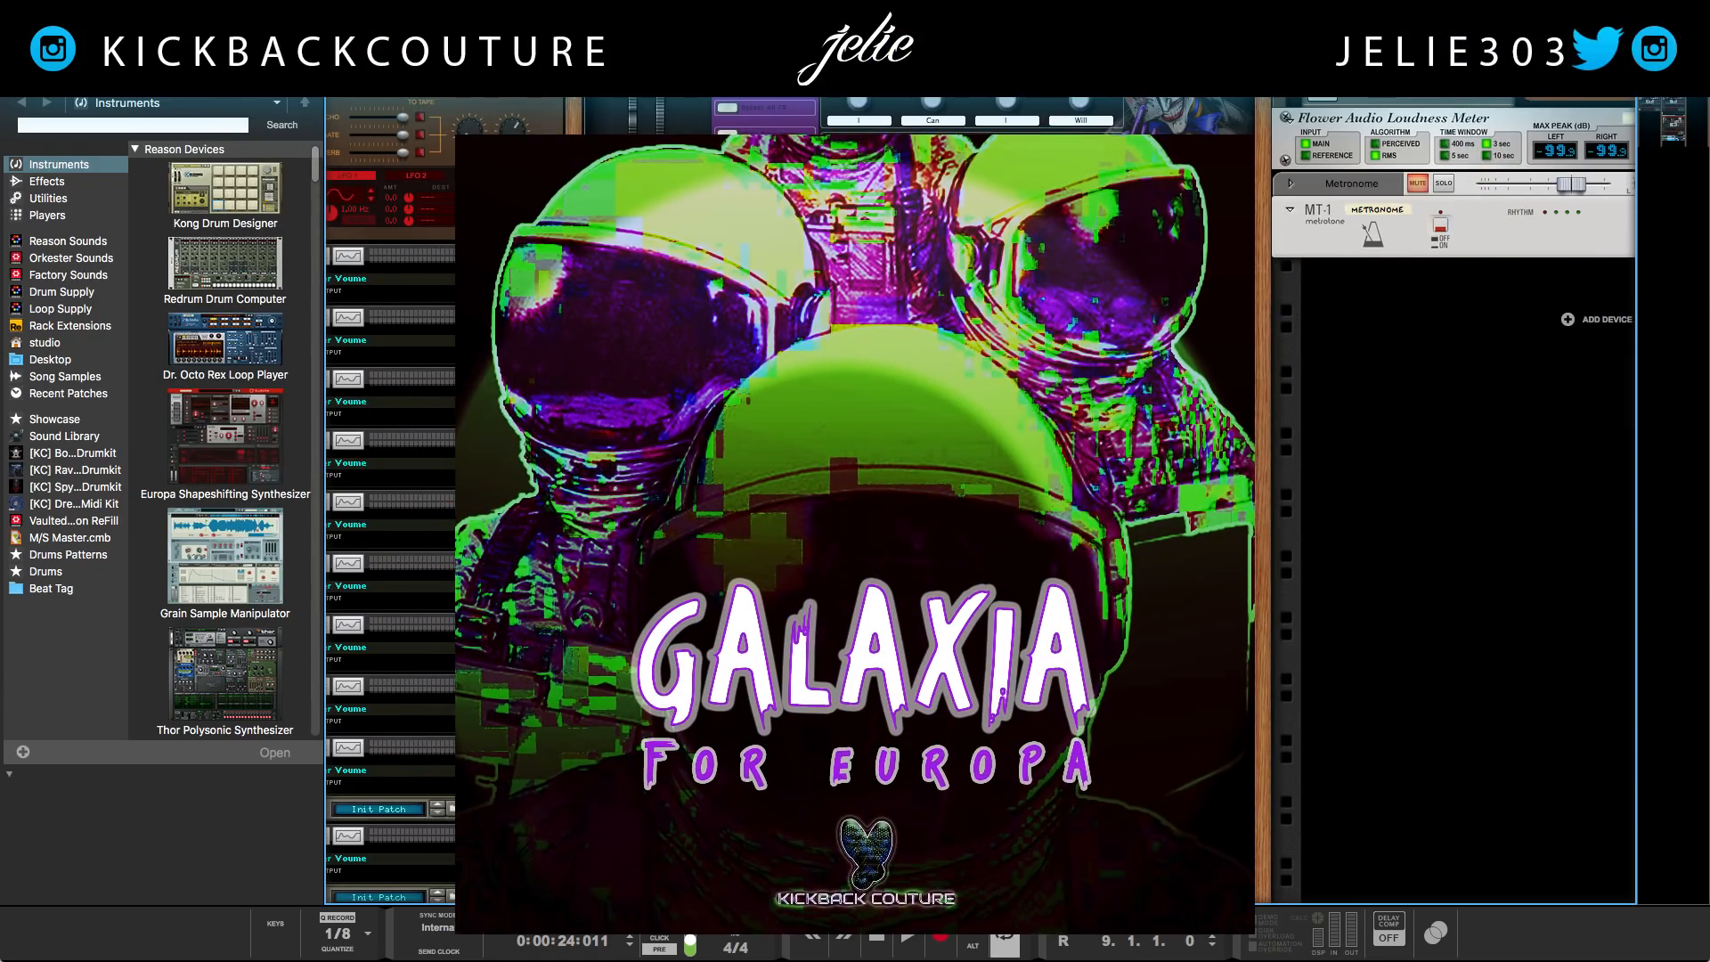
pyautogui.press('space')
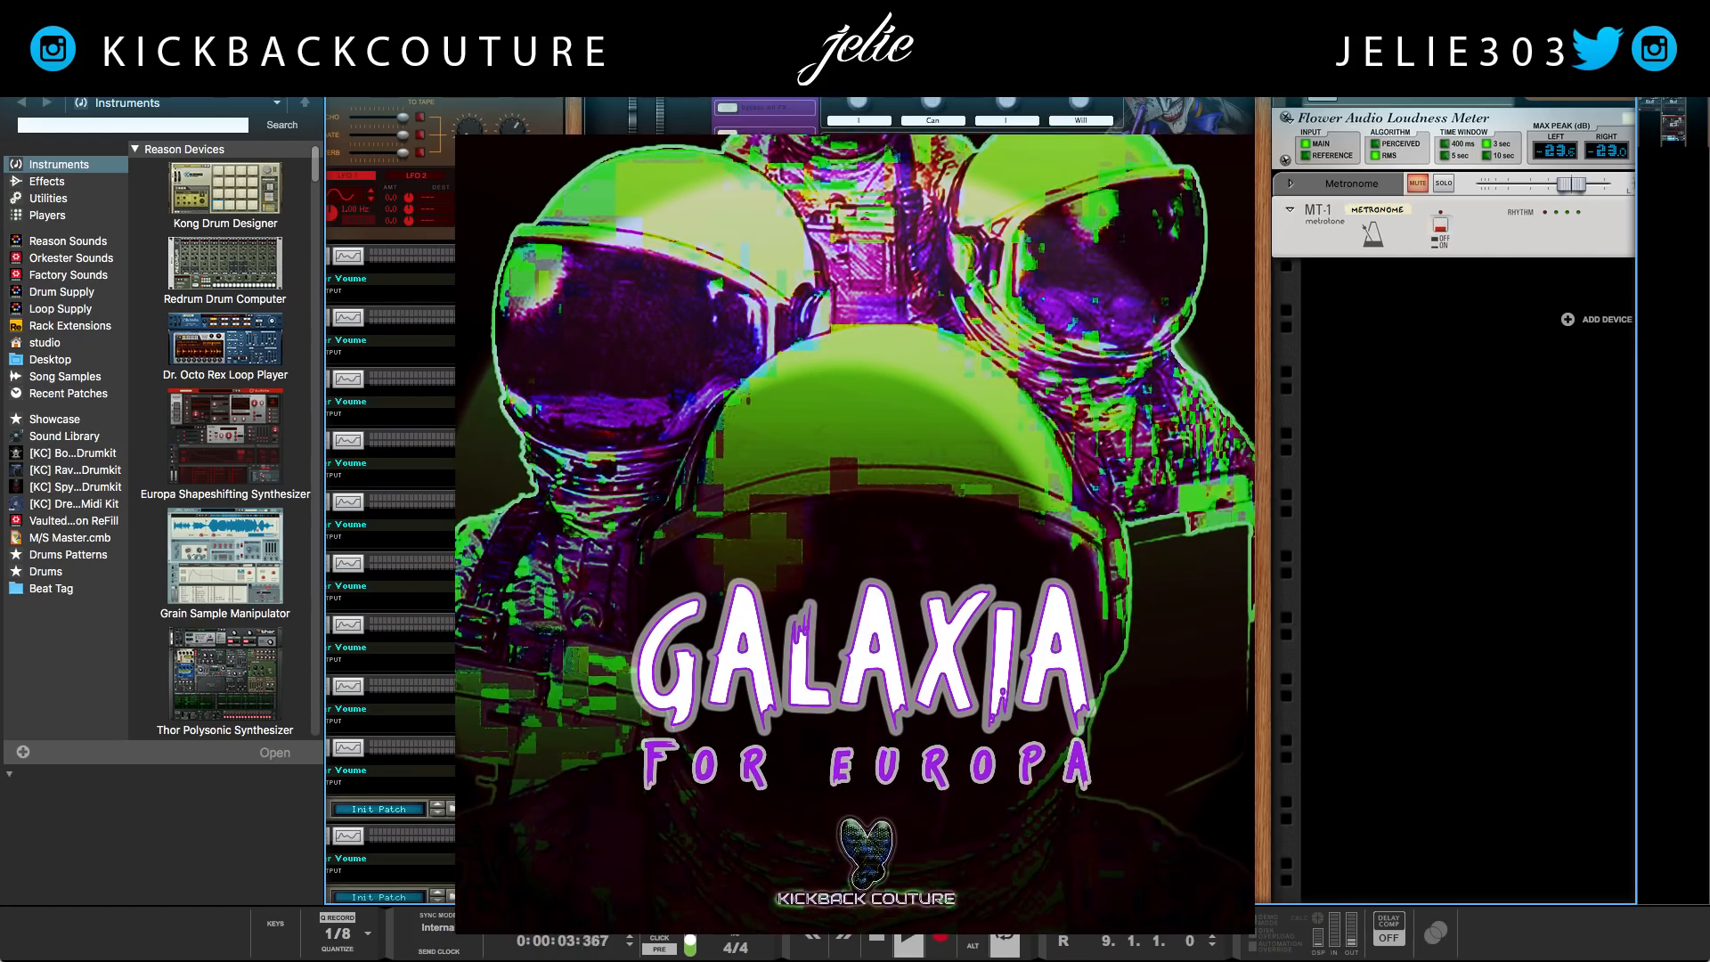
# Solo the Pl - Life Europa channel during playback
pyautogui.scroll(-6, 538, 524)
pyautogui.scroll(-8, 538, 523)
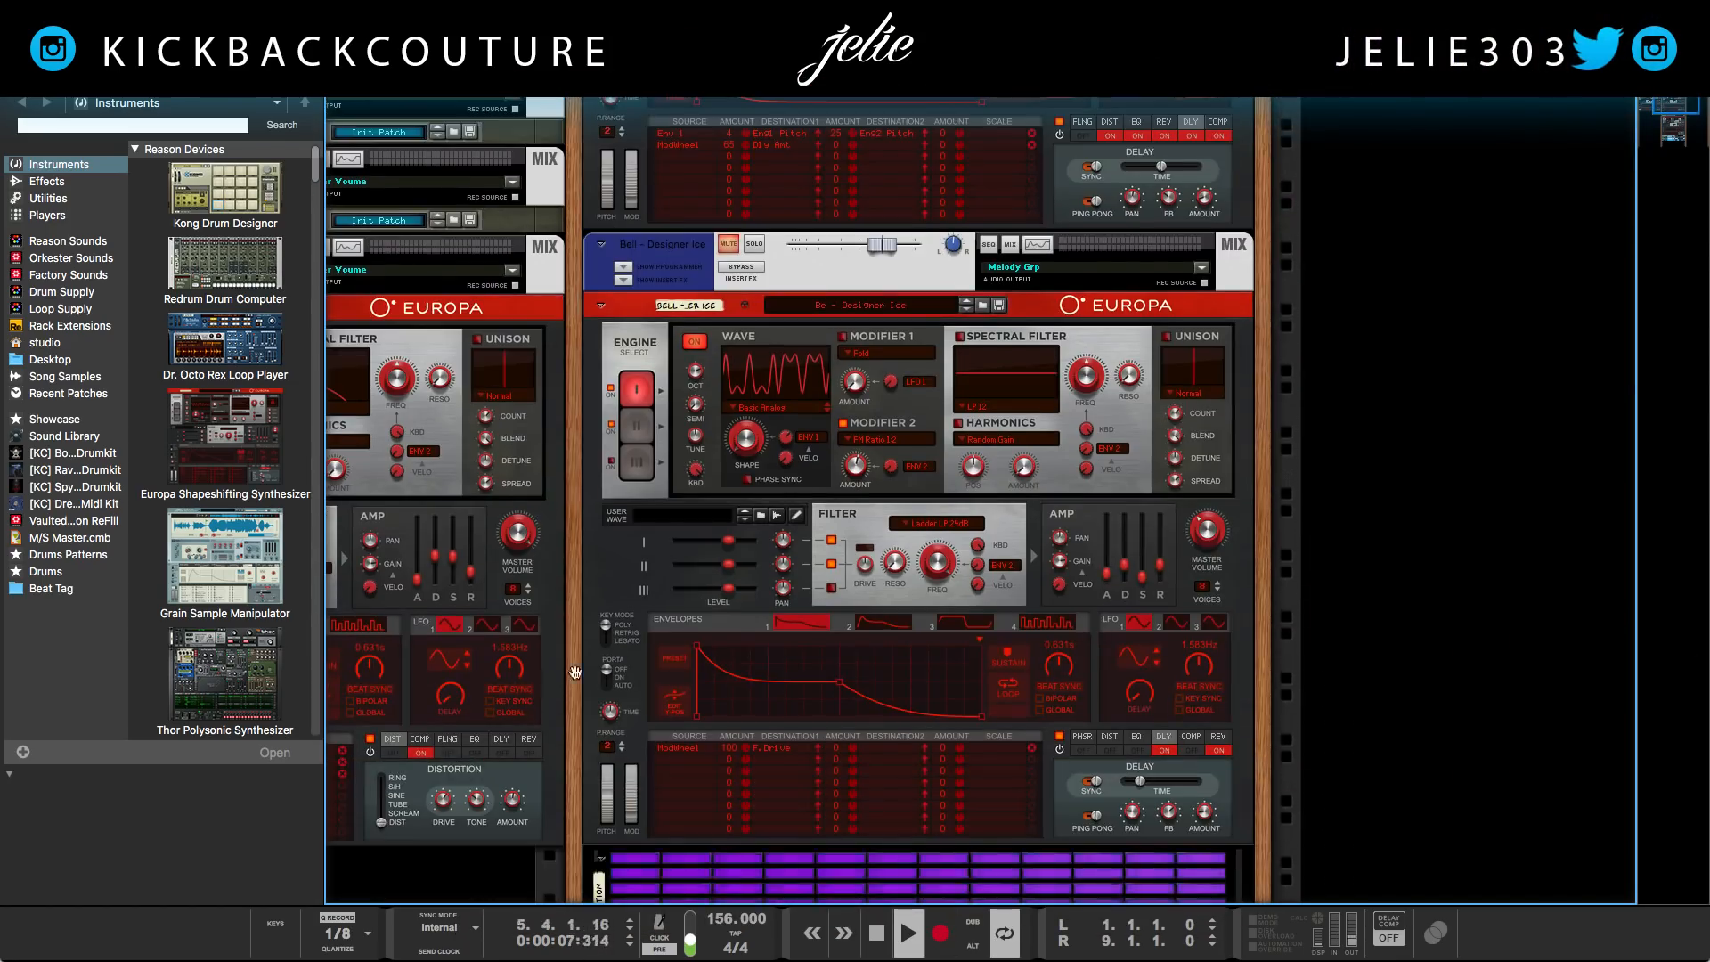
pyautogui.scroll(-5, 538, 697)
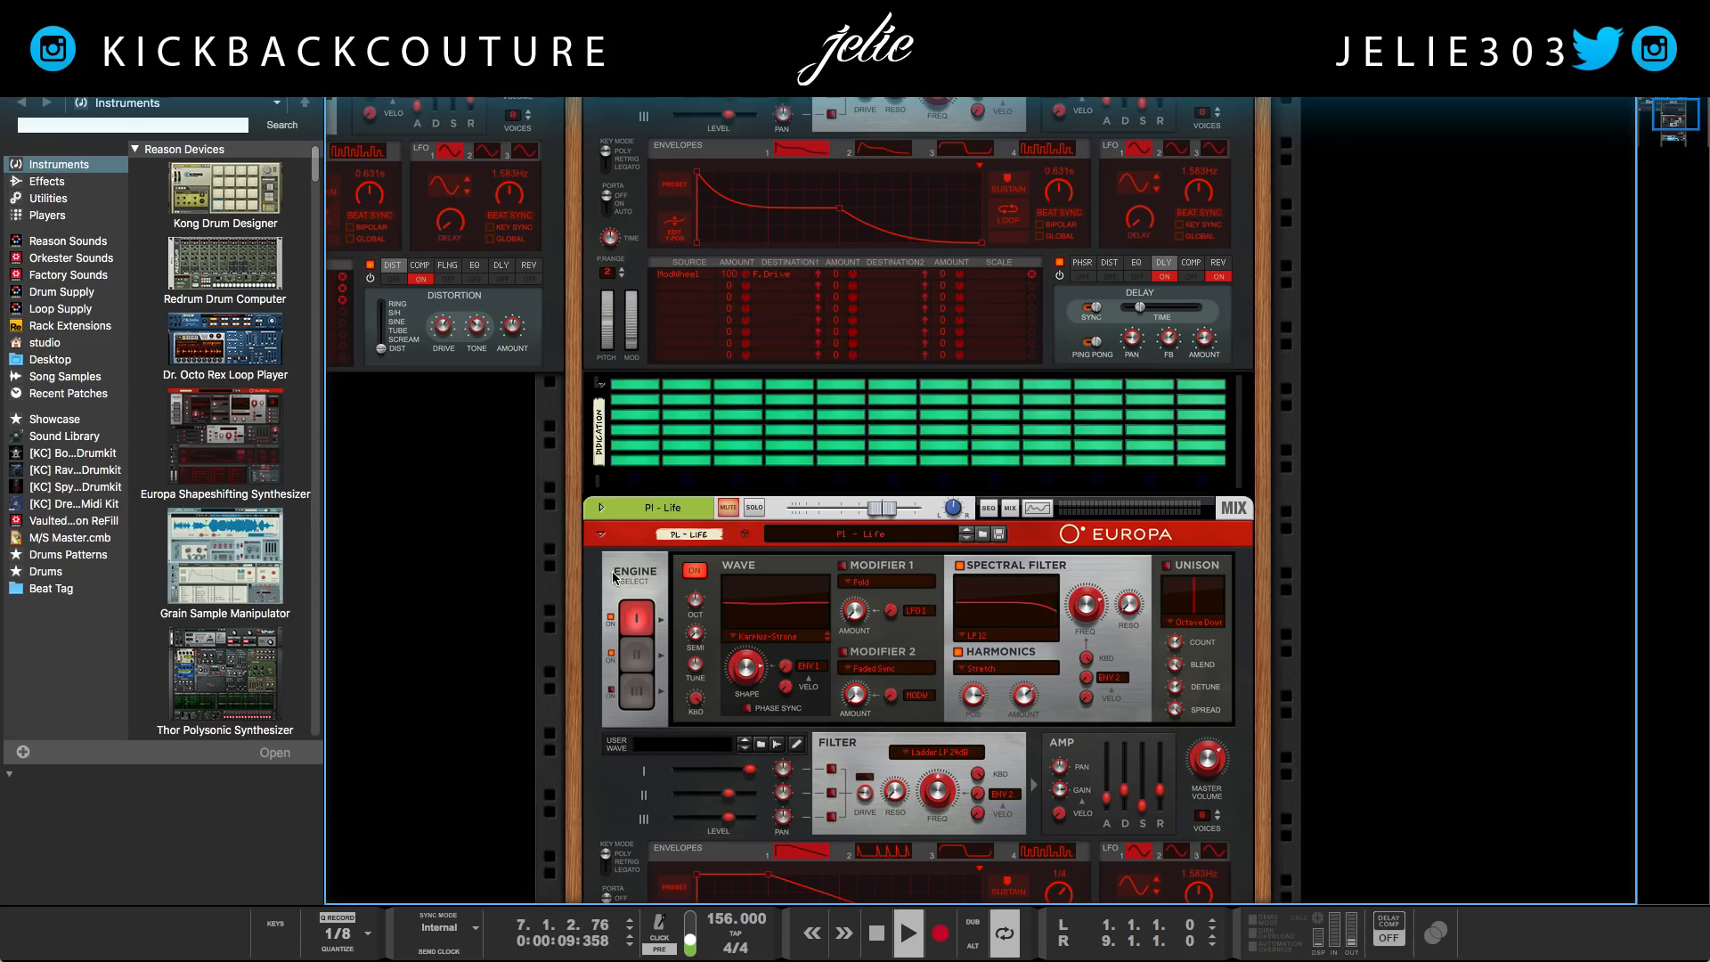
pyautogui.scroll(-1, 781, 552)
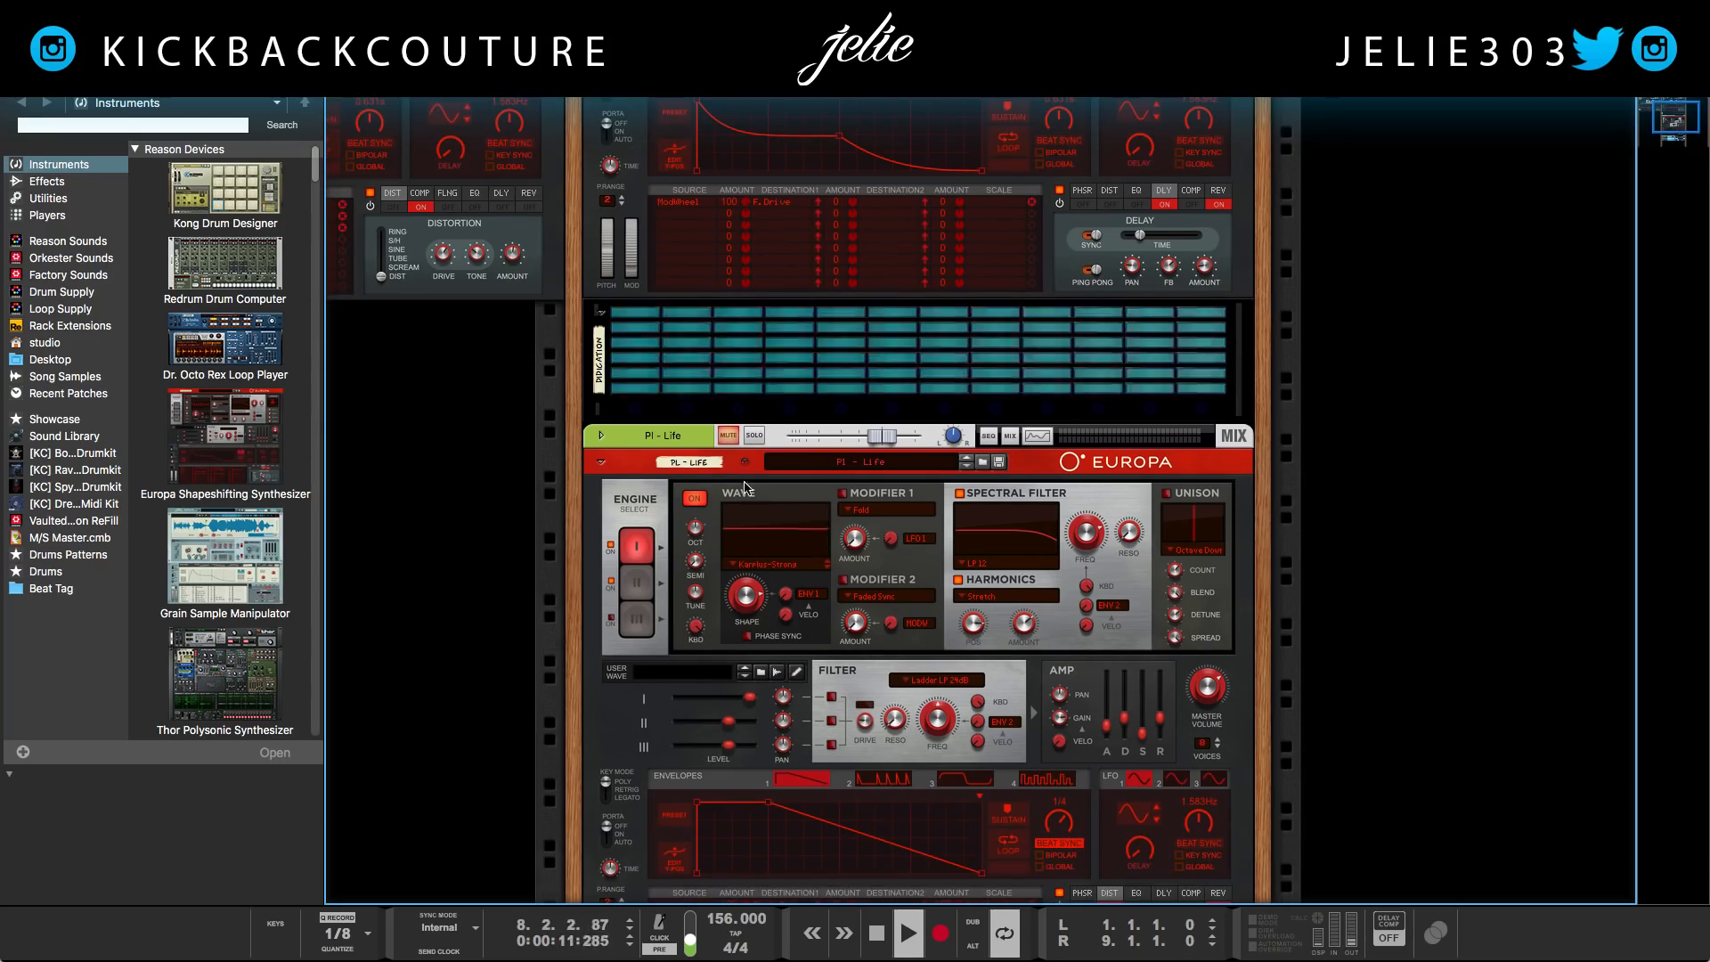
pyautogui.scroll(-1, 716, 485)
pyautogui.click(752, 412)
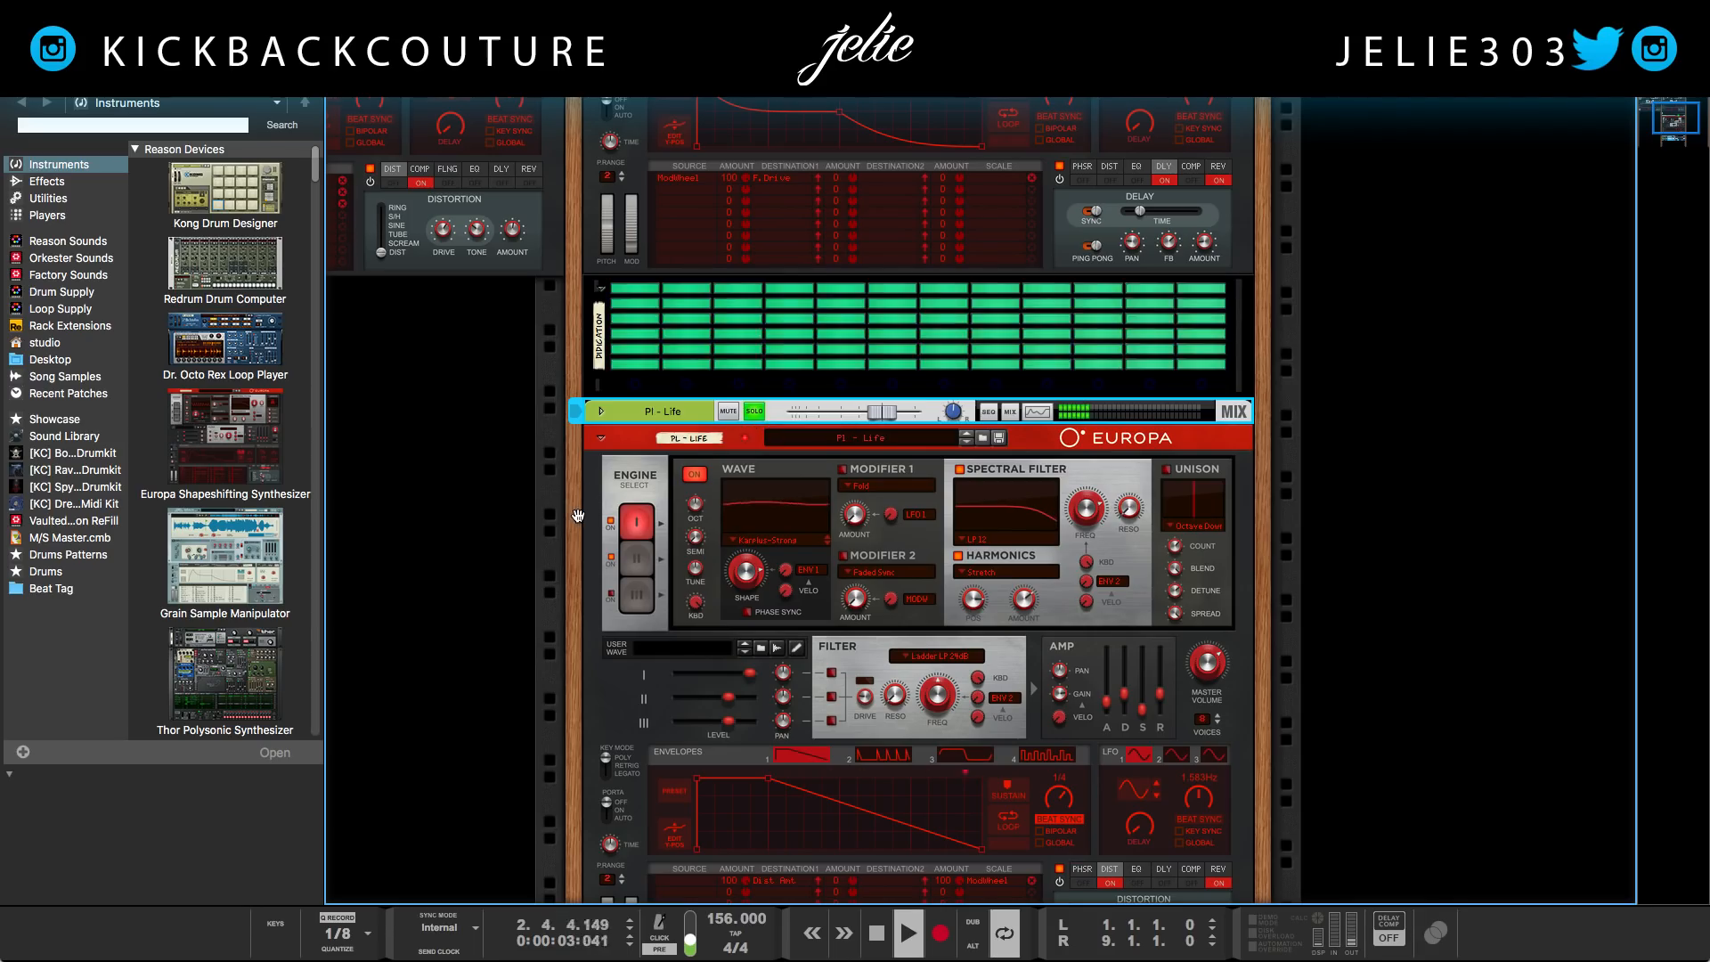
# Solo the Low Piano ID8 channel to bring it into the playback
pyautogui.scroll(-1, 583, 543)
pyautogui.scroll(-6, 589, 570)
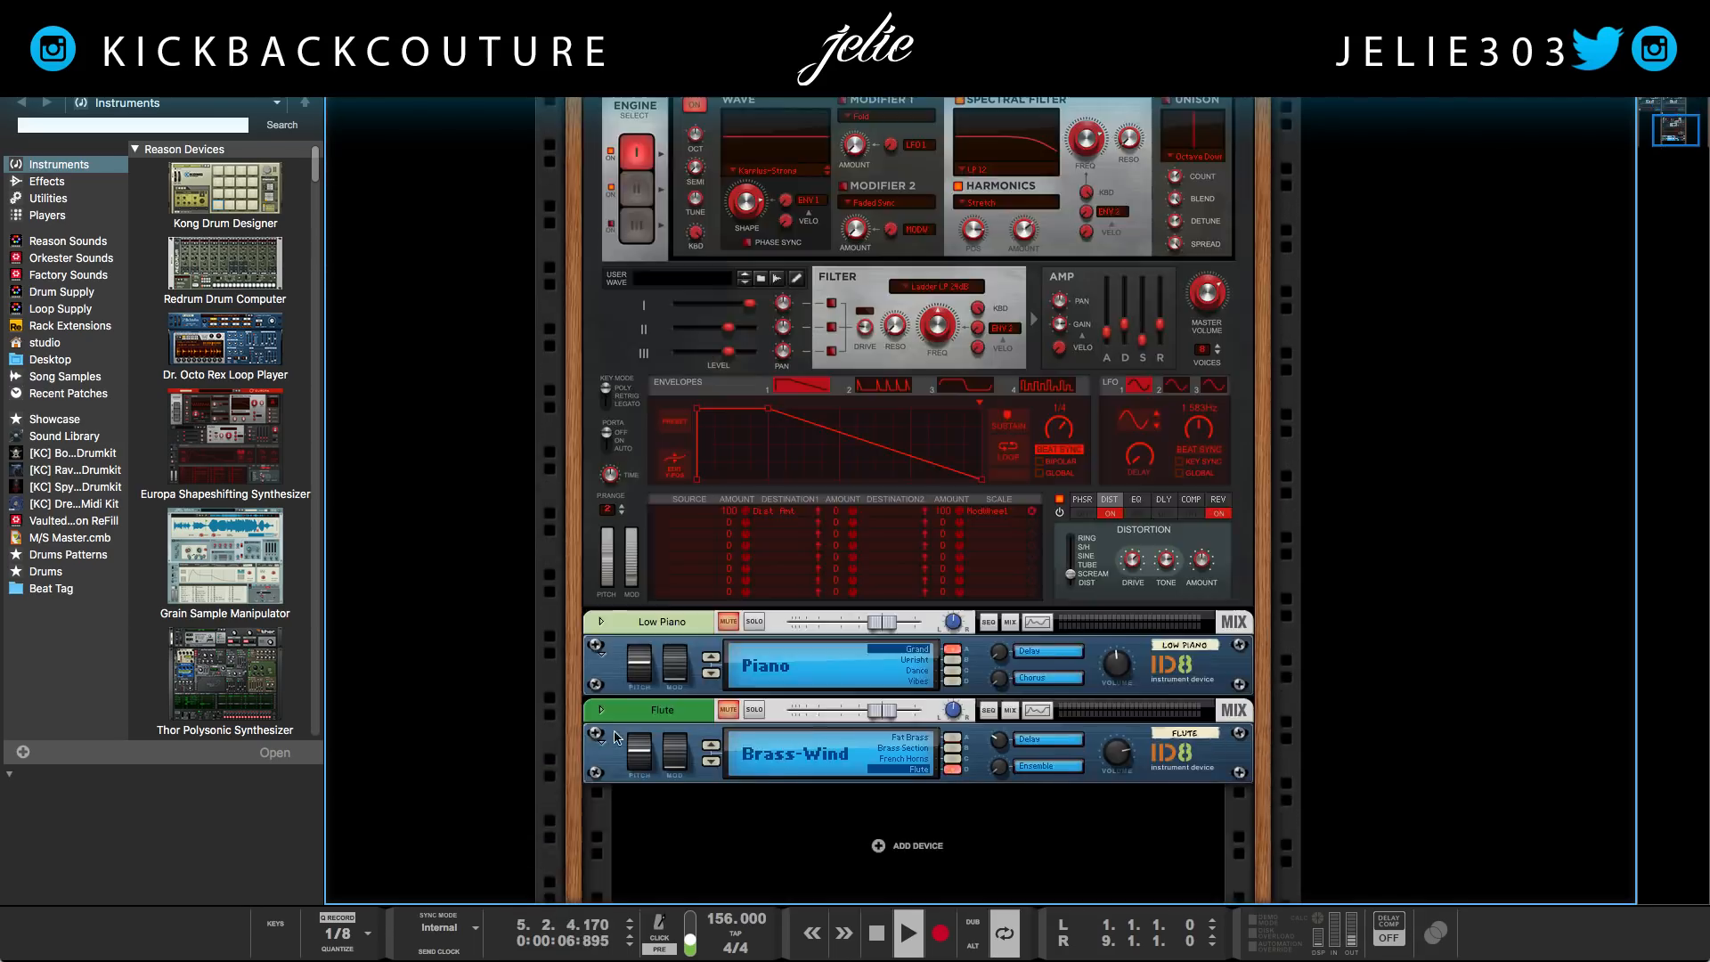
pyautogui.click(754, 622)
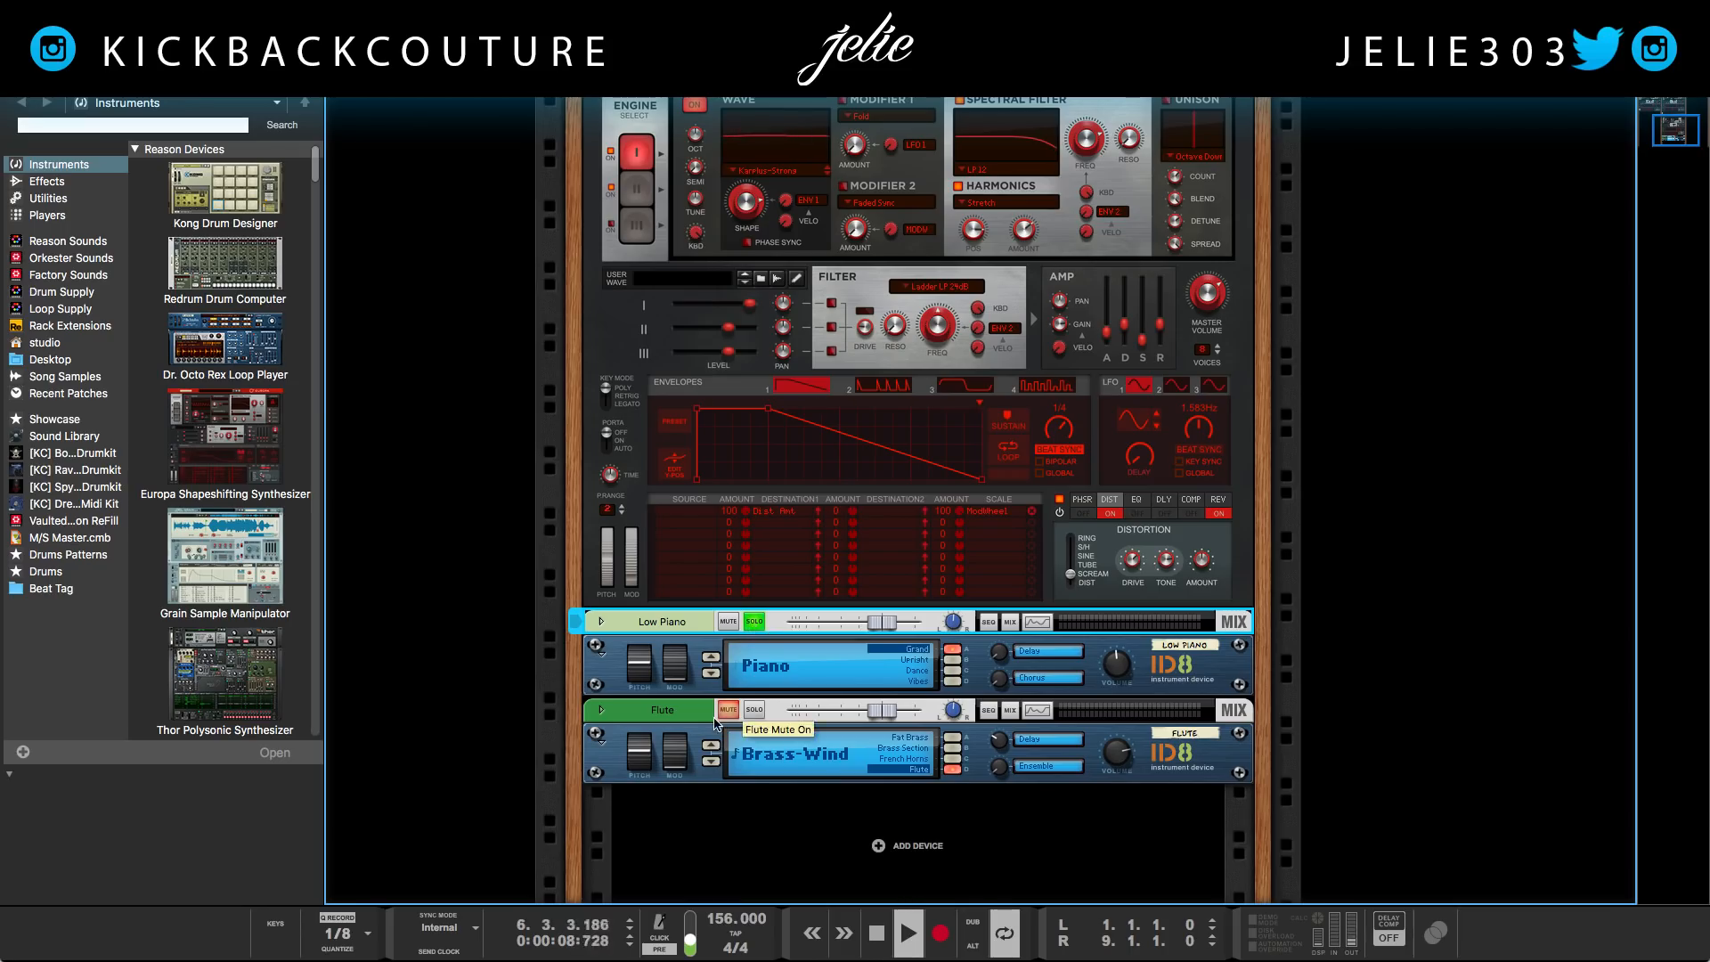
# Solo the Flute ID8 channel and take the Low Piano out of solo
pyautogui.click(739, 711)
pyautogui.click(757, 709)
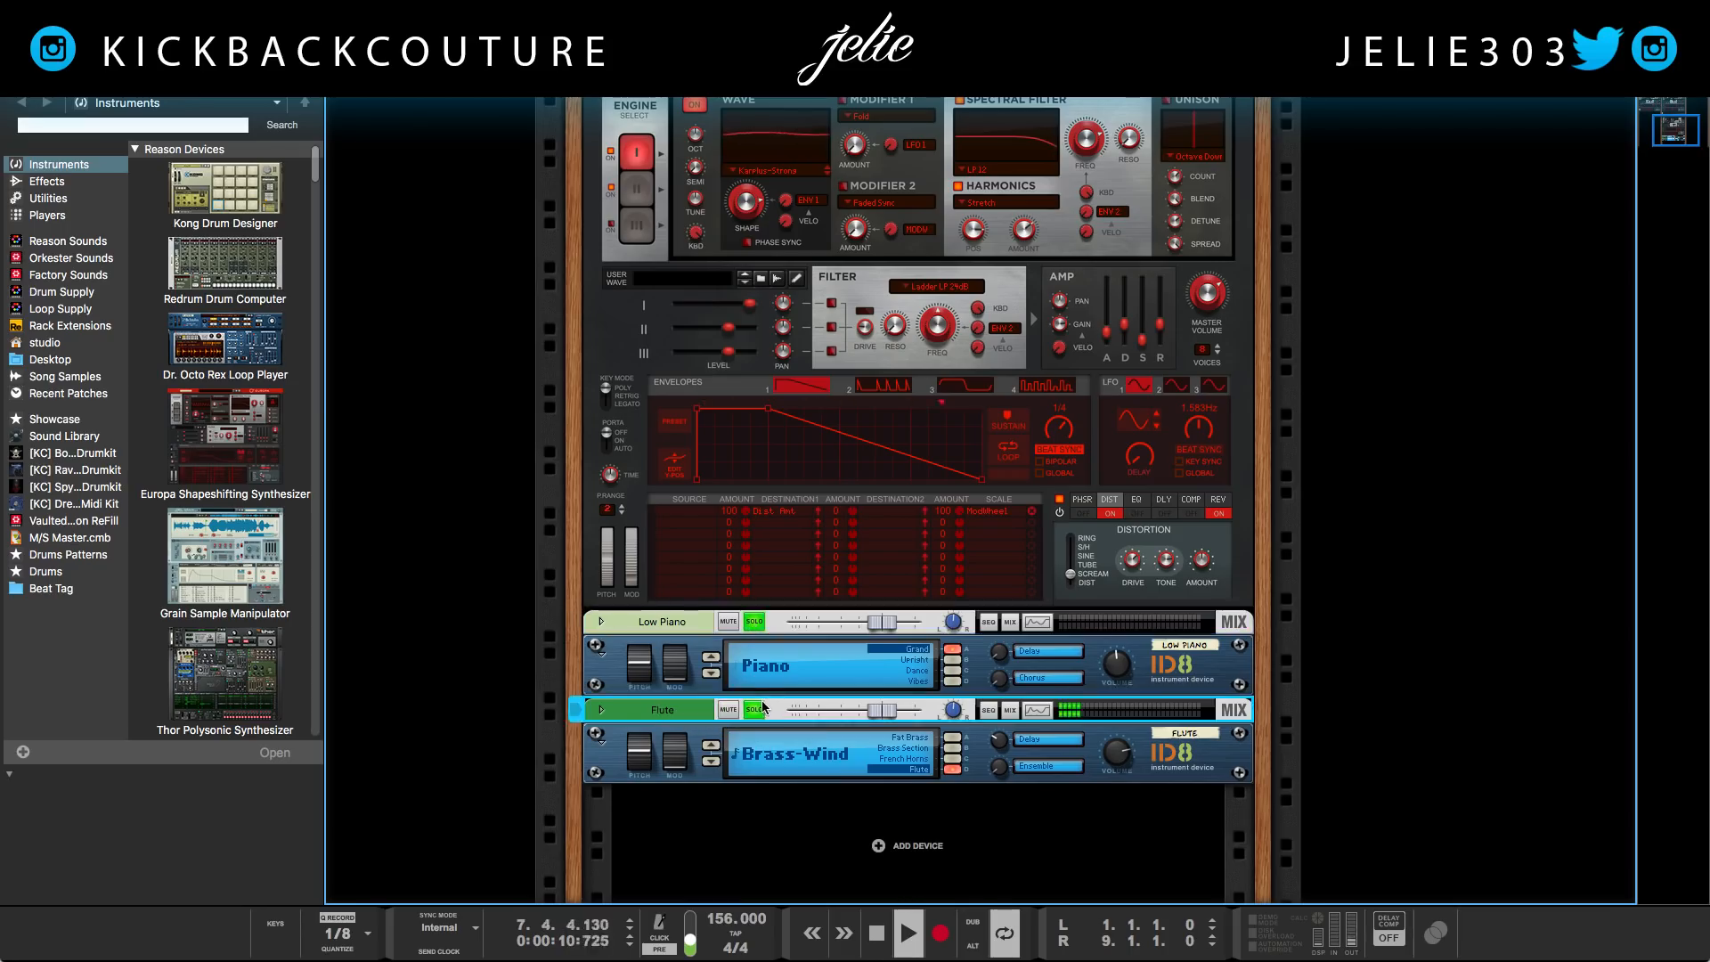
pyautogui.click(750, 625)
# Solo the 808 - Balmain Europa channel and play the bar 9 to 17 loop
pyautogui.hscroll(-10, 744, 623)
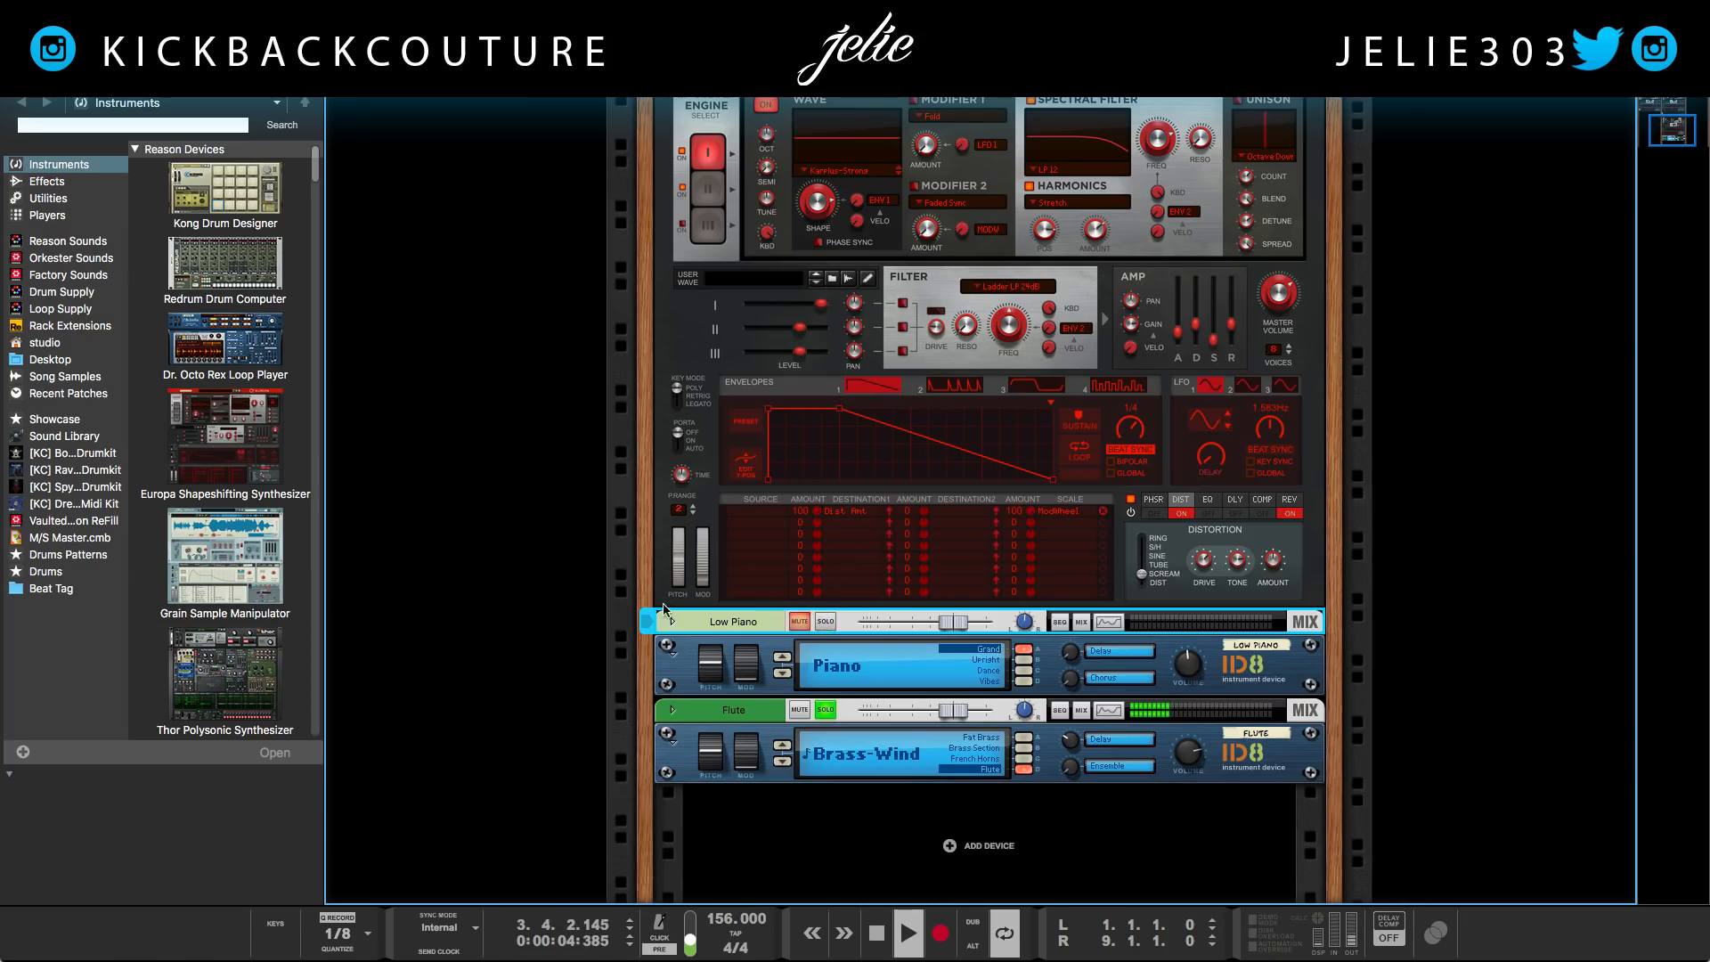
pyautogui.scroll(3, 574, 444)
pyautogui.scroll(10, 574, 444)
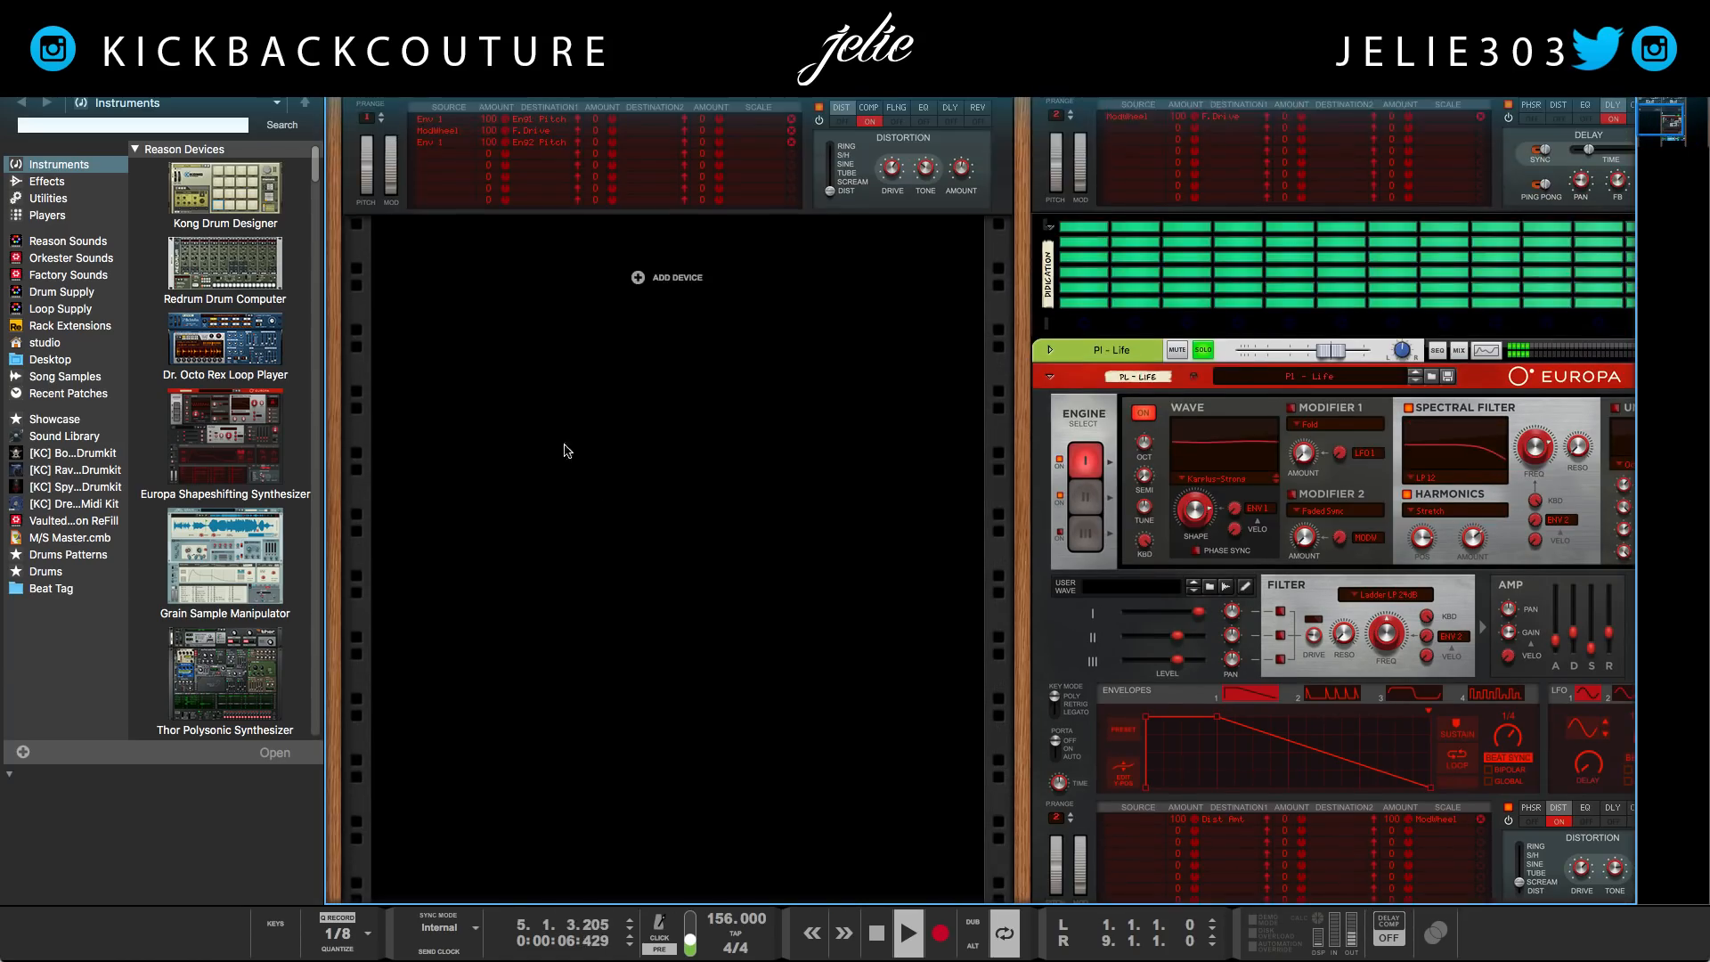
pyautogui.scroll(3, 514, 512)
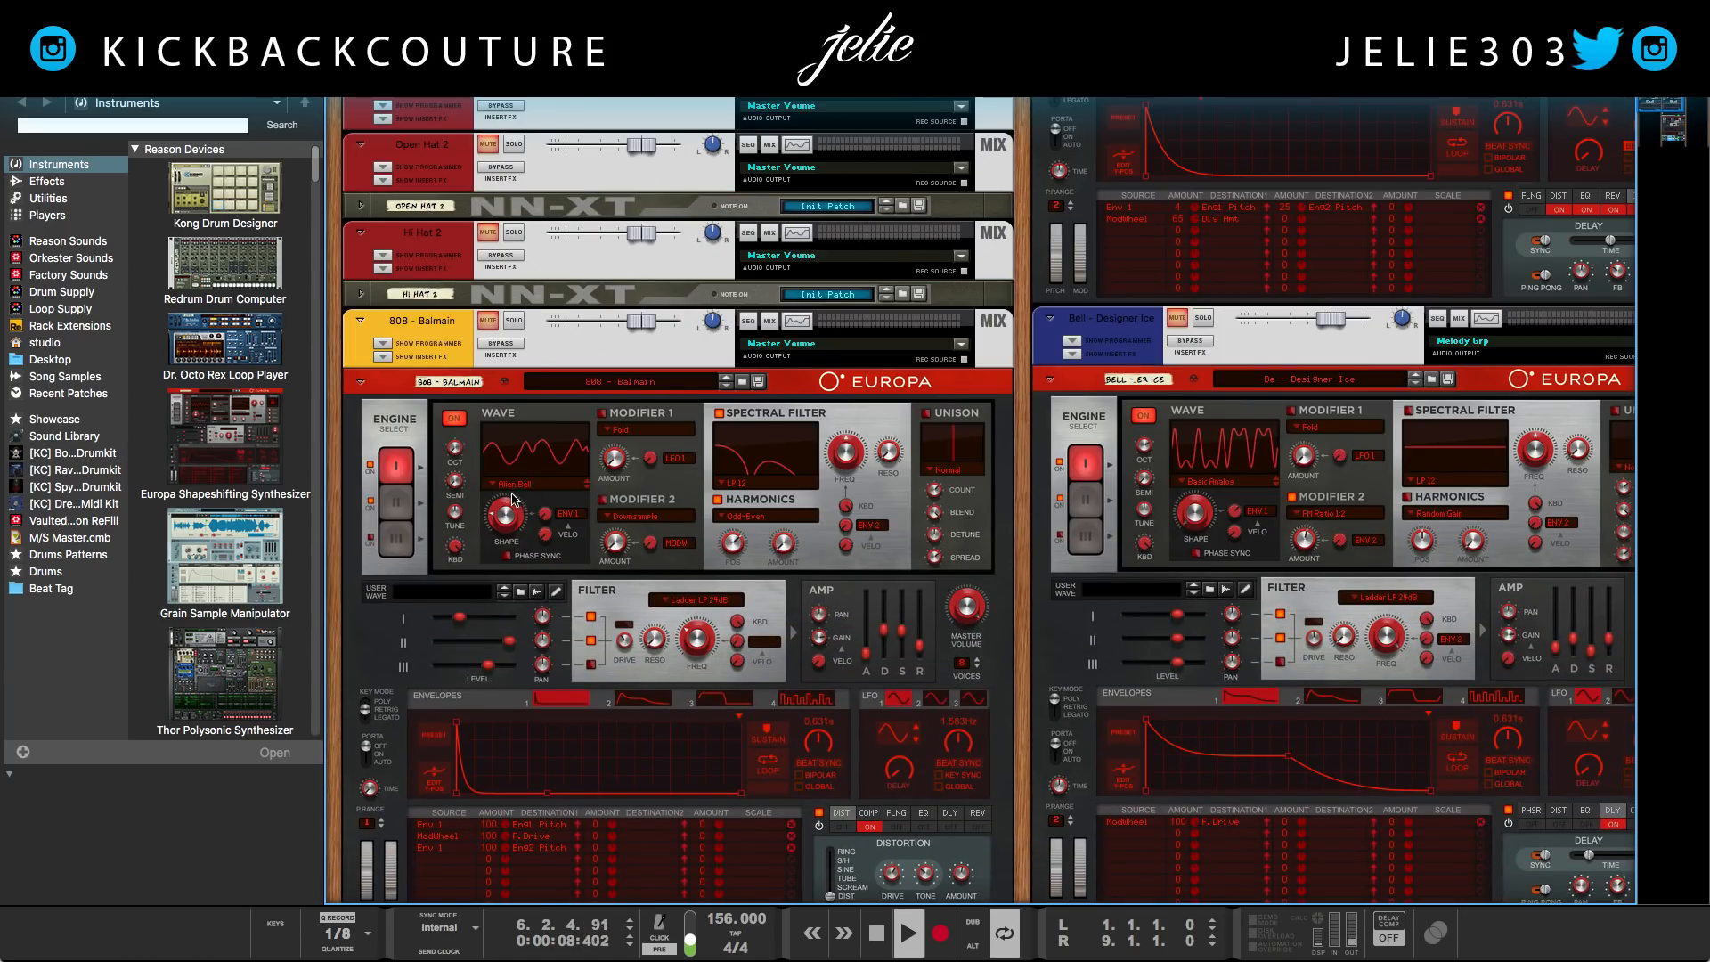
pyautogui.click(539, 355)
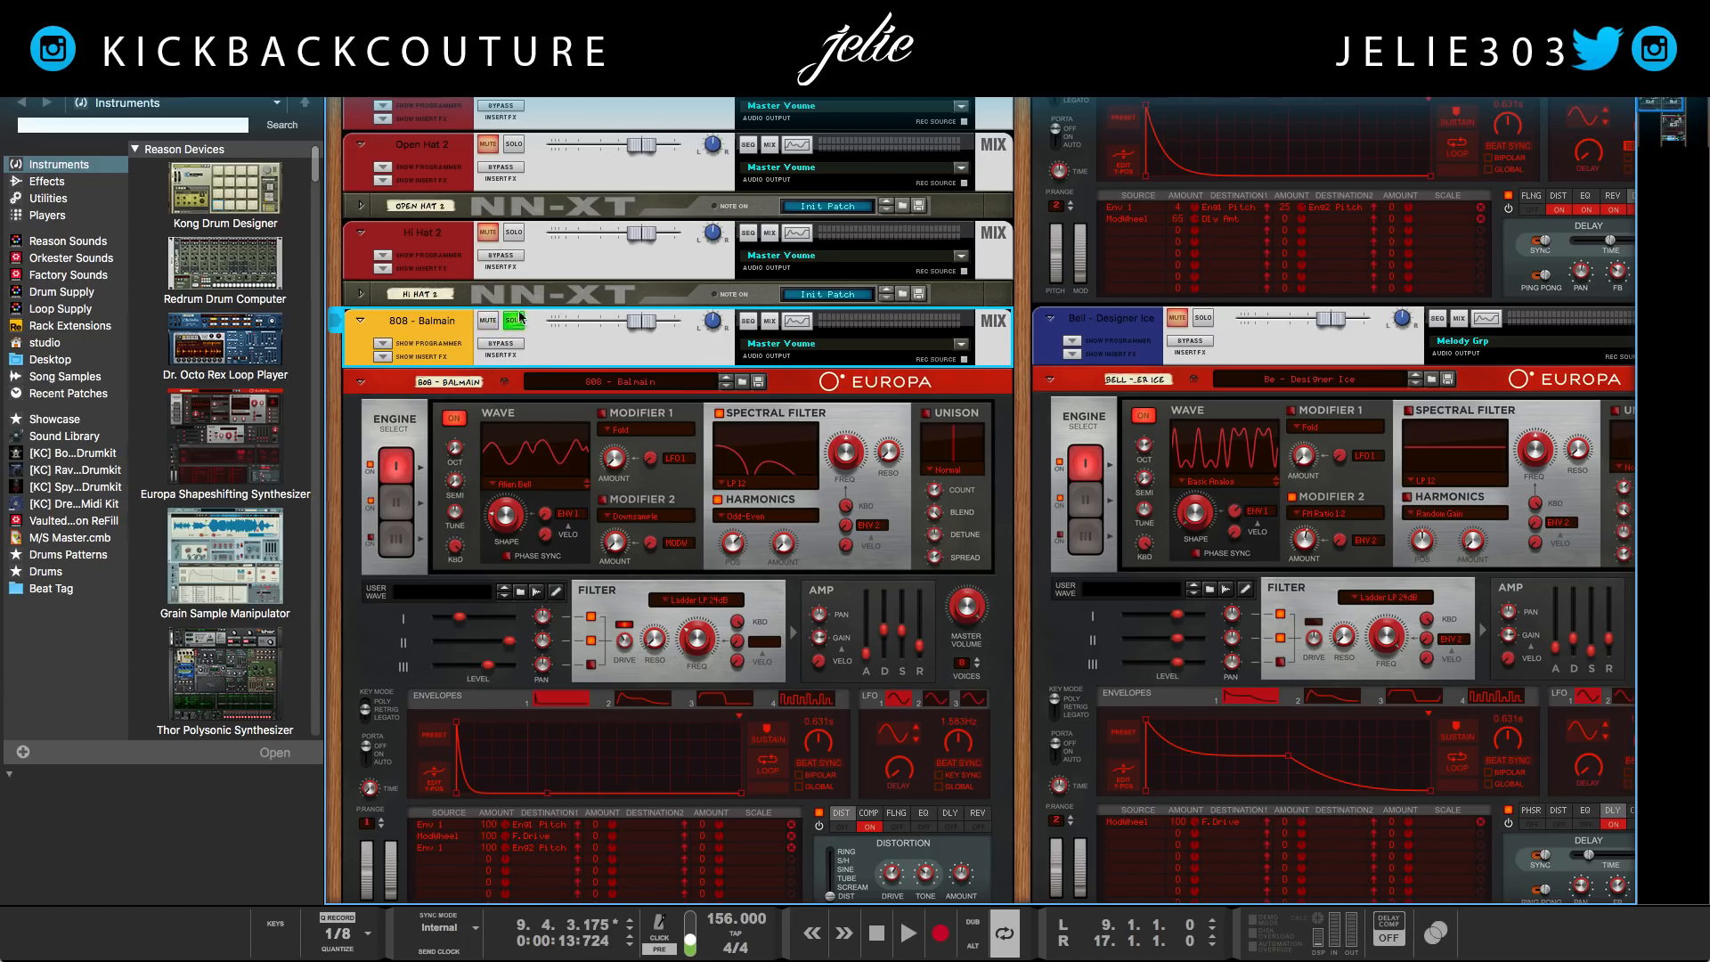
pyautogui.press('space')
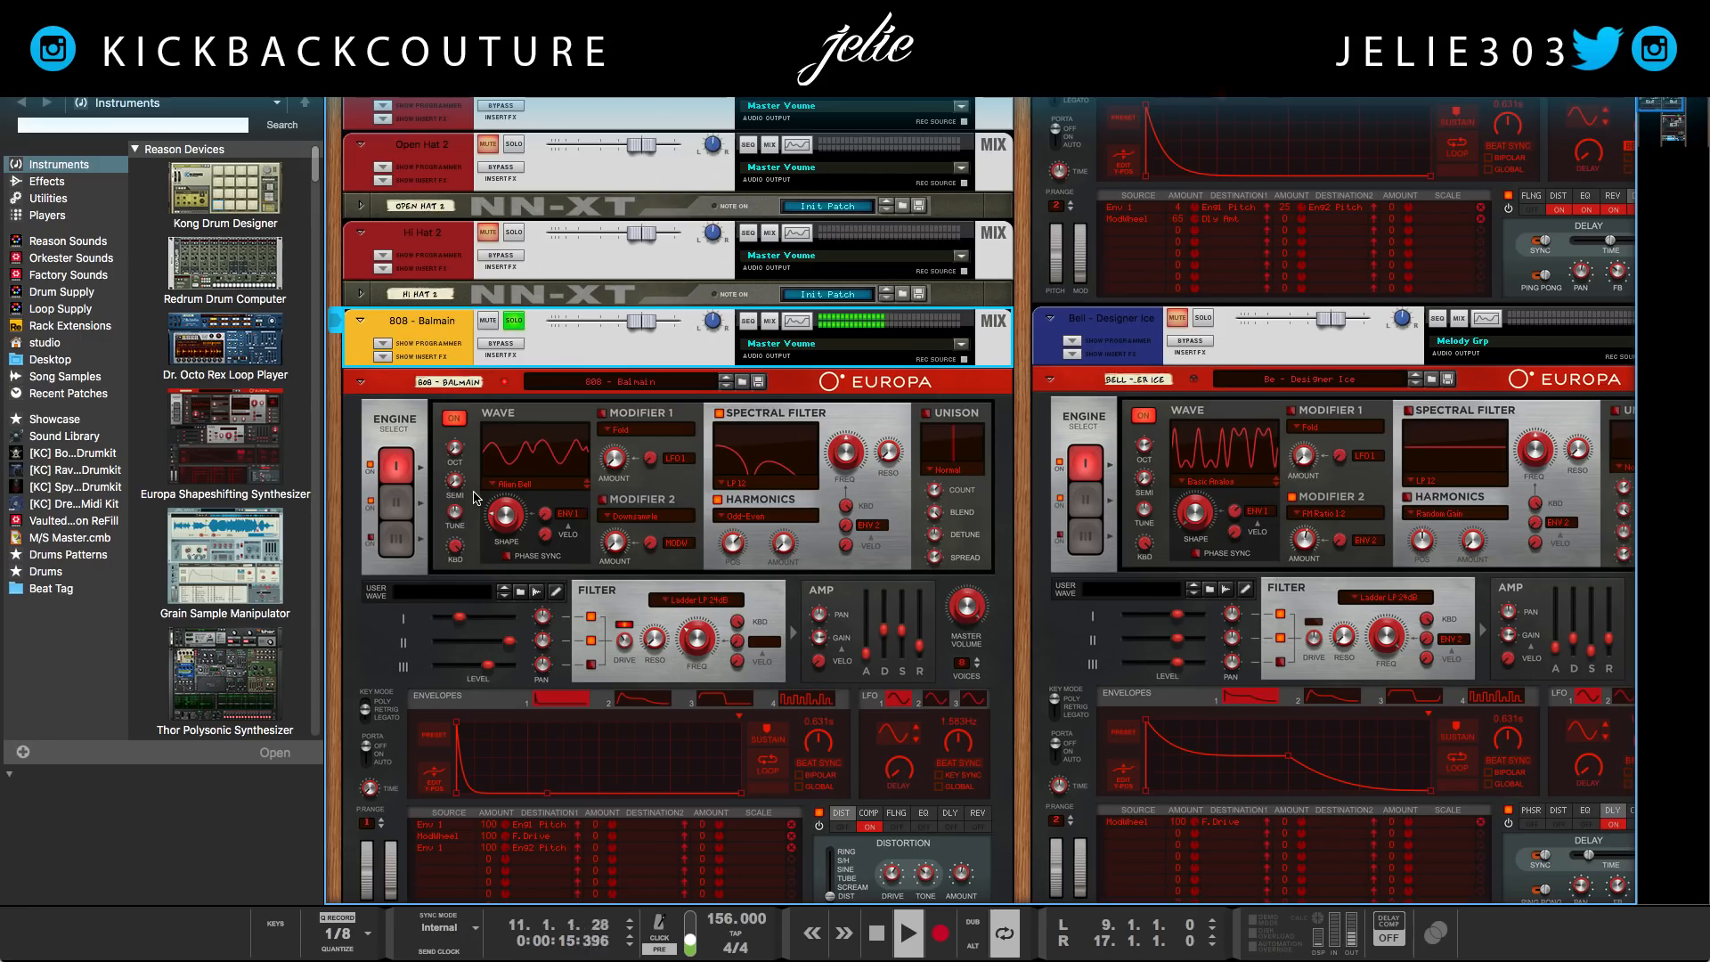
# Solo the Low Piano channel again alongside the 808 and Flute
pyautogui.scroll(1, 475, 495)
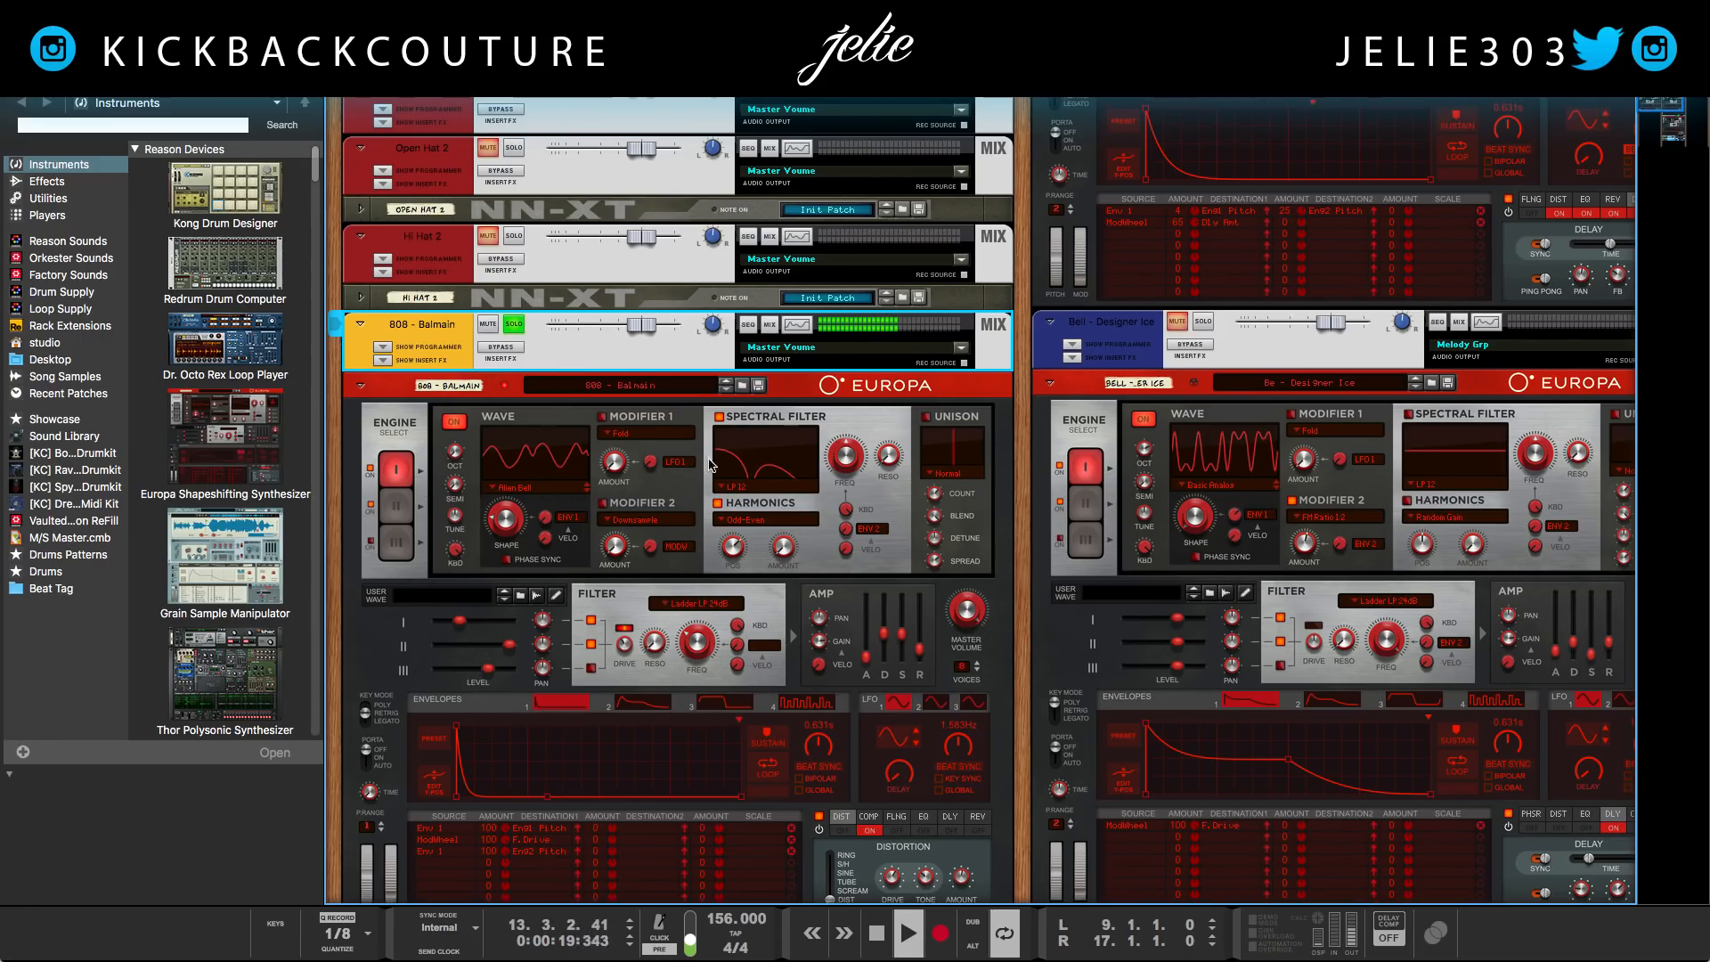
pyautogui.scroll(-10, 770, 430)
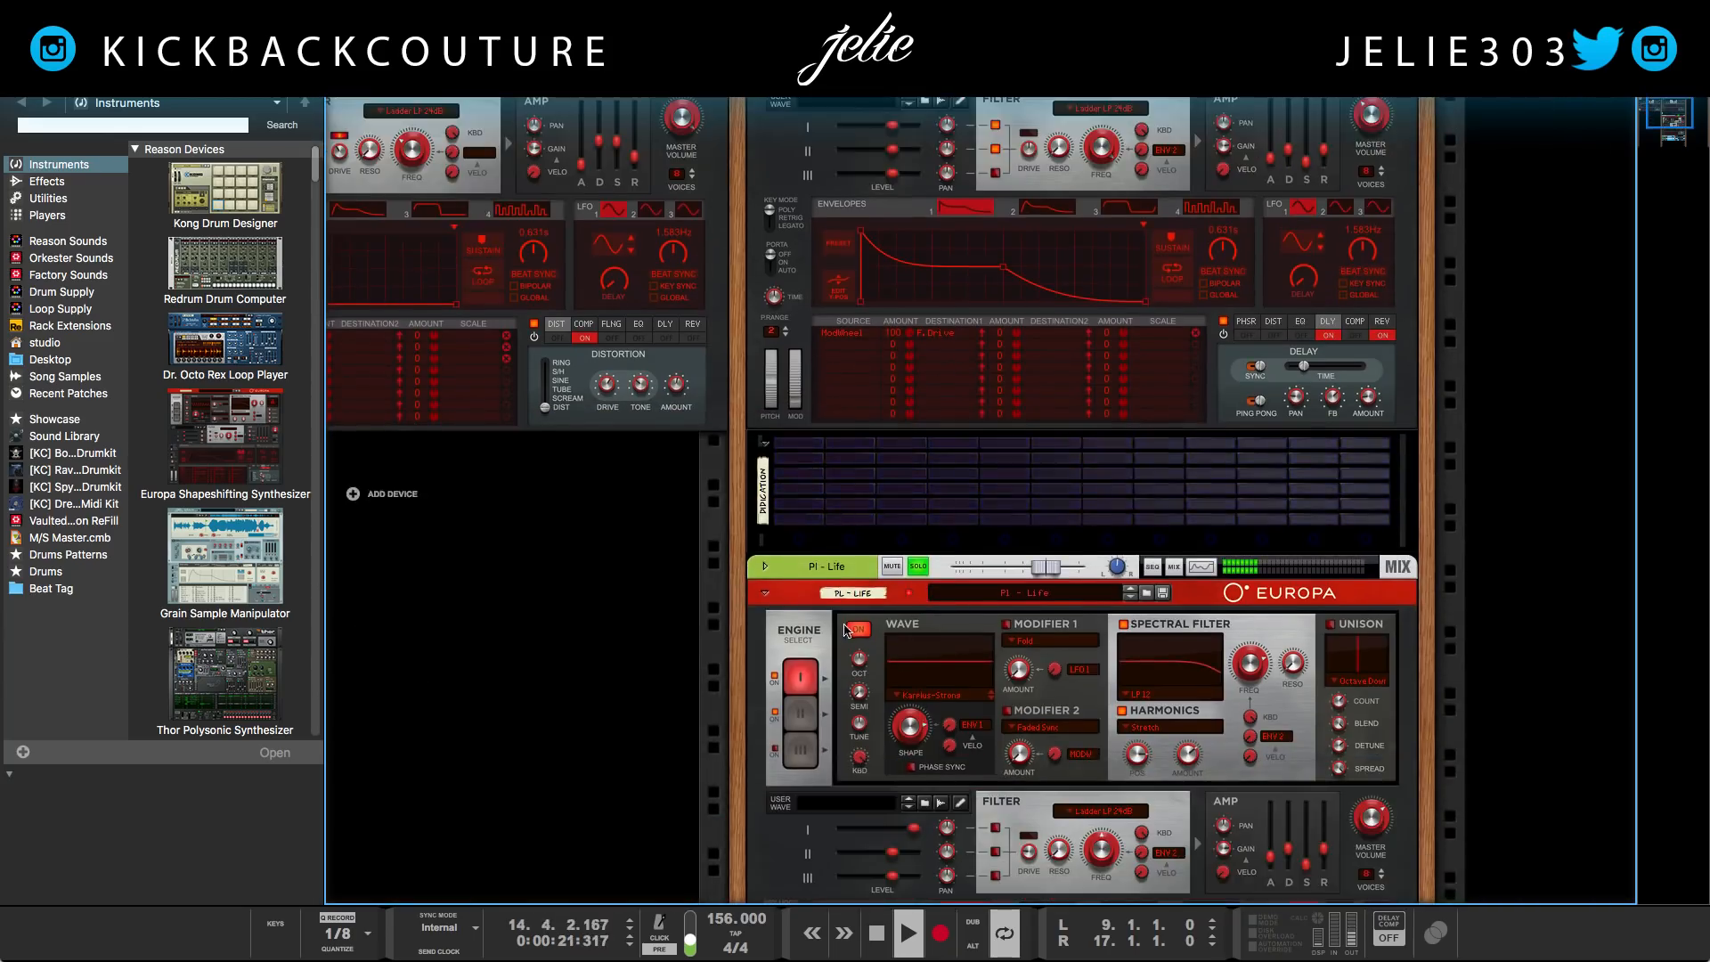
pyautogui.scroll(-10, 917, 632)
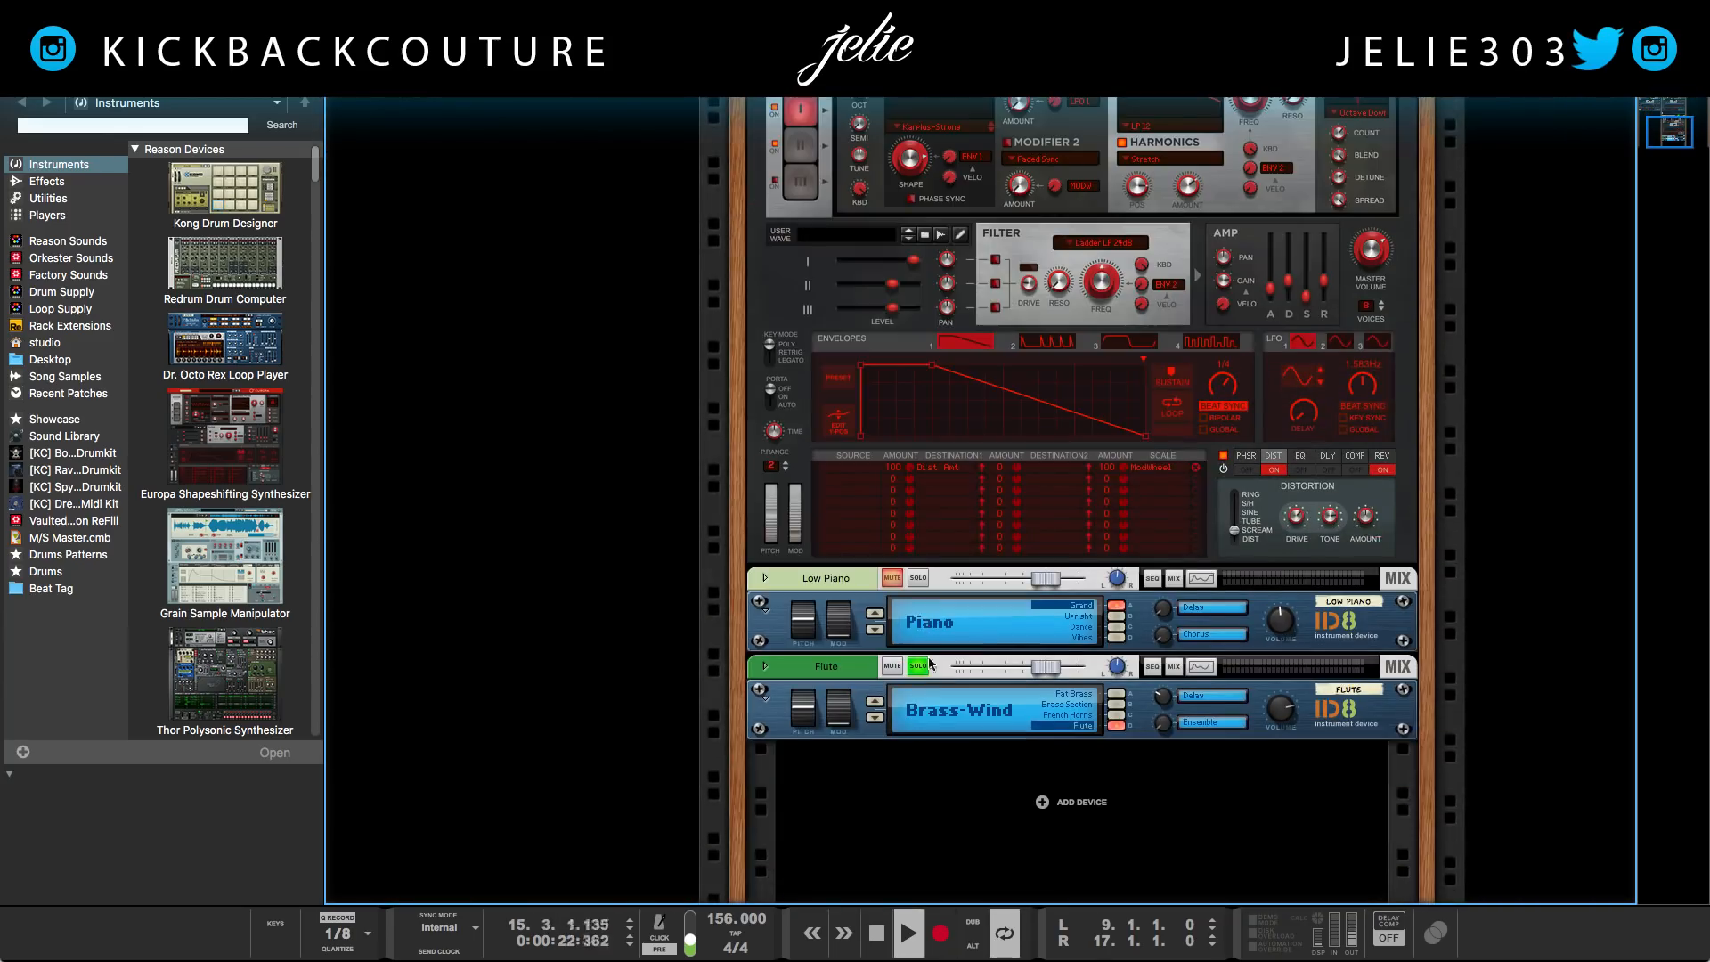
pyautogui.click(917, 578)
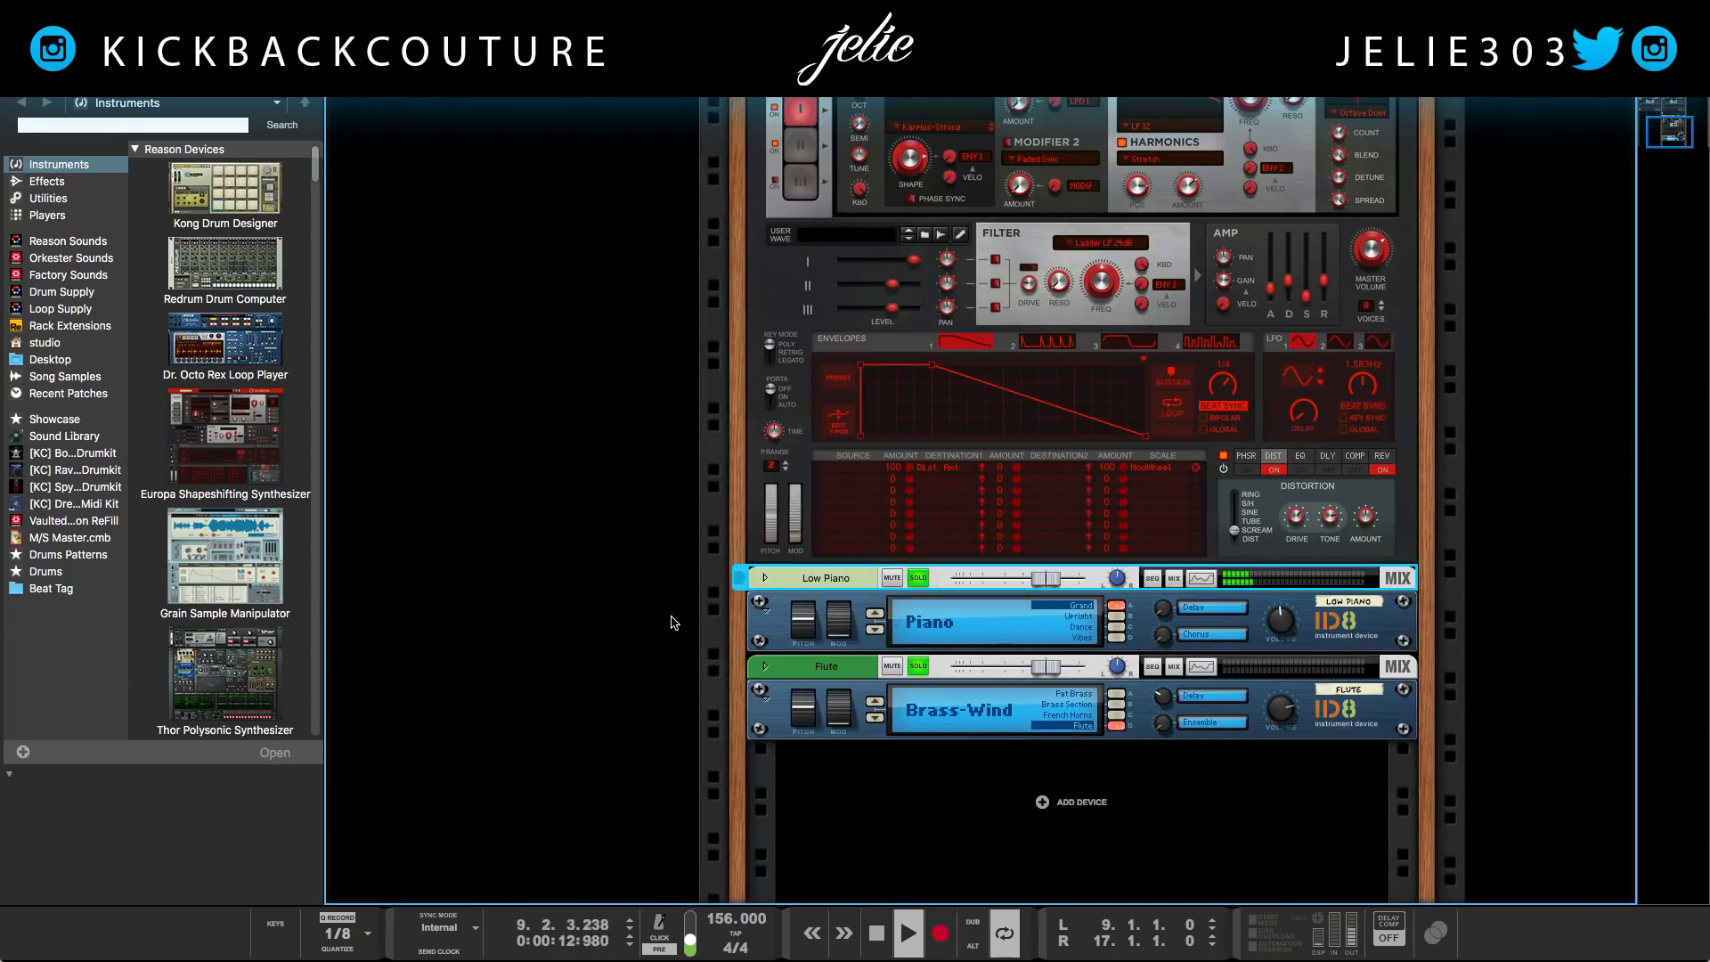
# Solo the Bell - Designer Ice Europa channel to add it to the playback
pyautogui.scroll(13, 674, 623)
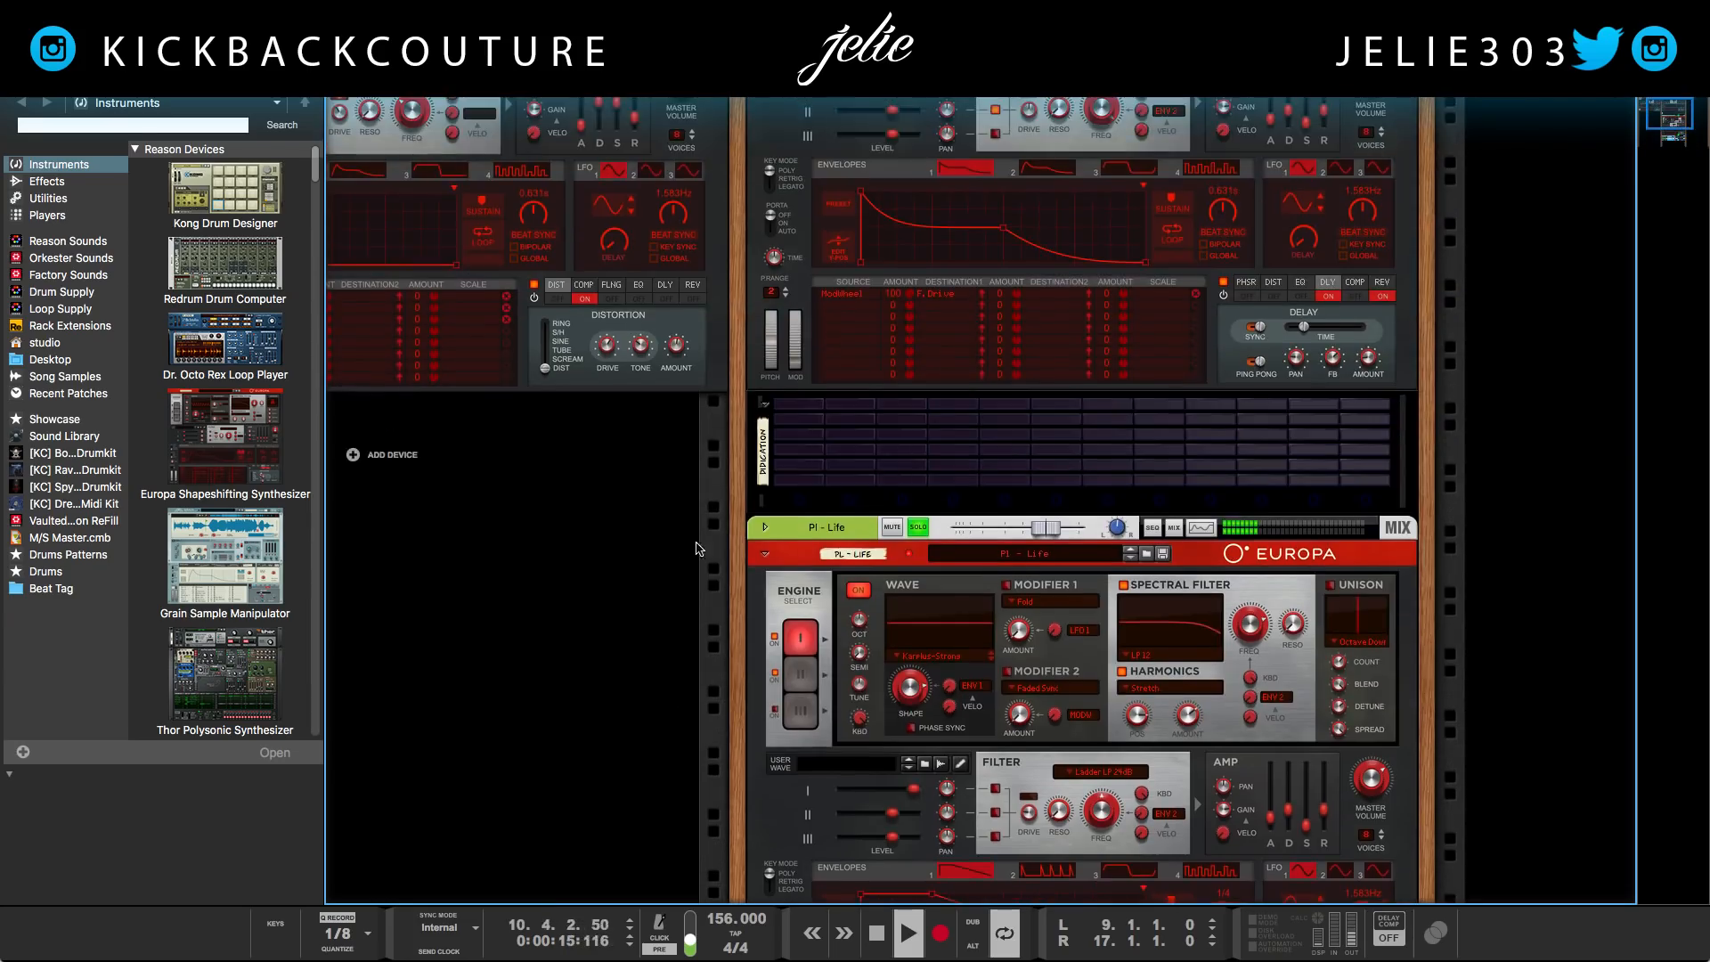
pyautogui.scroll(6, 820, 580)
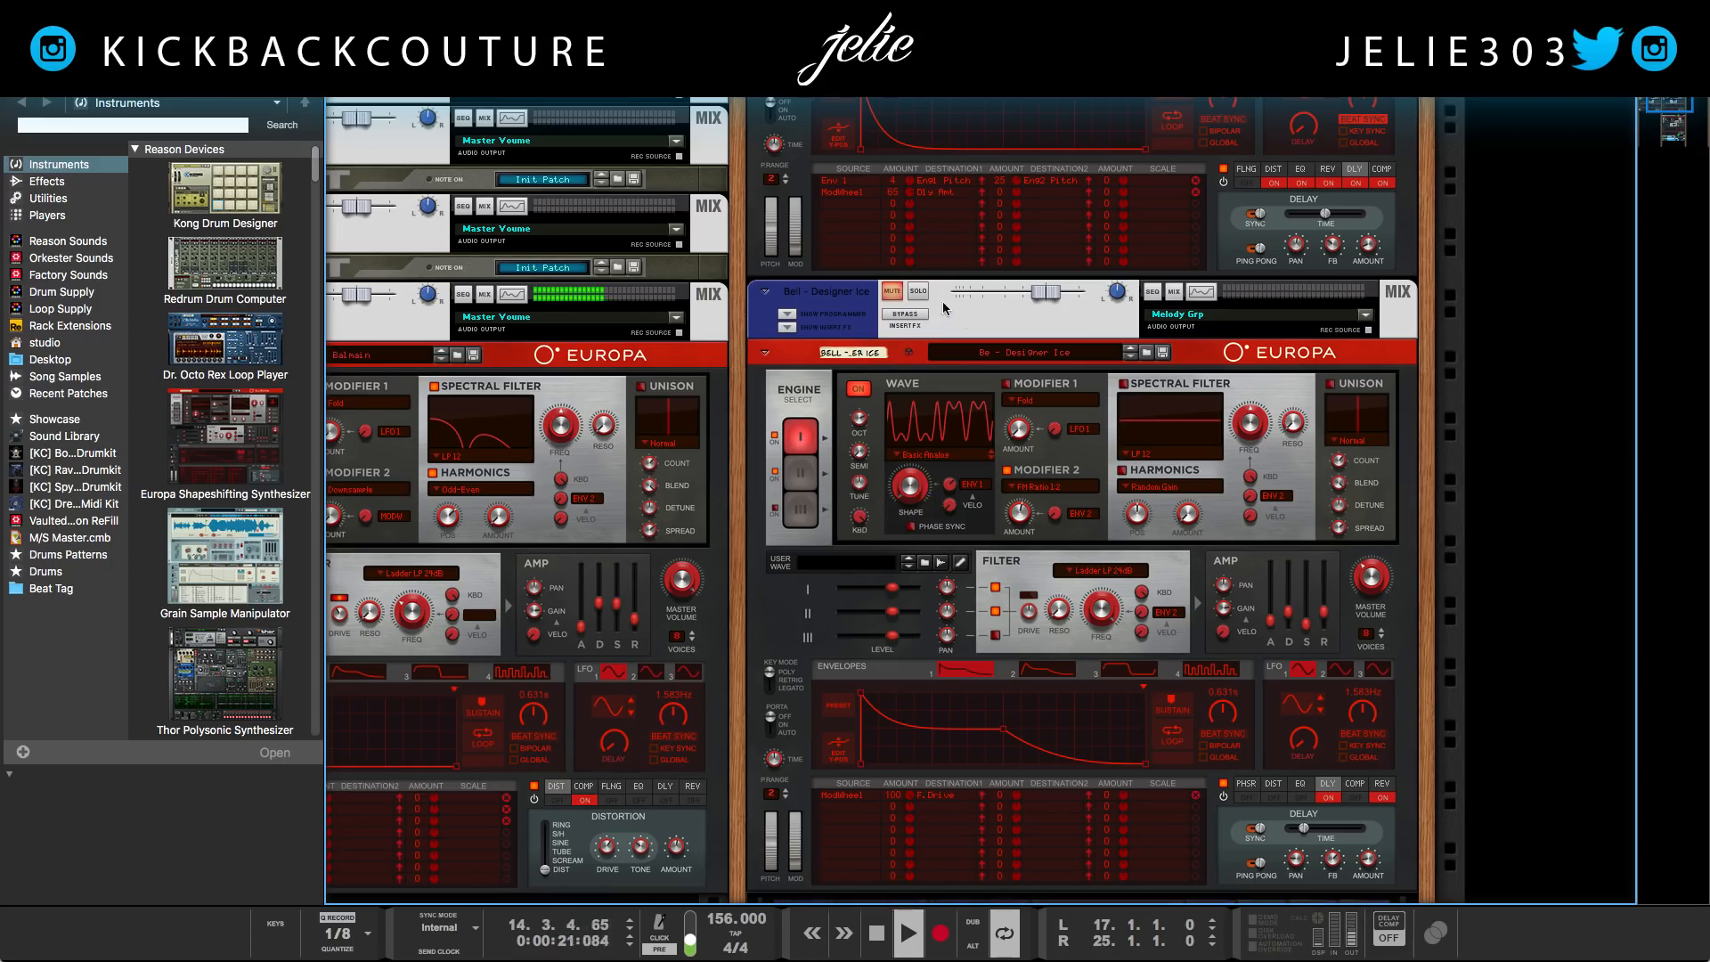
pyautogui.click(918, 291)
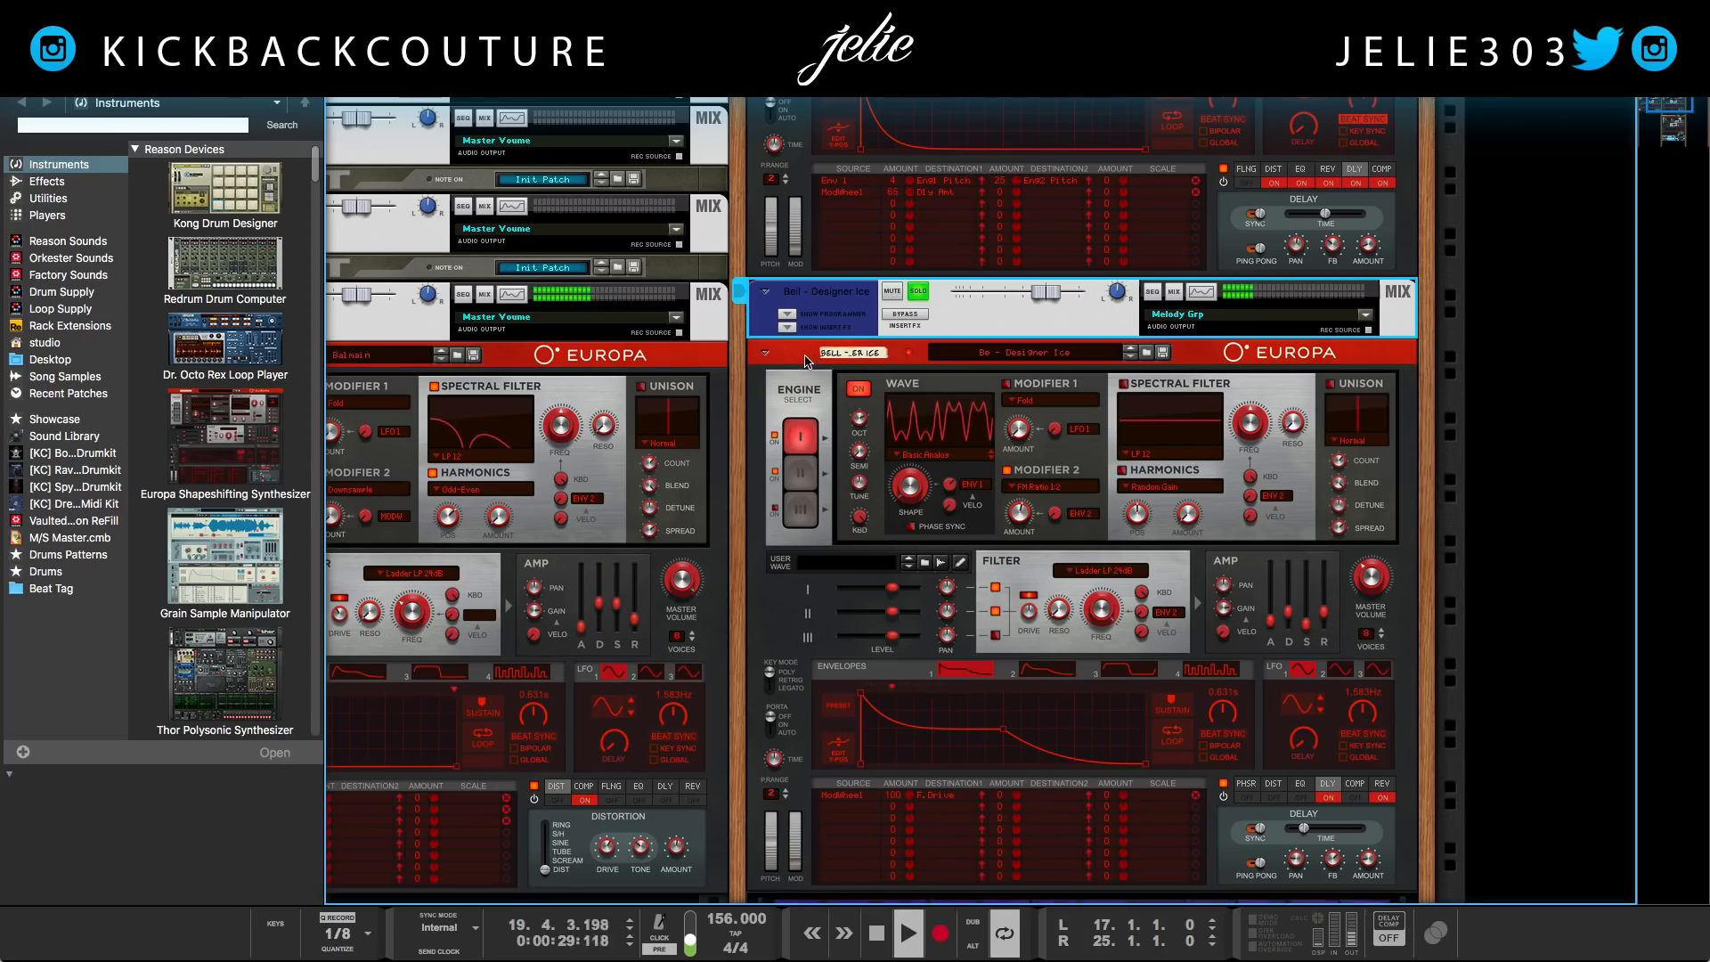
# Examine the Effectrix insert effect and its pattern on Bell - Designer Ice, then close and hide it again
pyautogui.hscroll(-2, 806, 360)
pyautogui.click(821, 326)
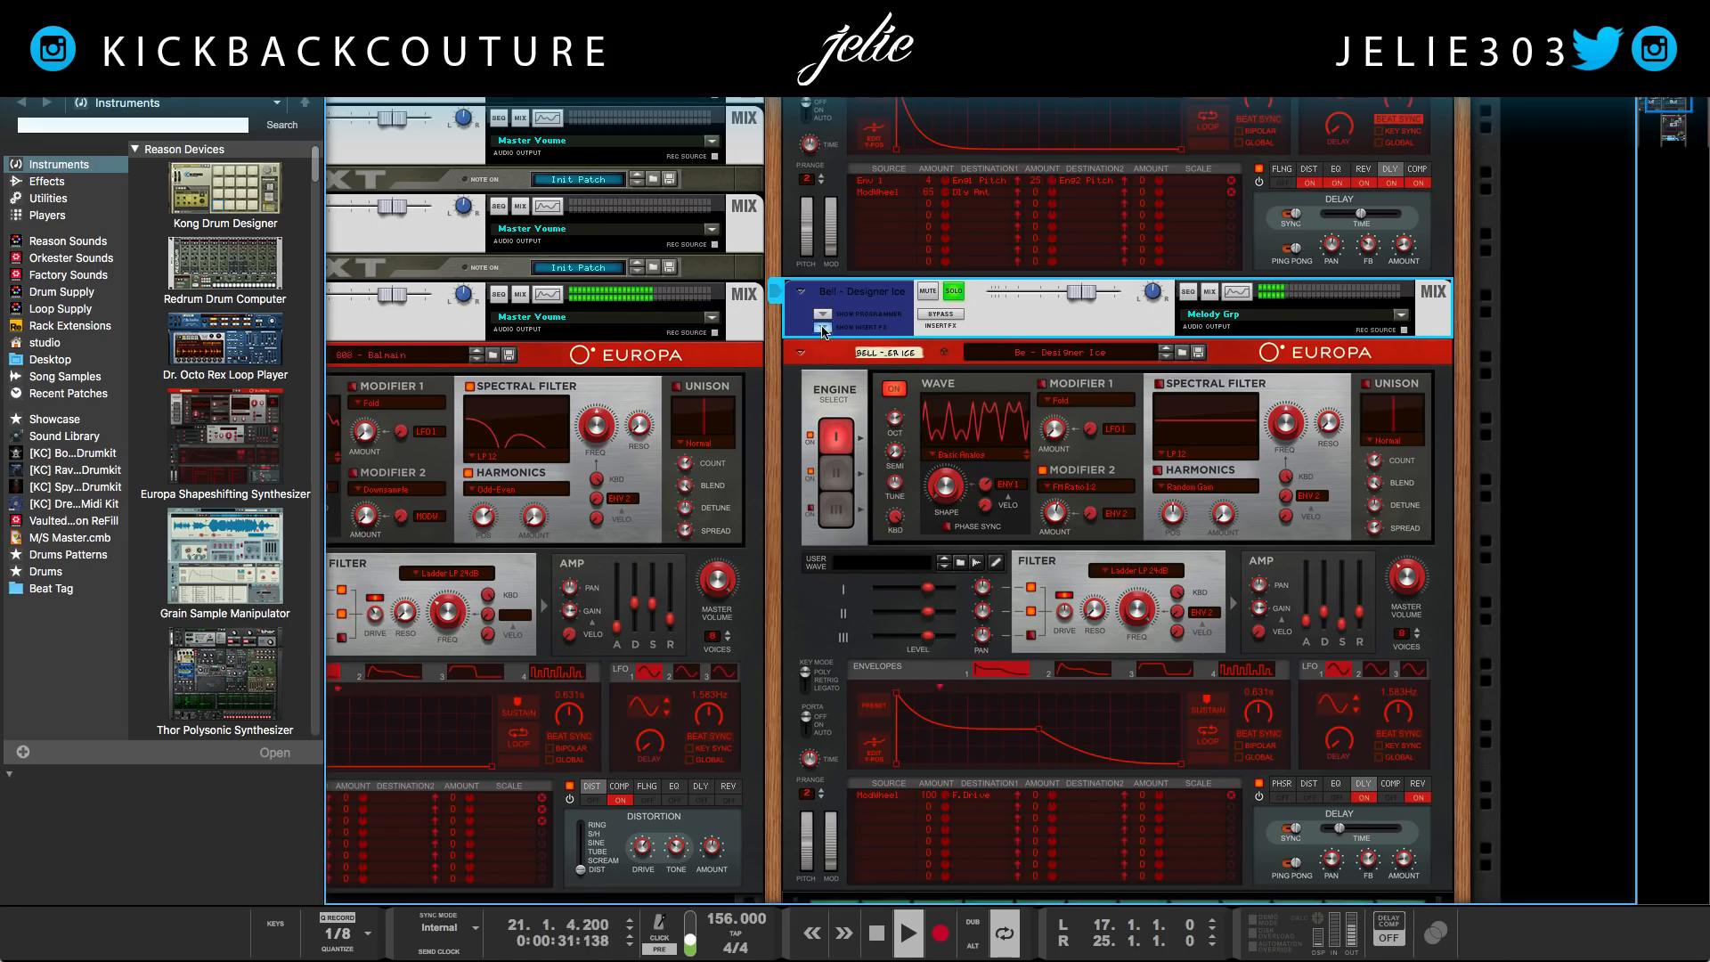
pyautogui.click(1200, 457)
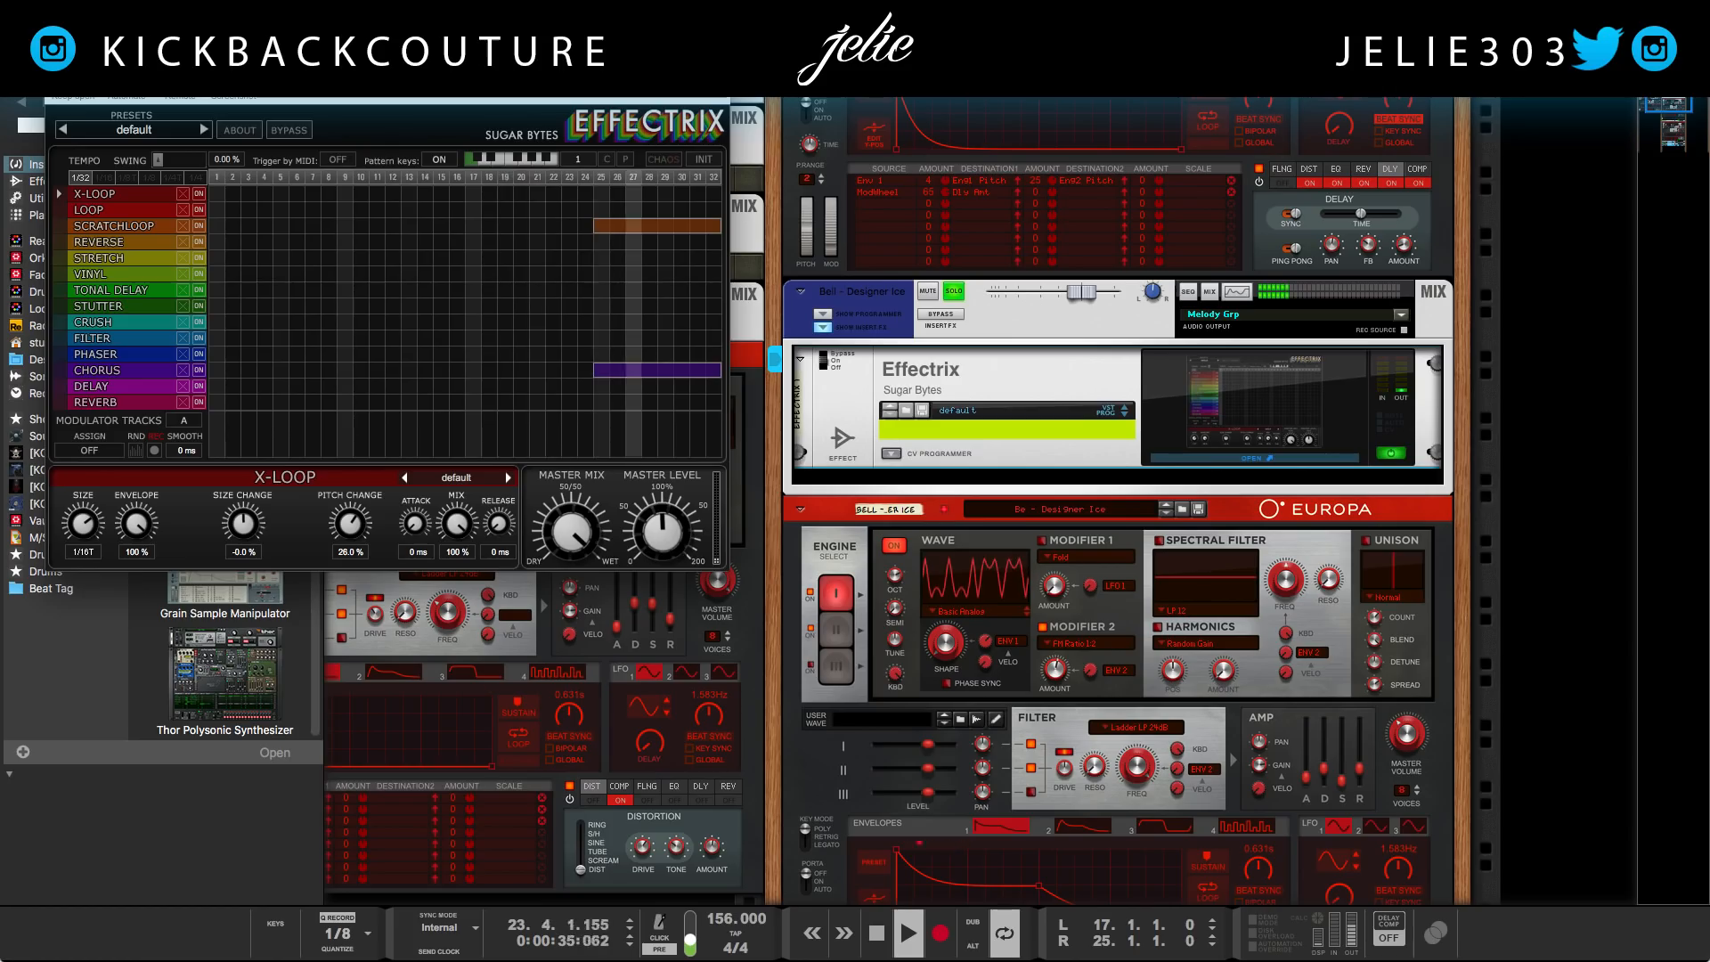
pyautogui.click(57, 51)
pyautogui.click(822, 327)
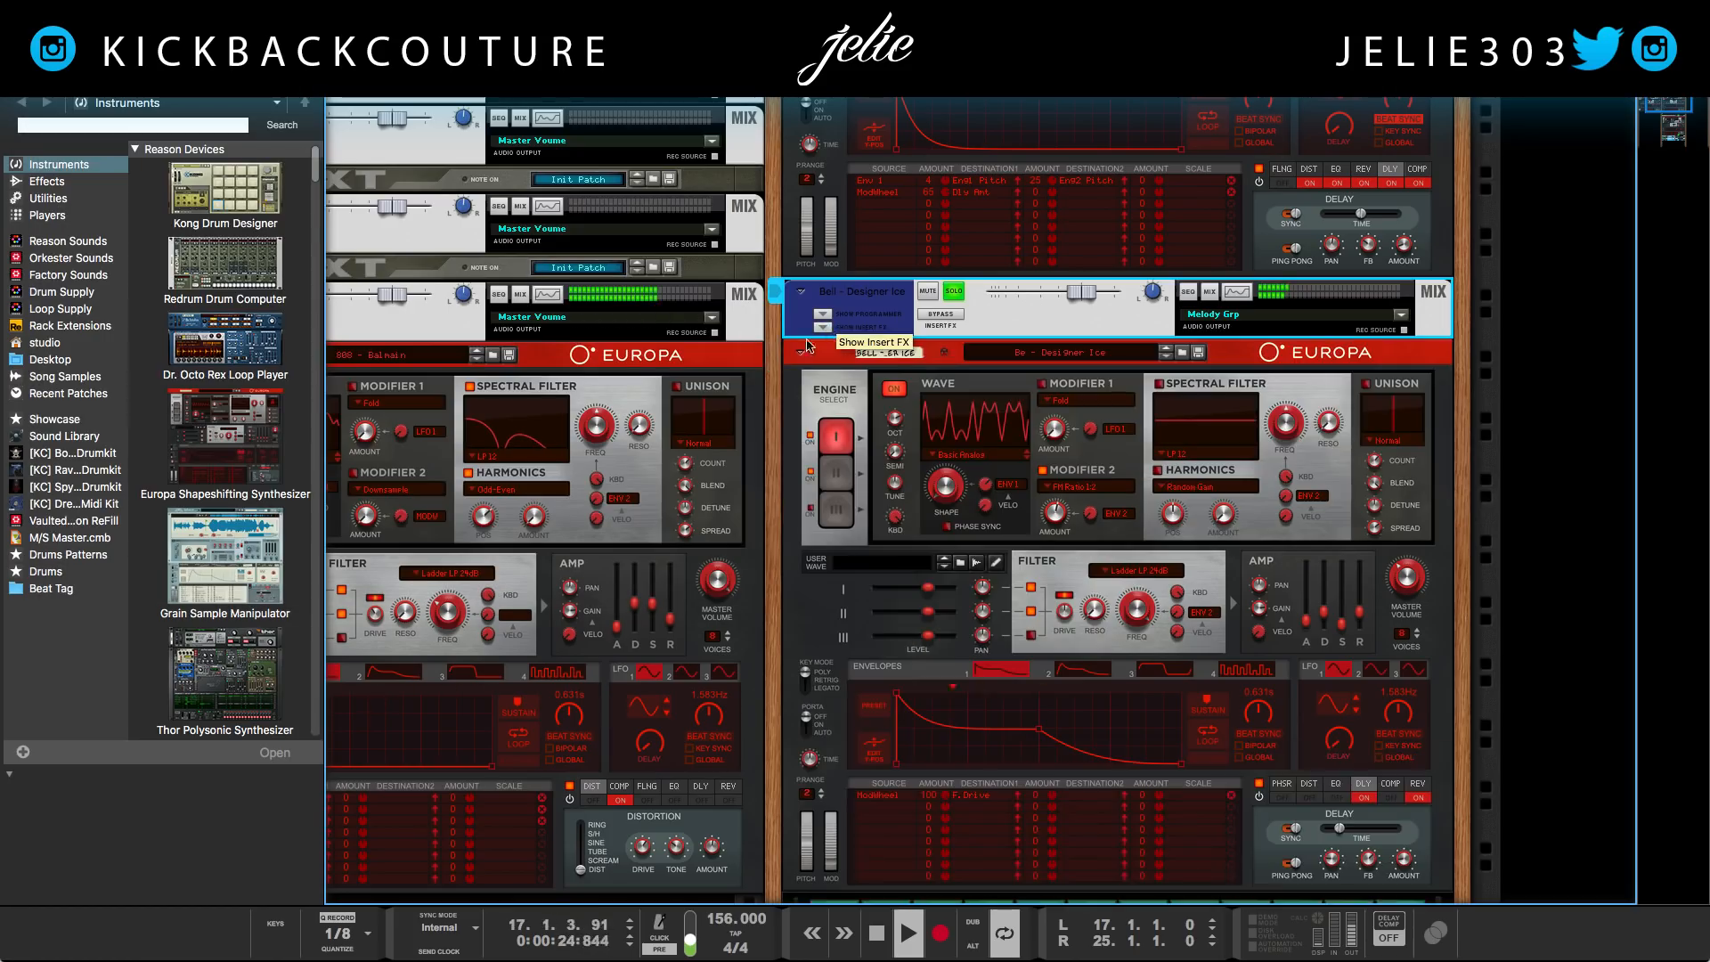
# Solo the Kick, Snare and Snare 2 channels one after another to add them to the playing loop
pyautogui.scroll(1, 806, 321)
pyautogui.scroll(1, 794, 311)
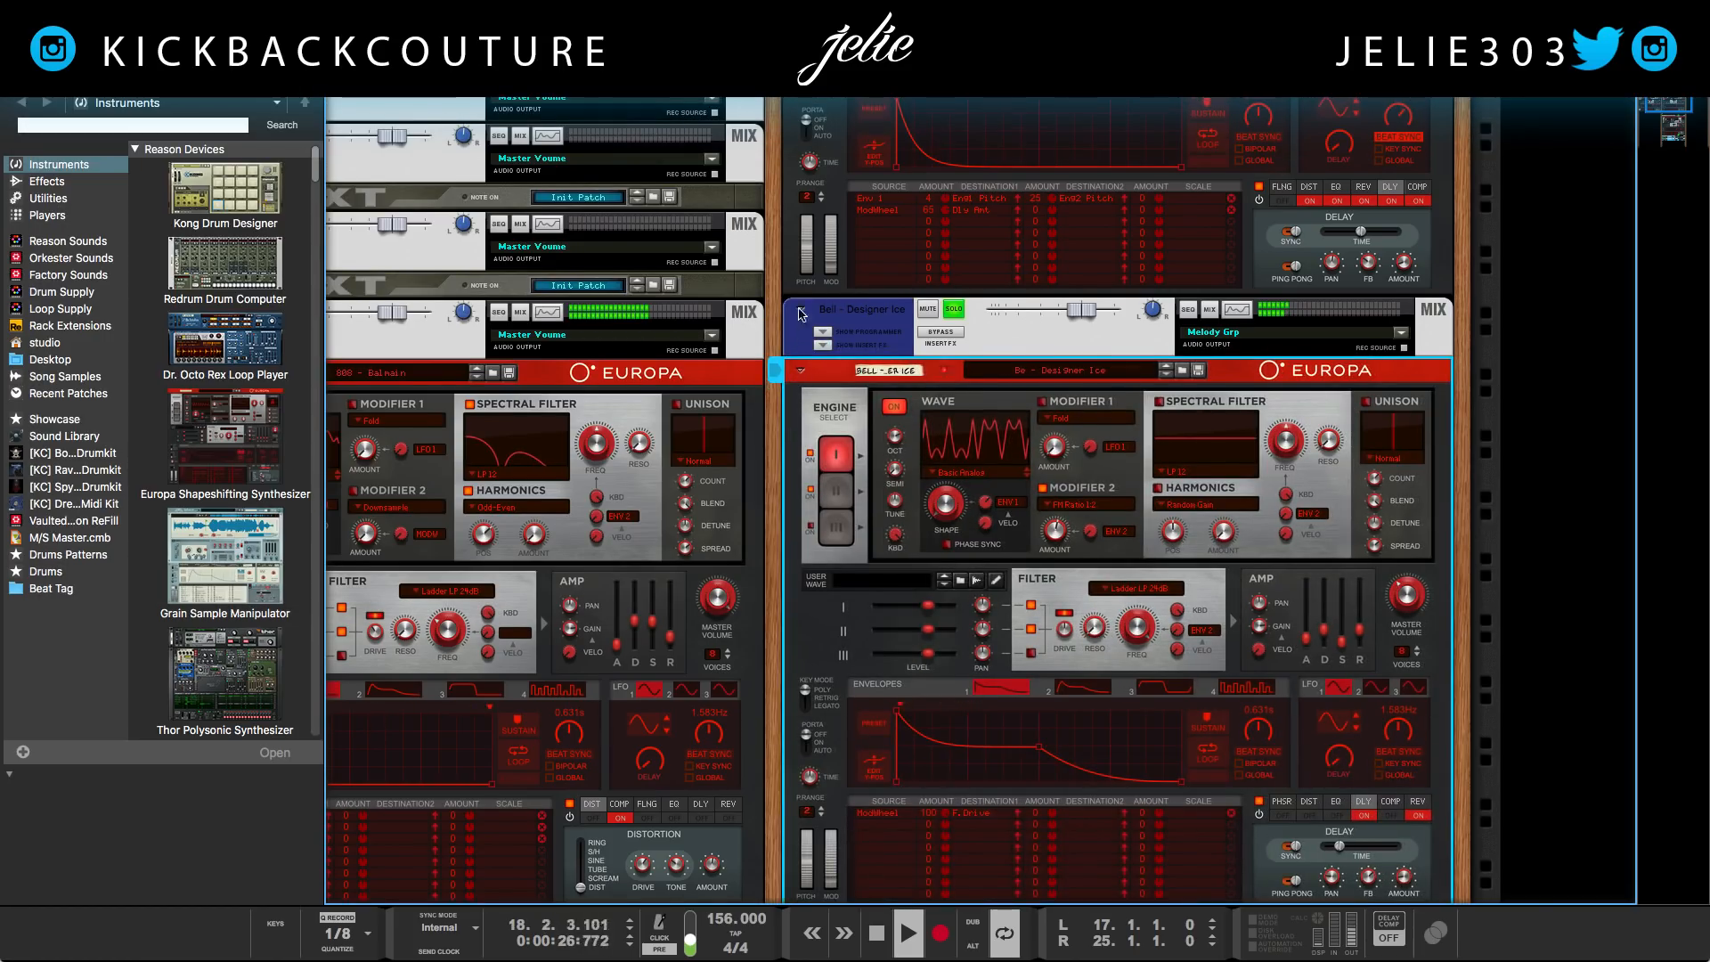
pyautogui.hscroll(-5, 787, 341)
pyautogui.scroll(4, 546, 407)
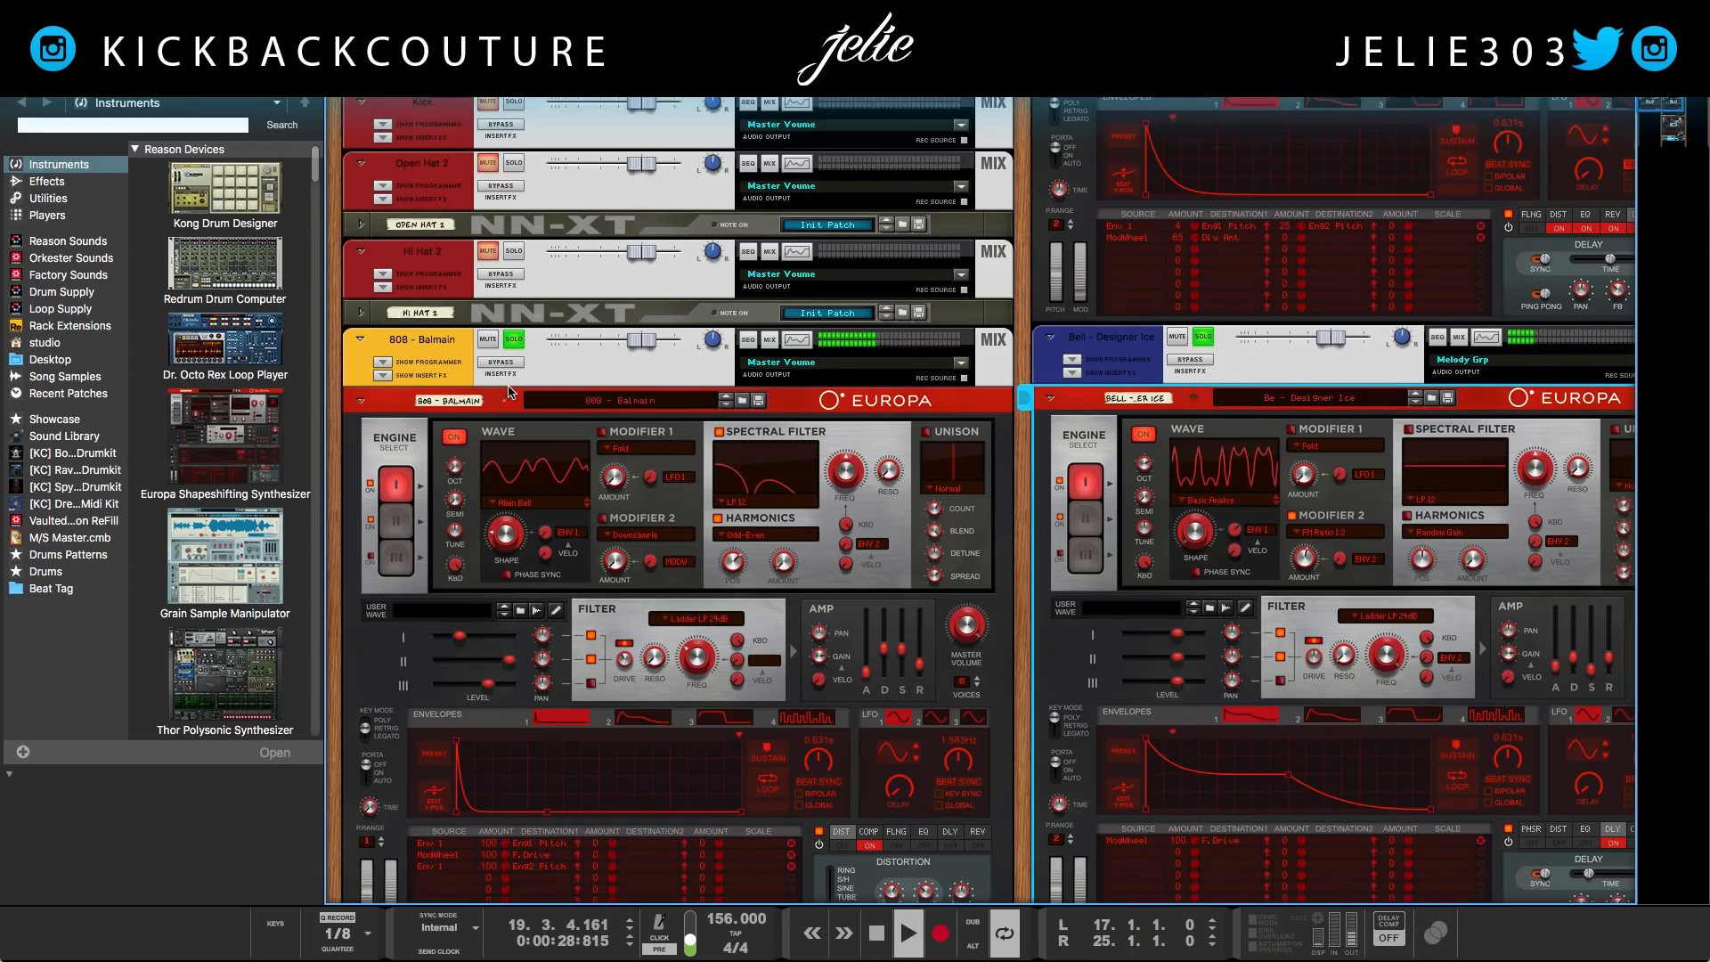
pyautogui.scroll(15, 546, 407)
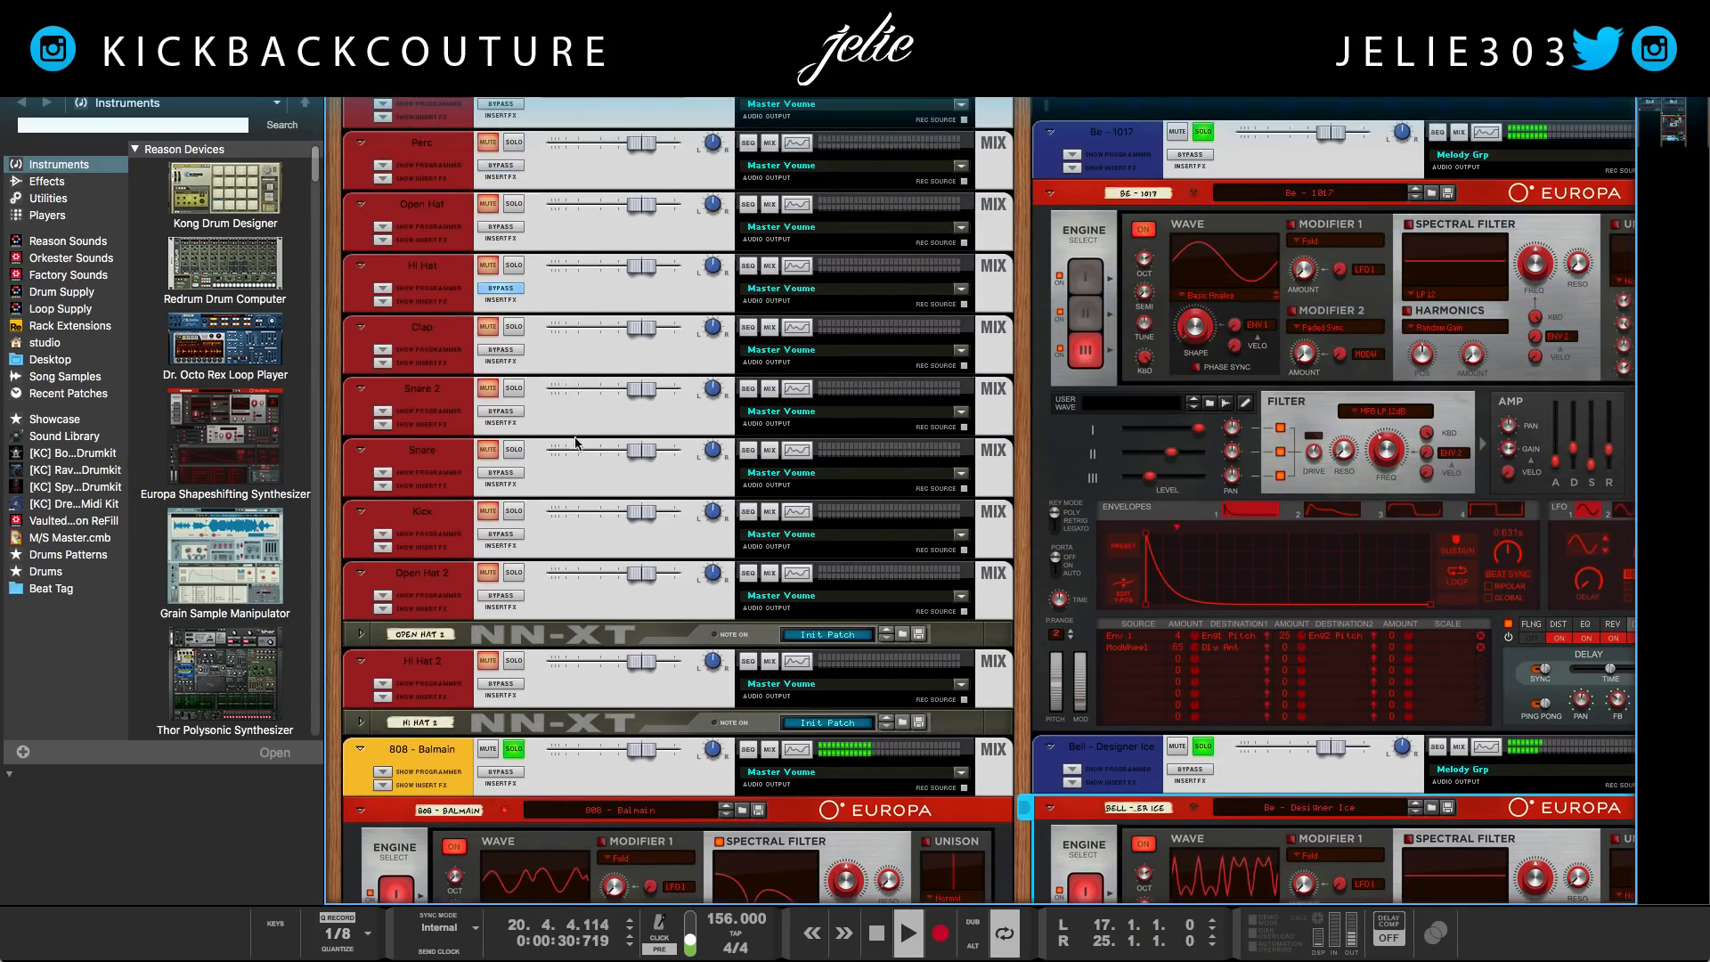
pyautogui.scroll(2, 561, 356)
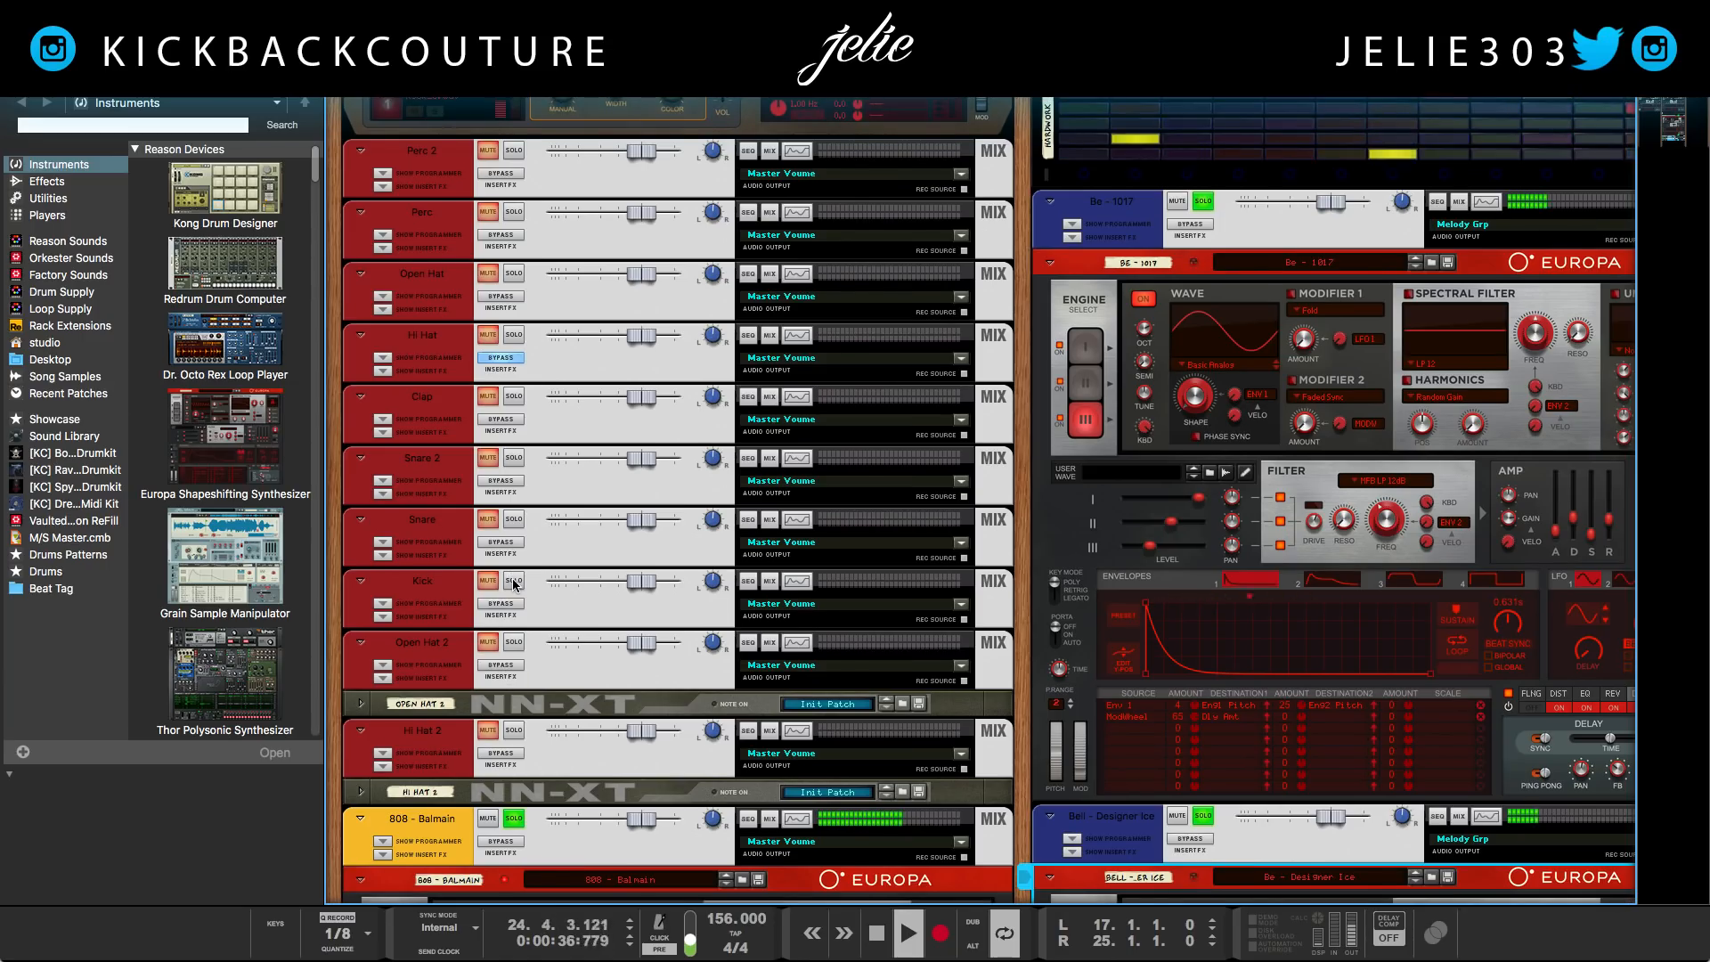
pyautogui.click(514, 580)
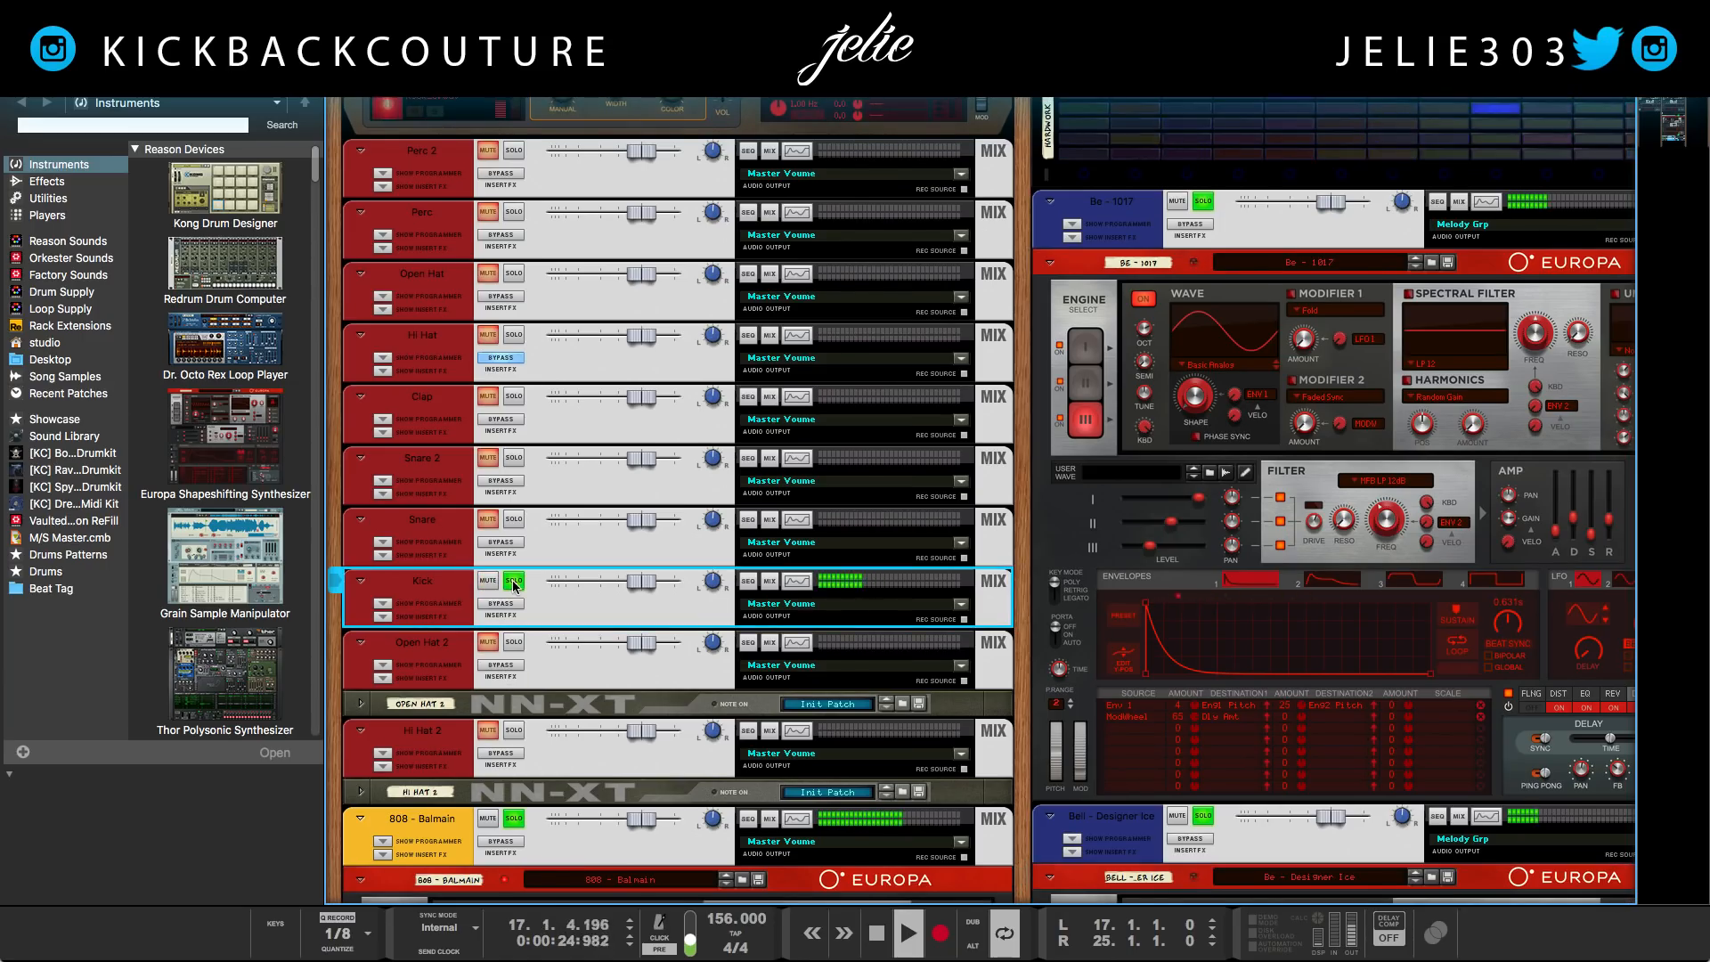
pyautogui.click(517, 519)
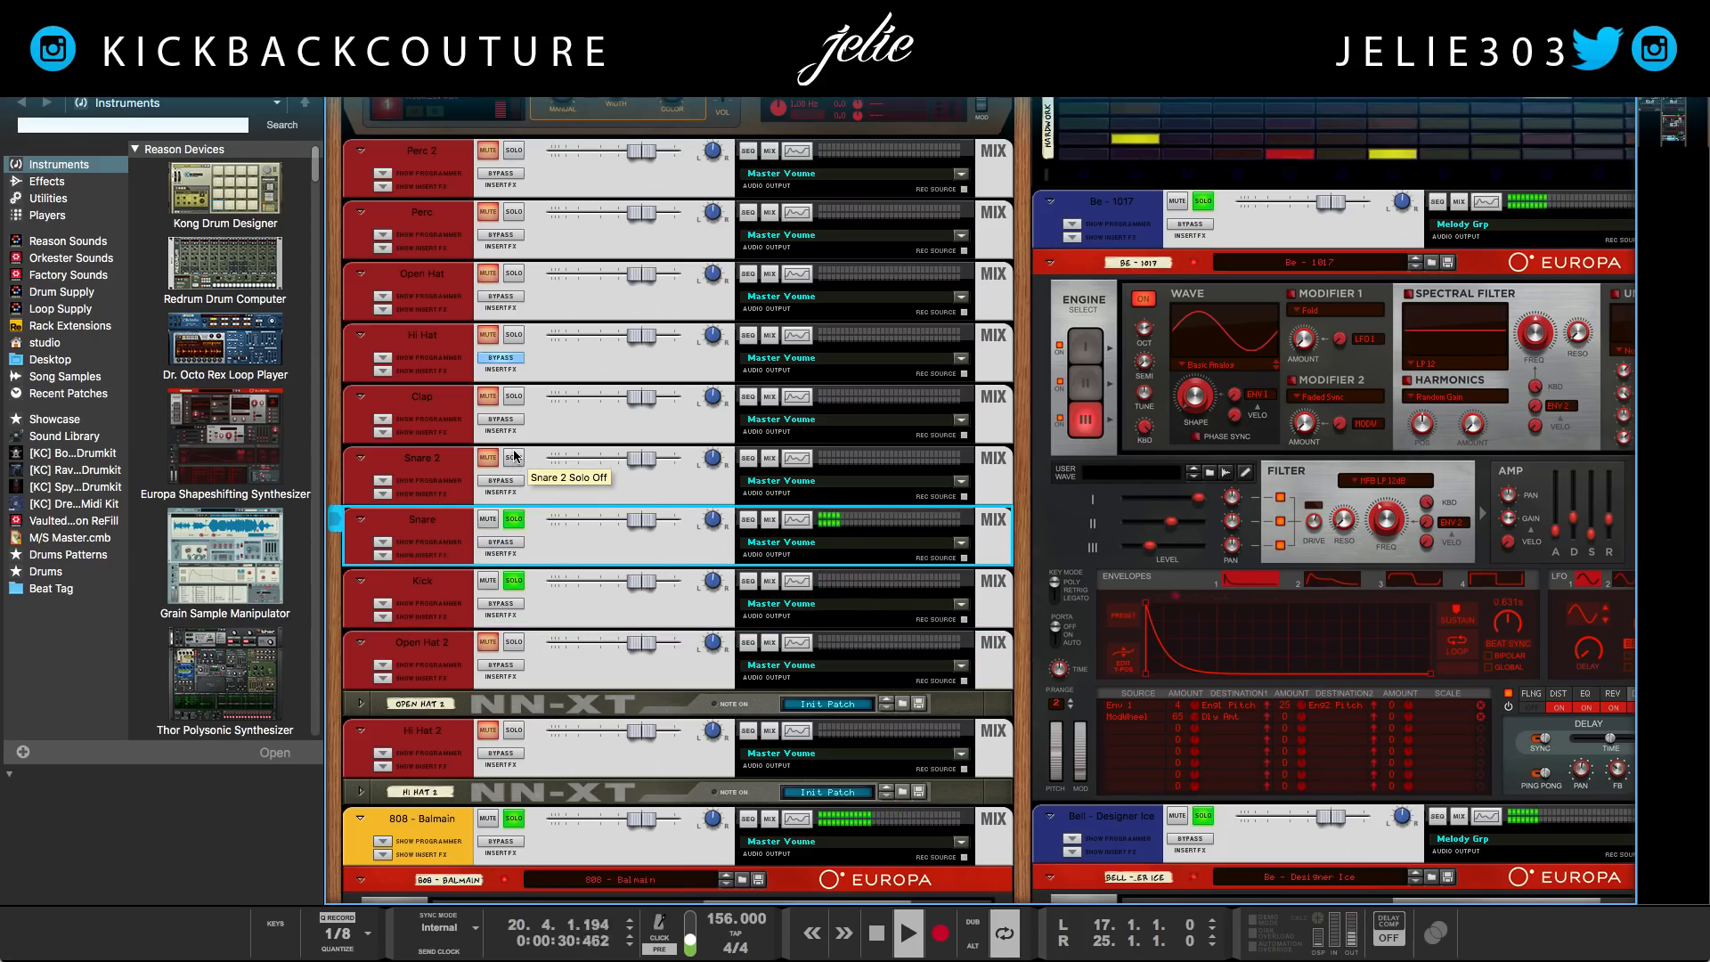
pyautogui.click(514, 457)
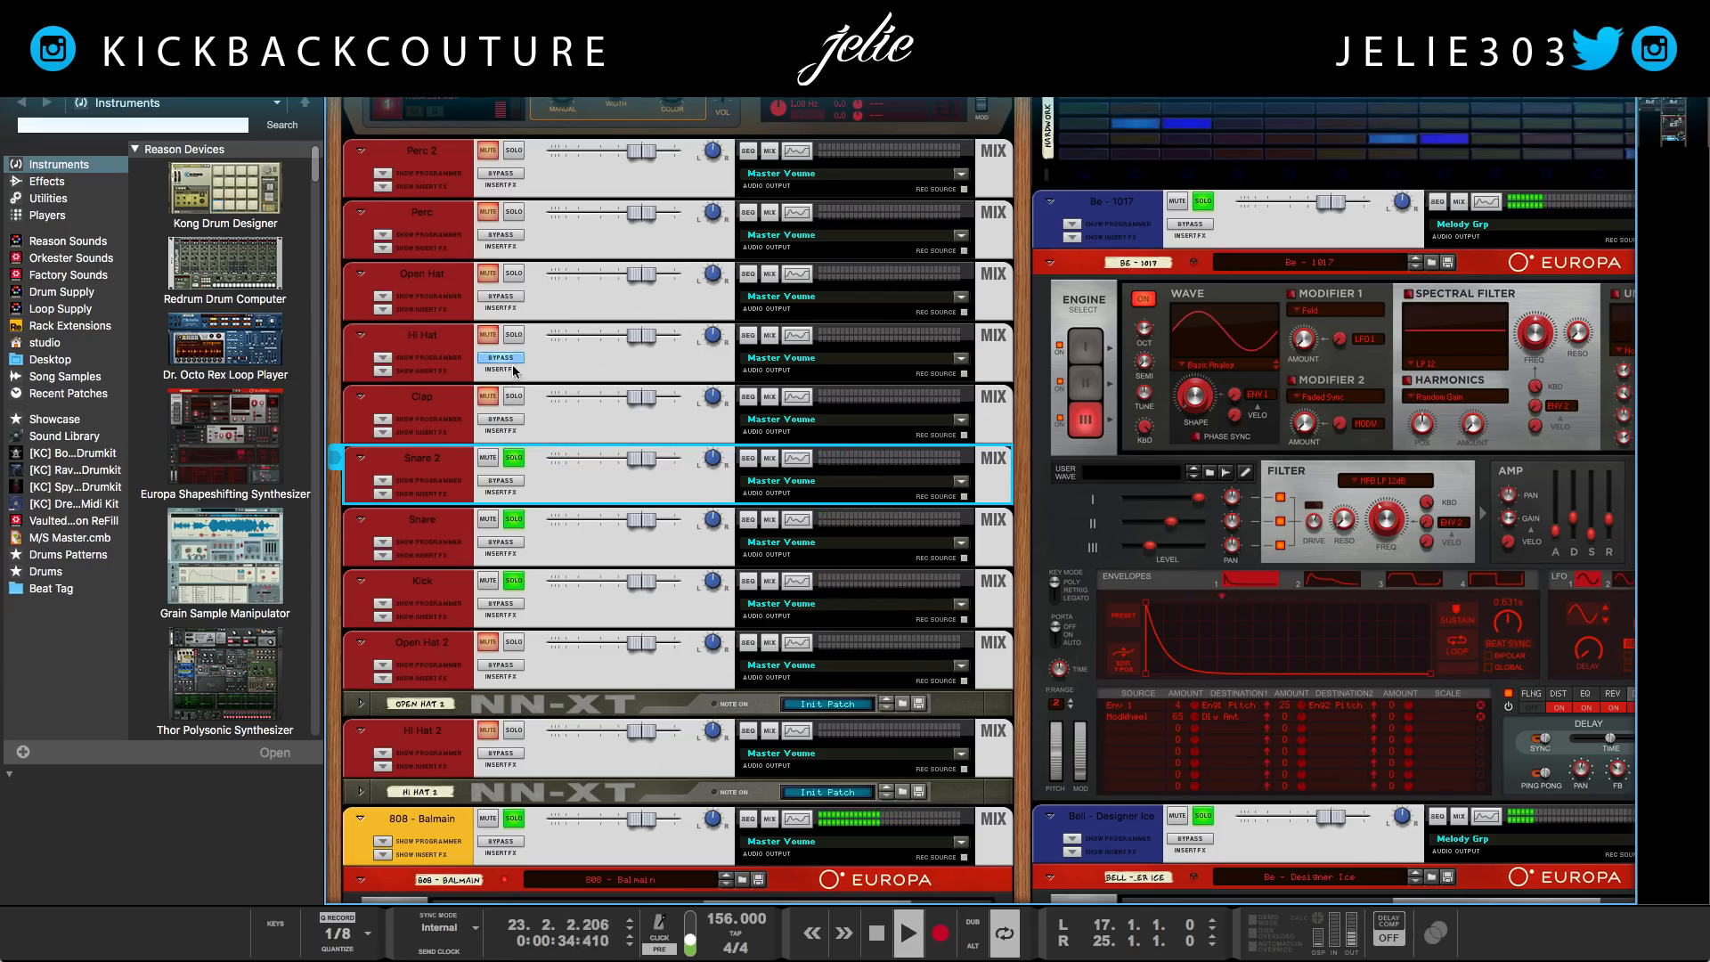
# Solo the Hi Hat, Open Hat and Perc channels in turn to layer them onto the playback
pyautogui.click(514, 338)
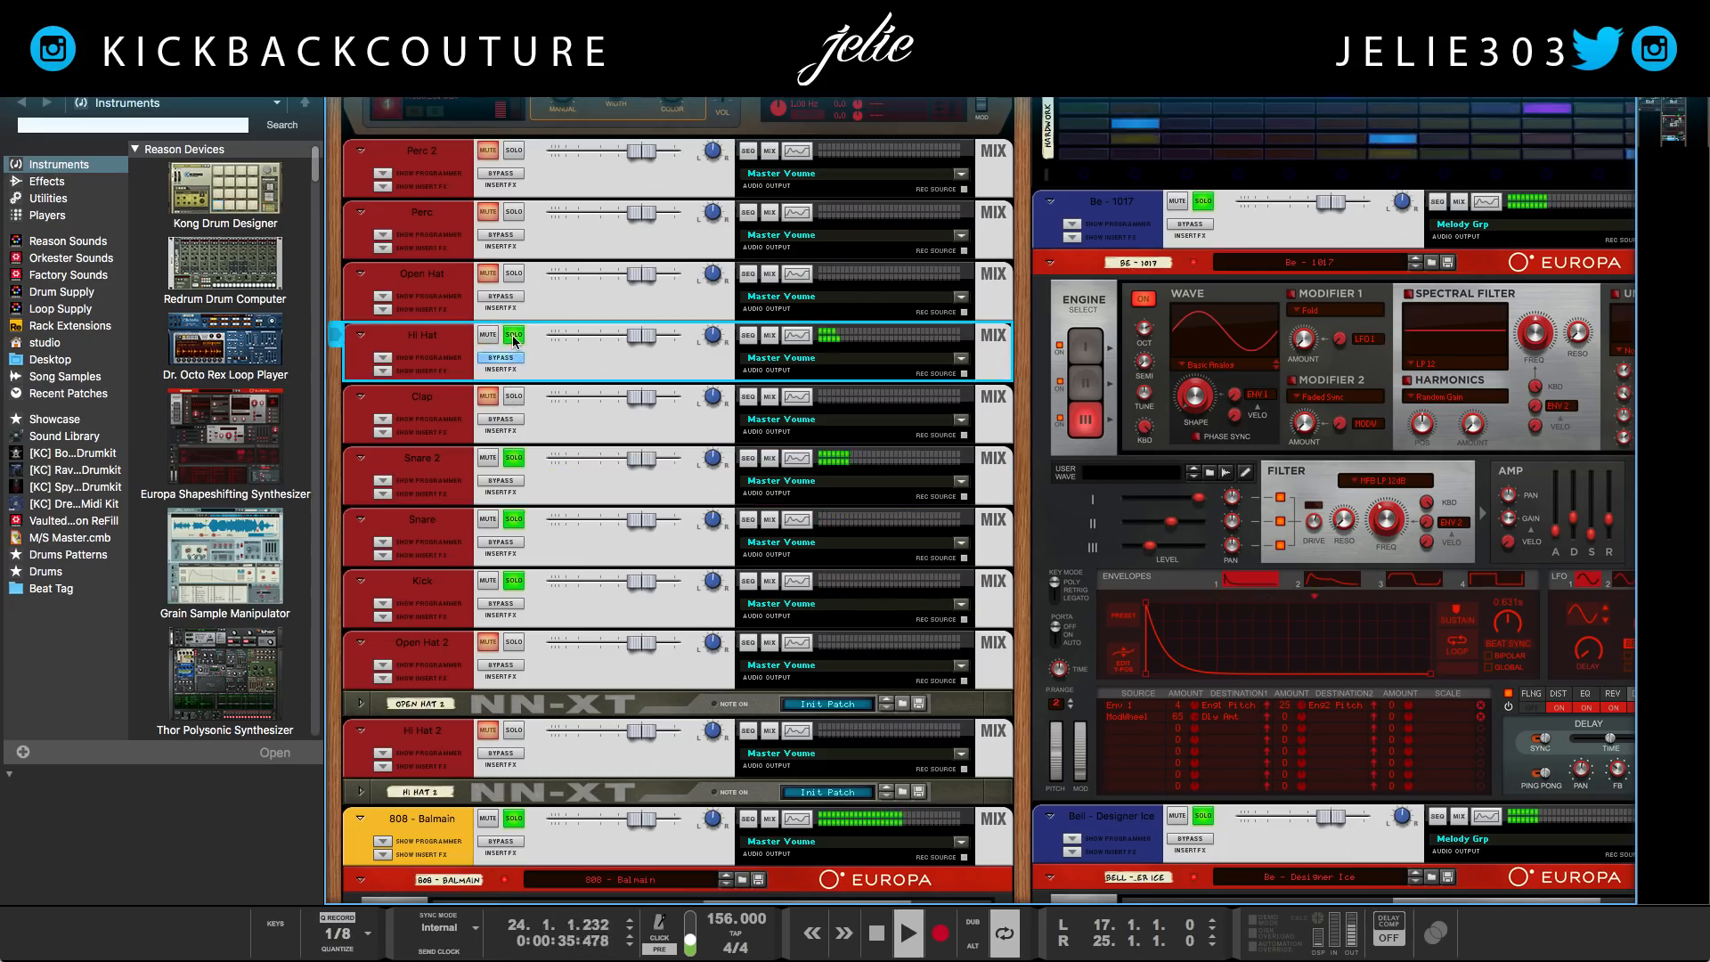
pyautogui.click(514, 275)
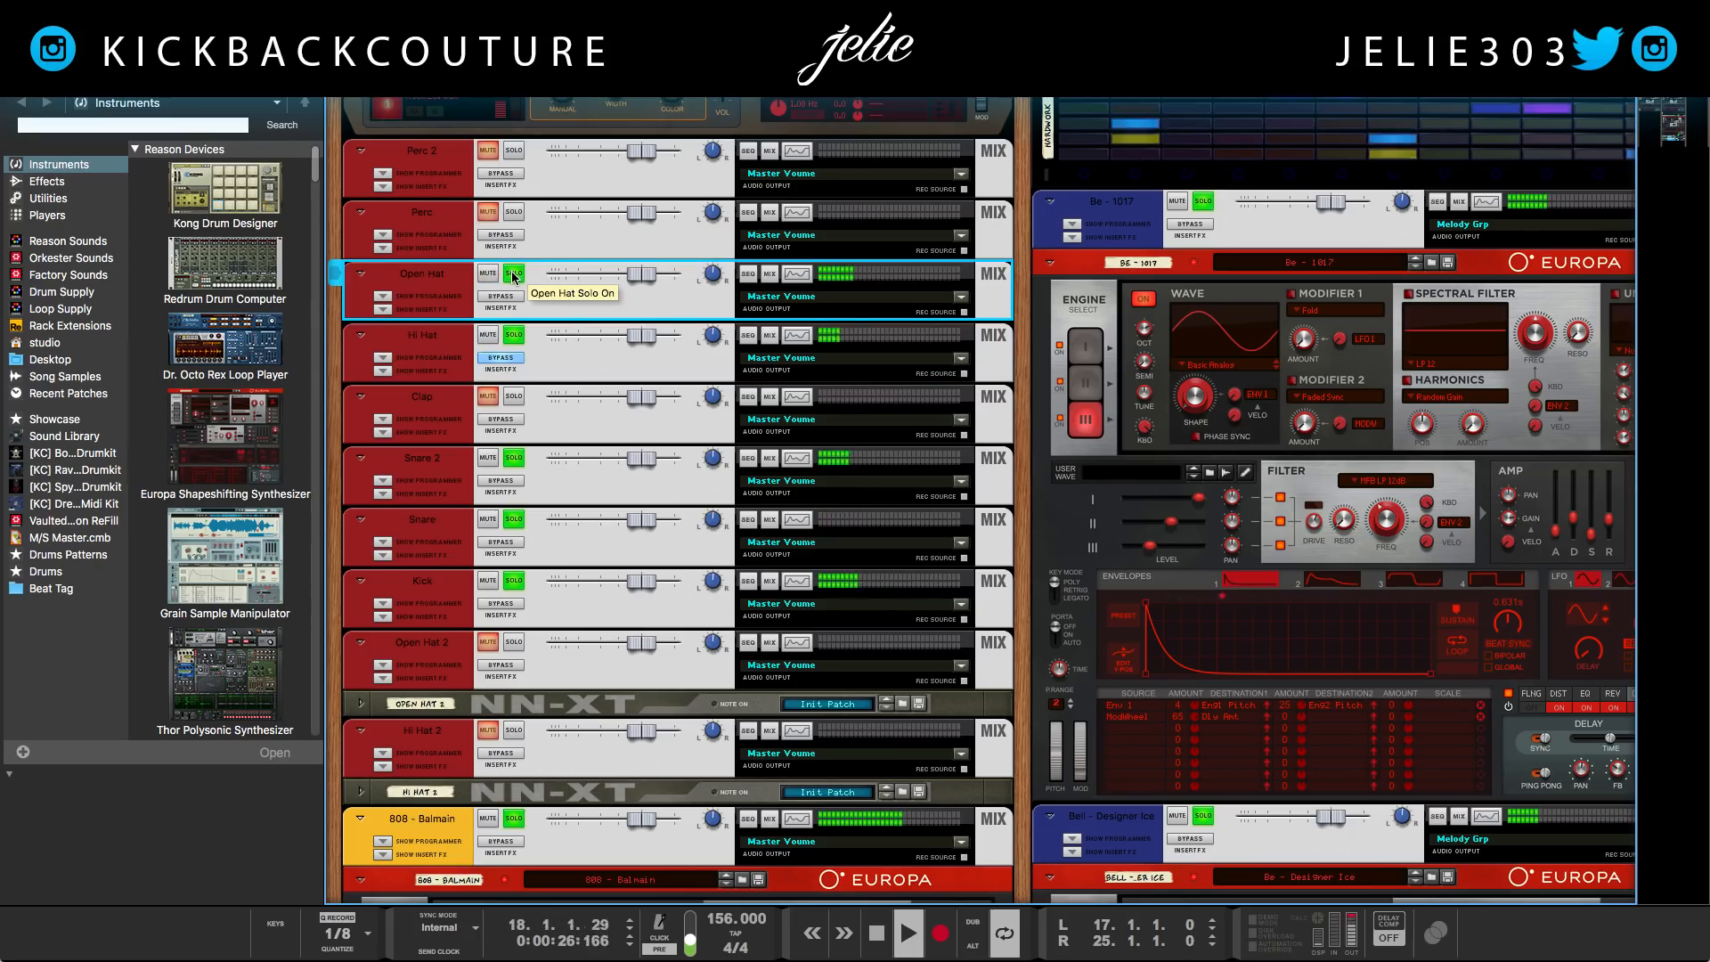
pyautogui.click(516, 216)
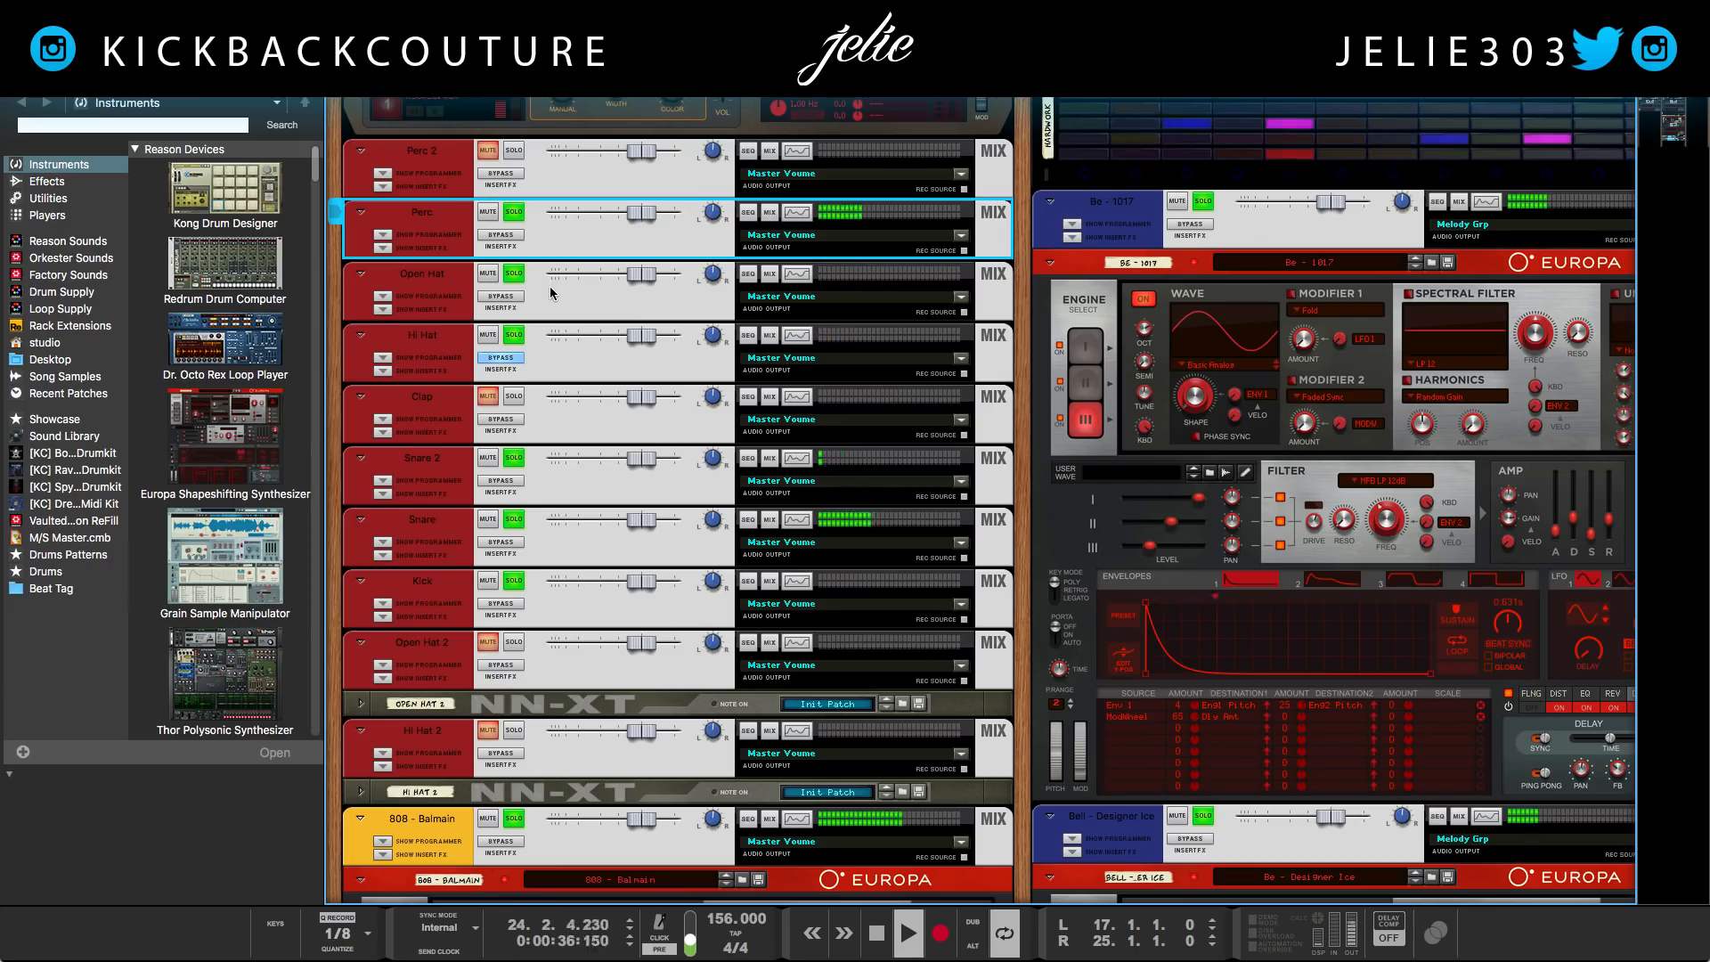
# Turn off looping and stop the playback
pyautogui.press('l')
pyautogui.press('space')
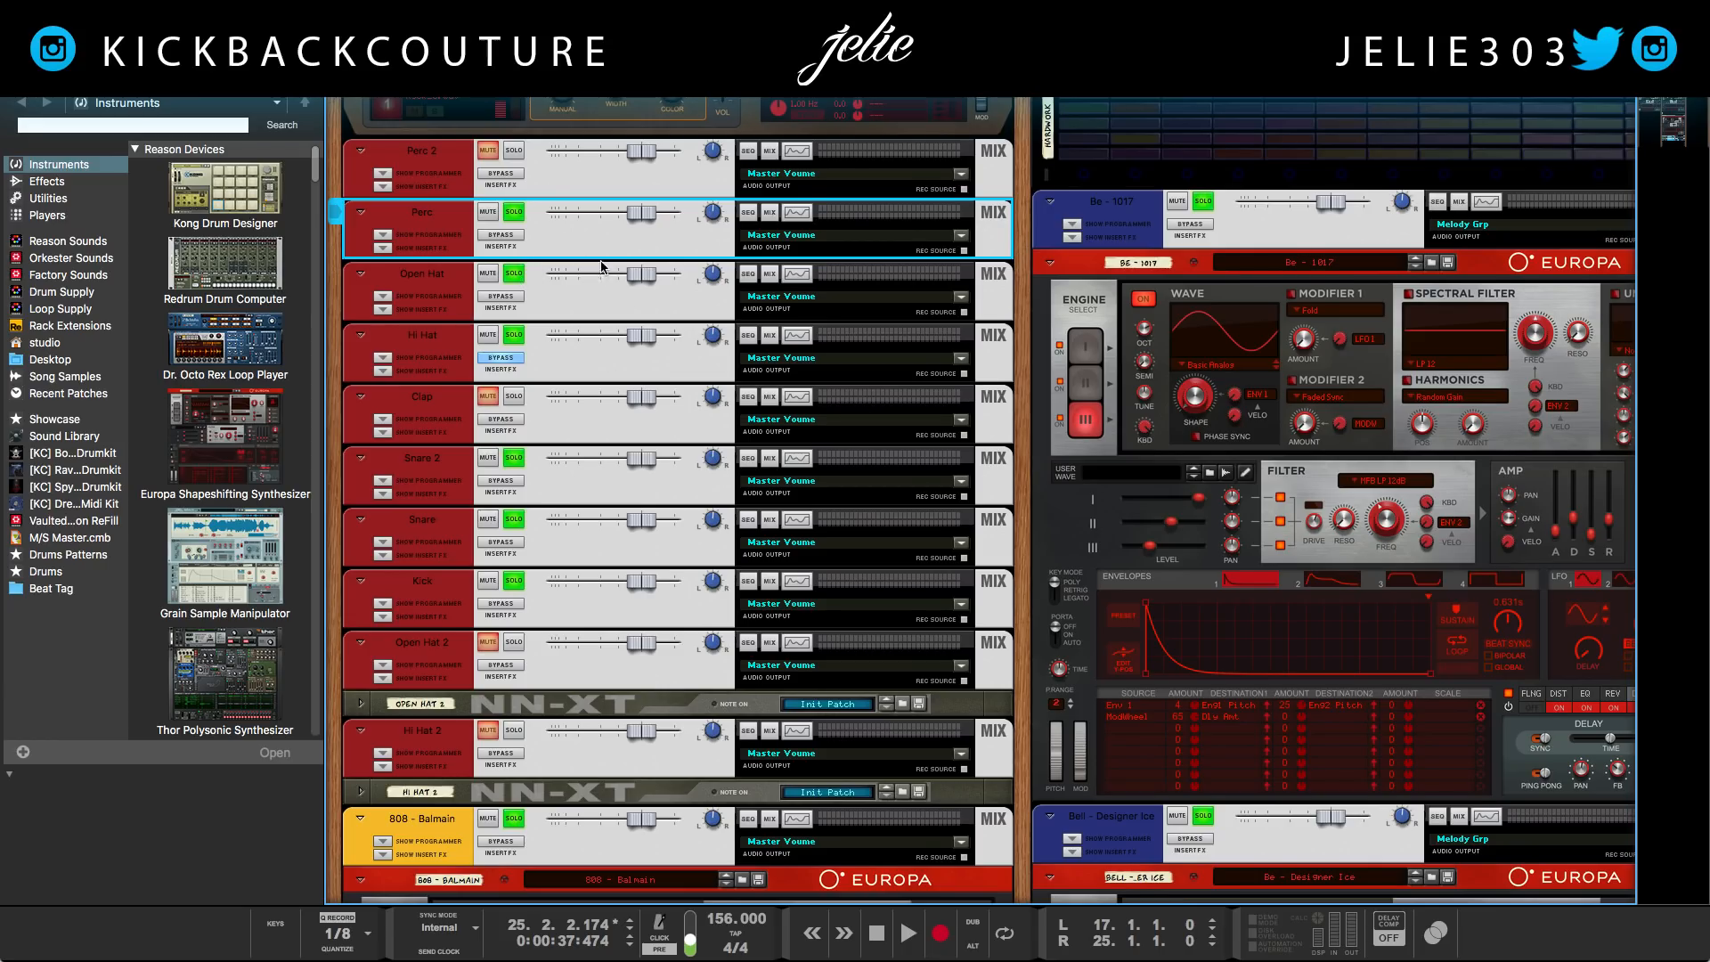
# Resume playback from bar 25 and solo the Be - 1017 Europa channel below the Melody Grp
pyautogui.scroll(1, 609, 322)
pyautogui.scroll(2, 726, 278)
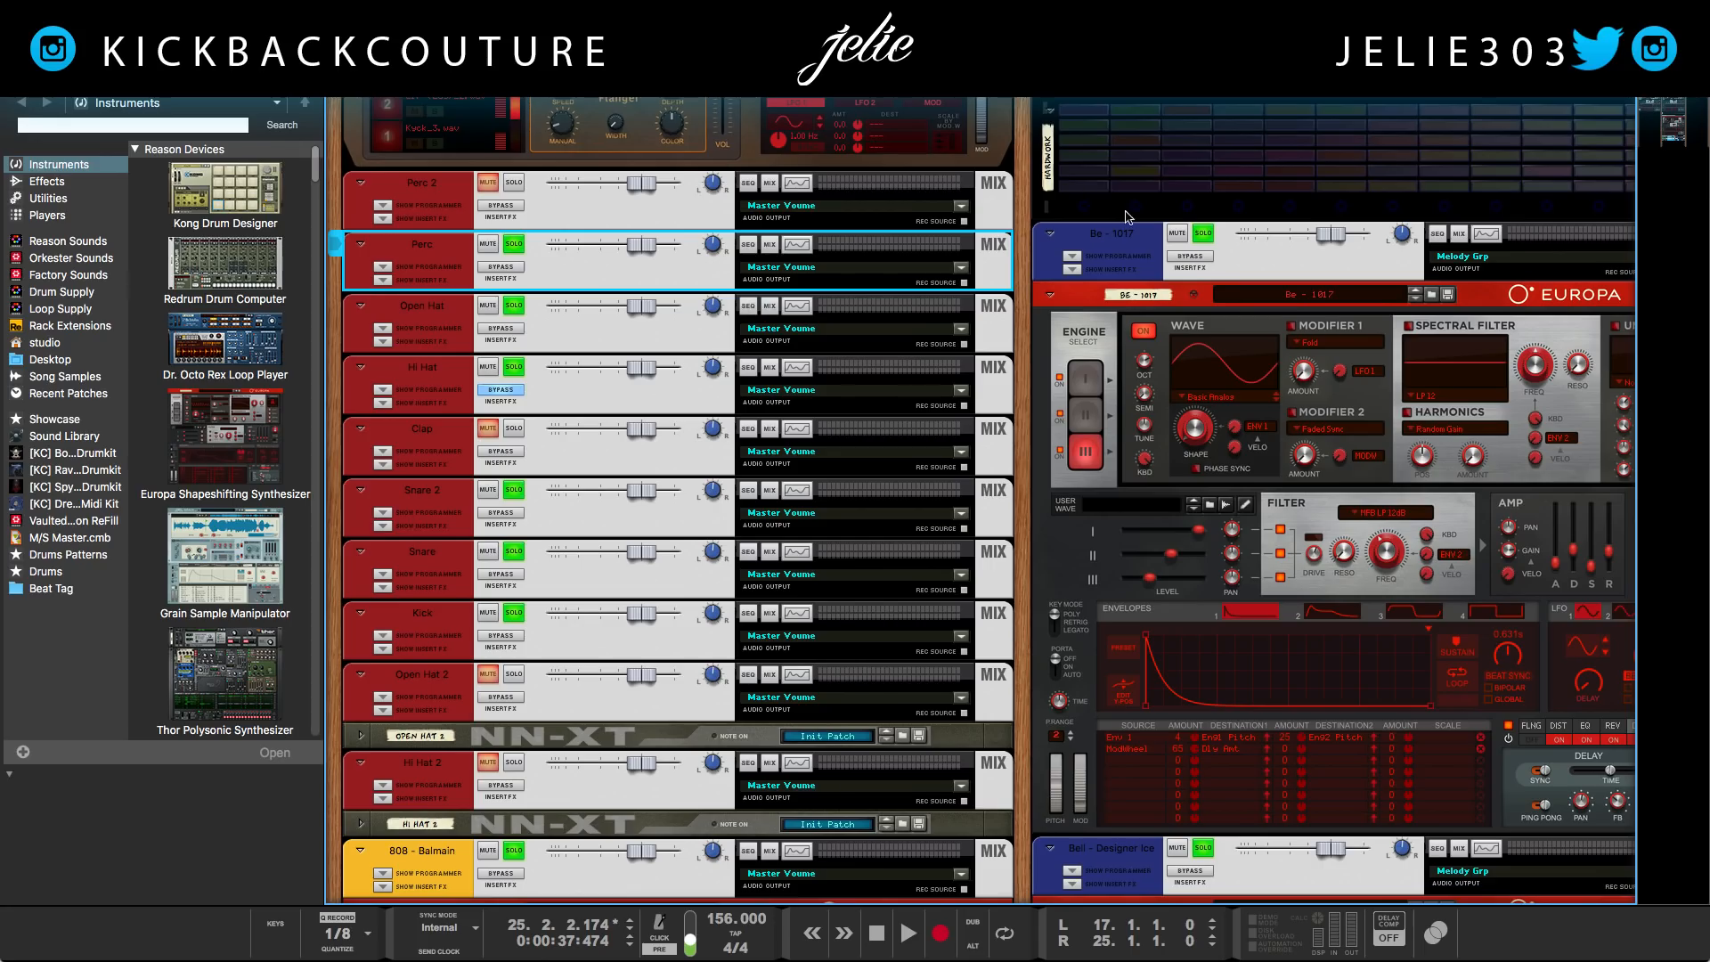
pyautogui.hscroll(5, 1021, 230)
pyautogui.scroll(10, 815, 167)
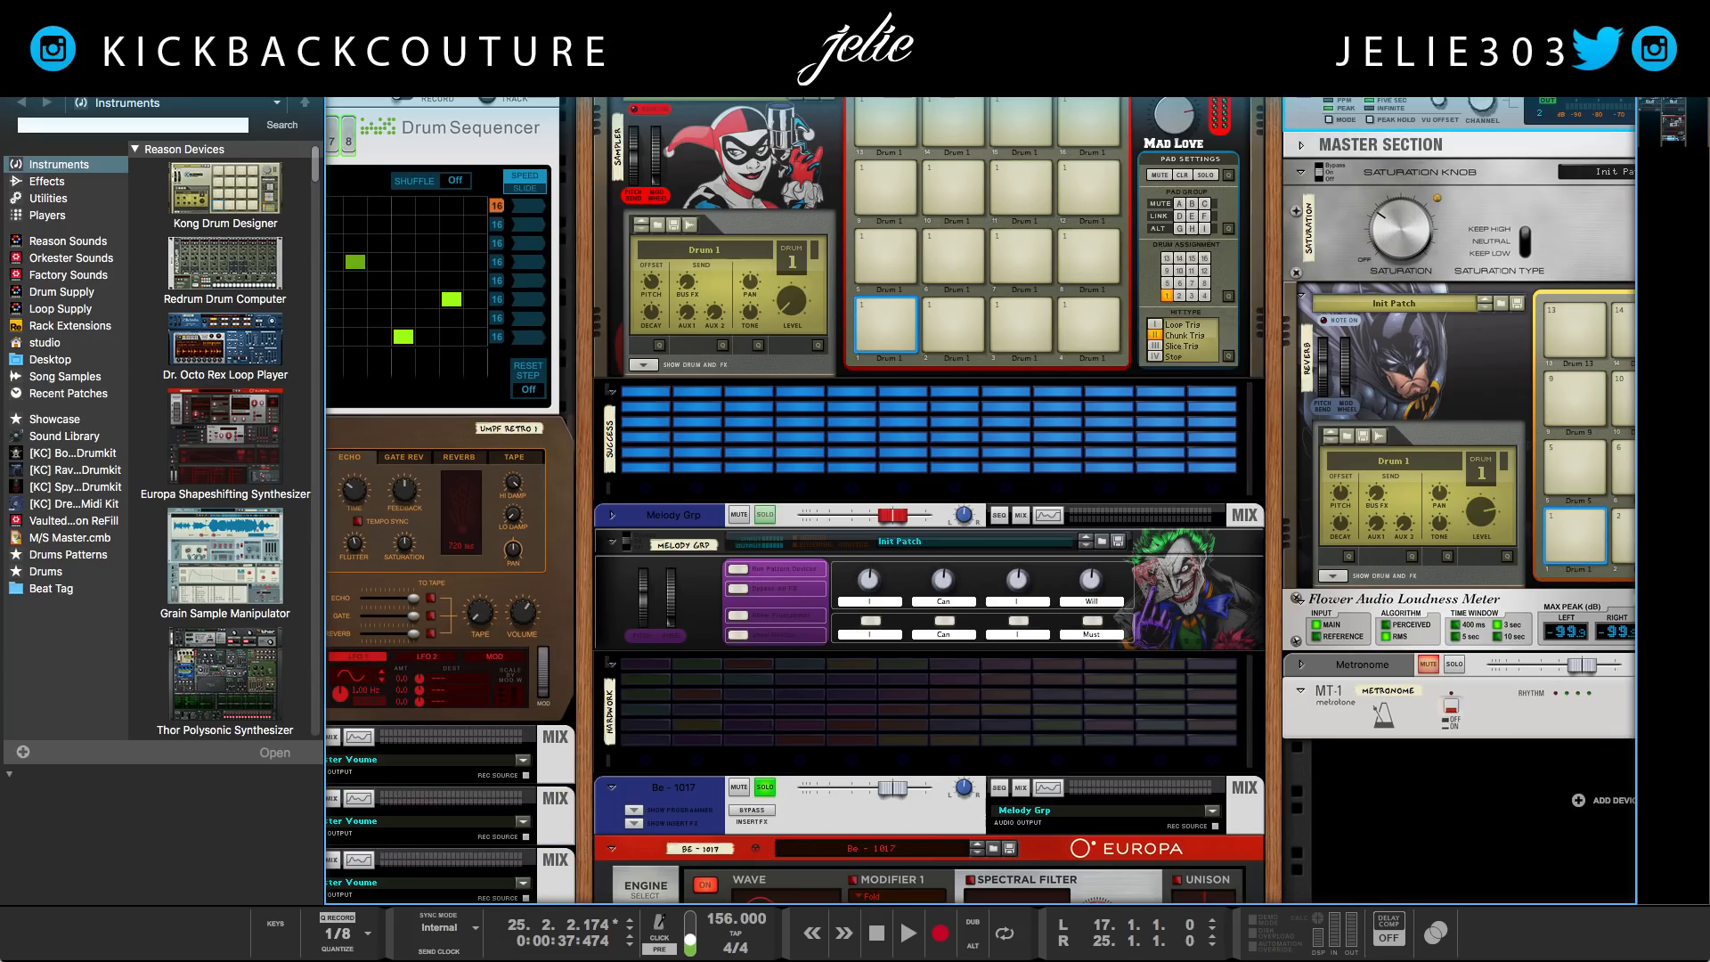
pyautogui.scroll(-2, 1260, 247)
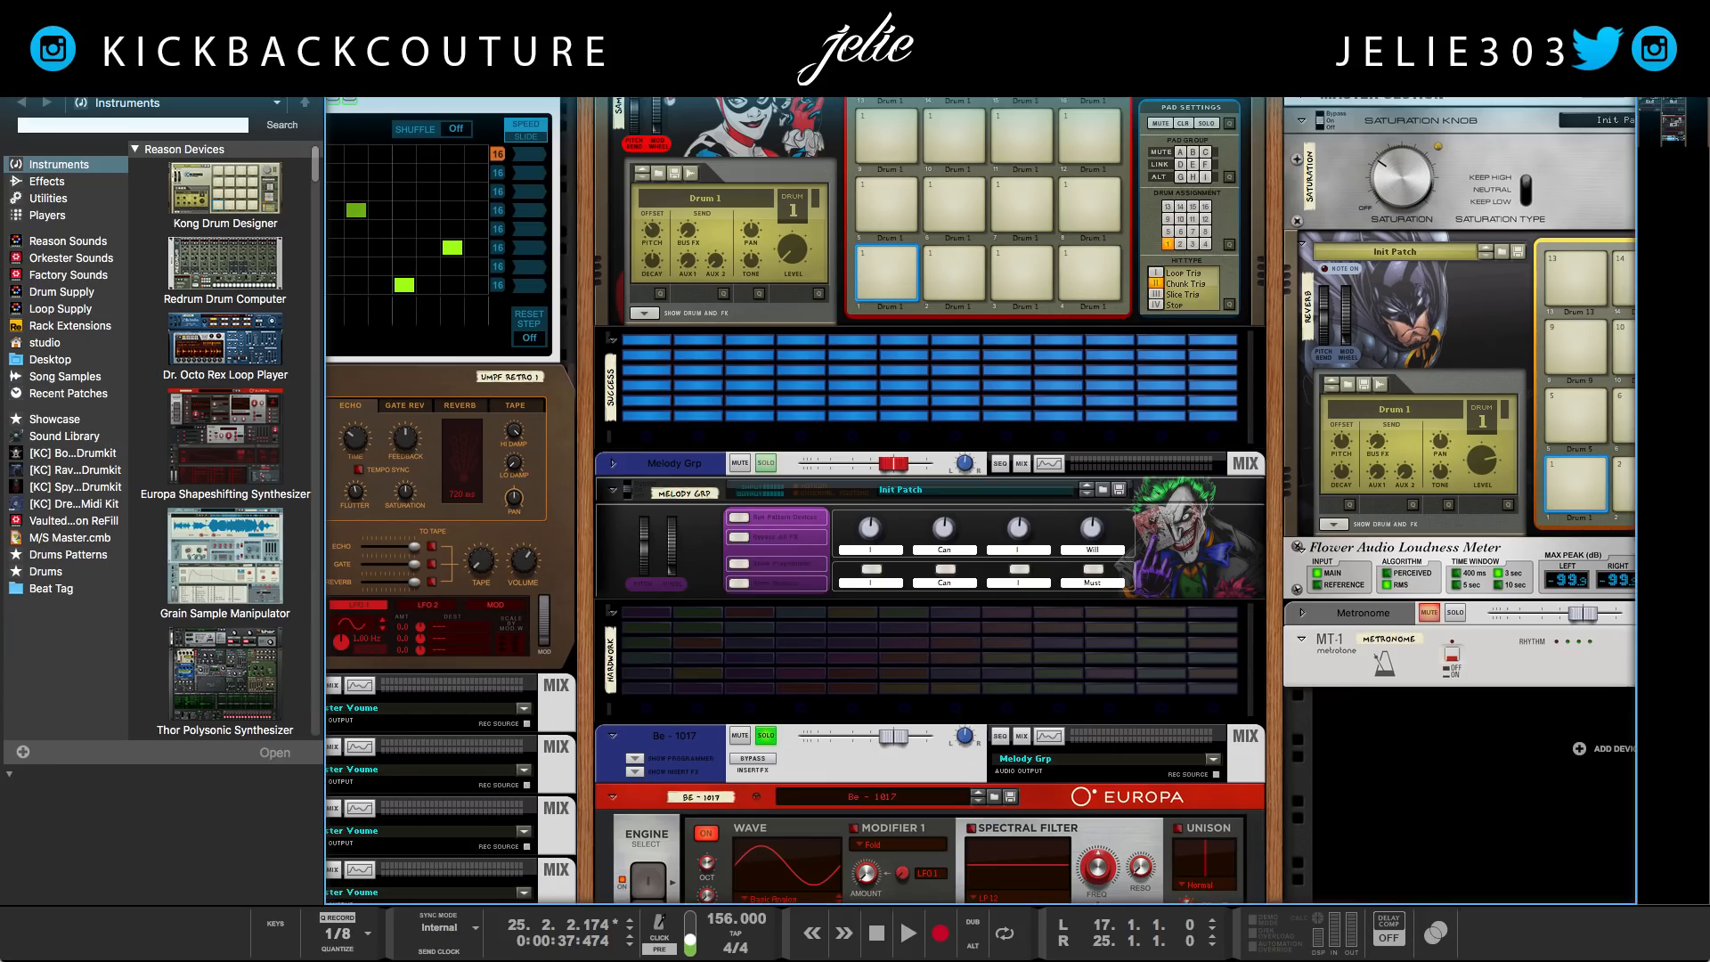
pyautogui.press('space')
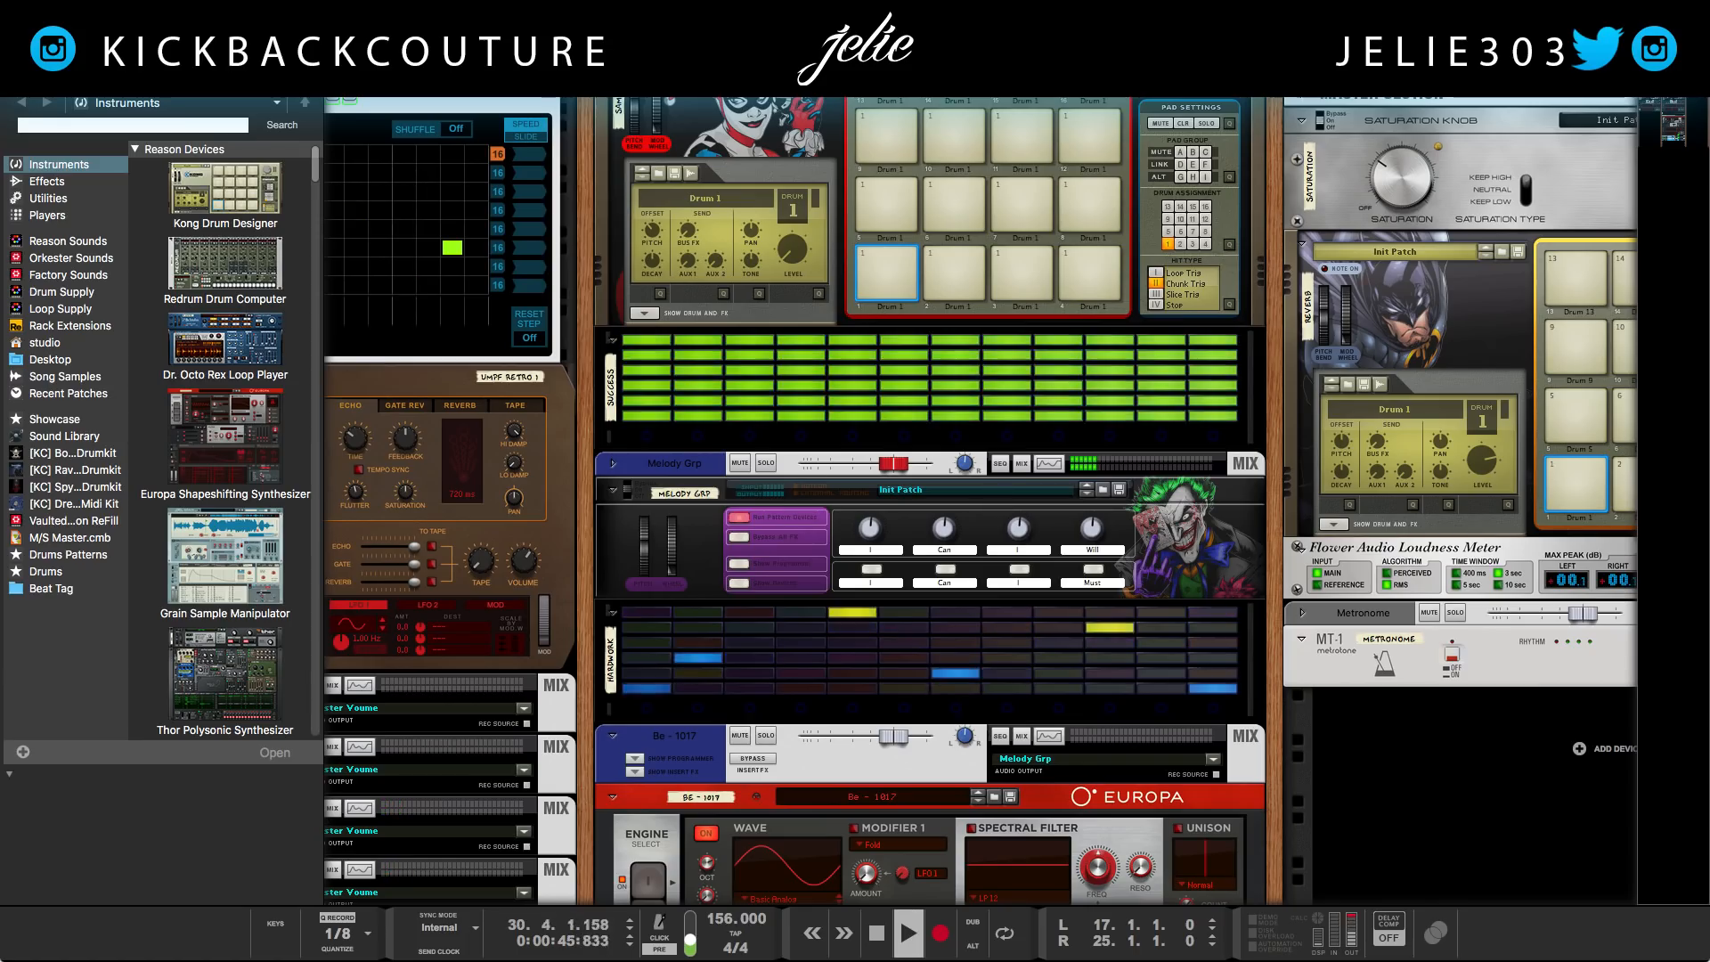
pyautogui.click(765, 735)
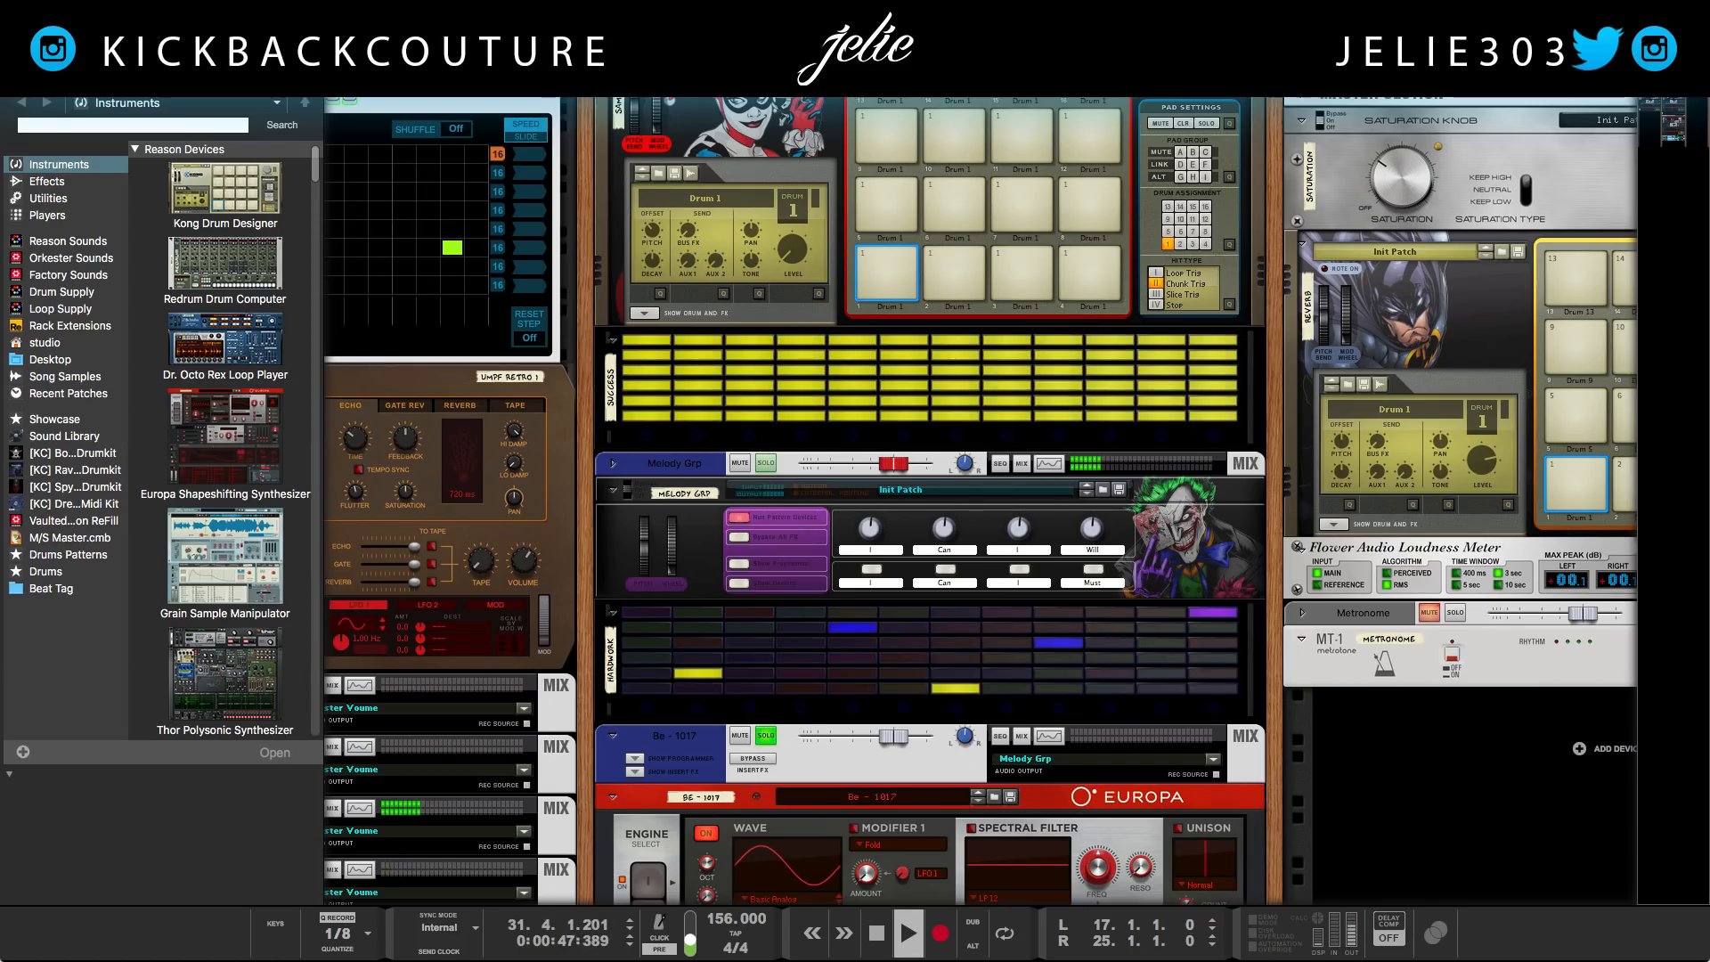